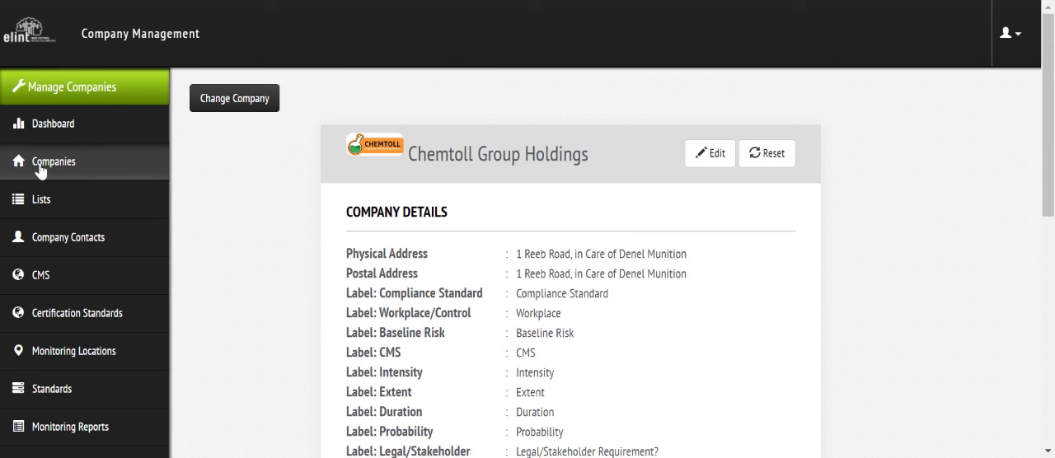
# Step: Show the company contacts of Chemtoll Group Holdings
pyautogui.moveTo(1050, 117); pyautogui.dragTo(1051, 348)
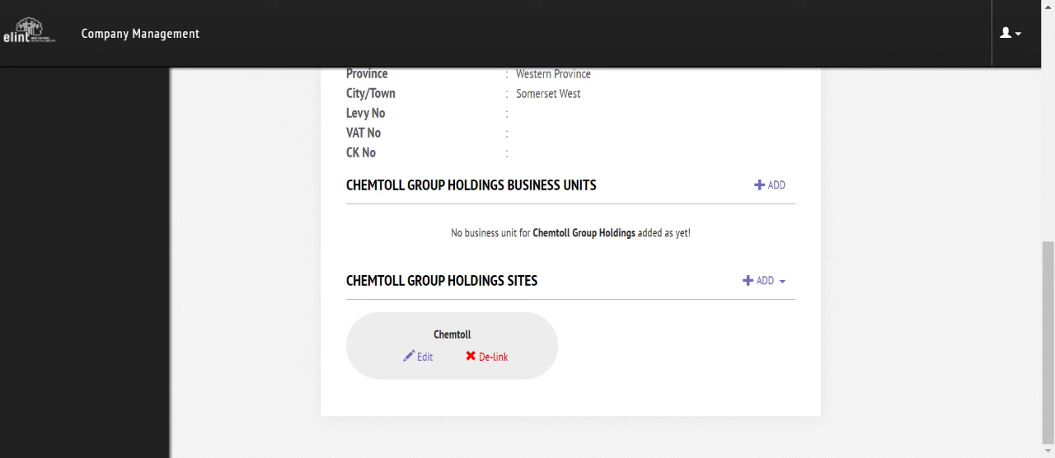
pyautogui.moveTo(1050, 335); pyautogui.dragTo(1051, 87)
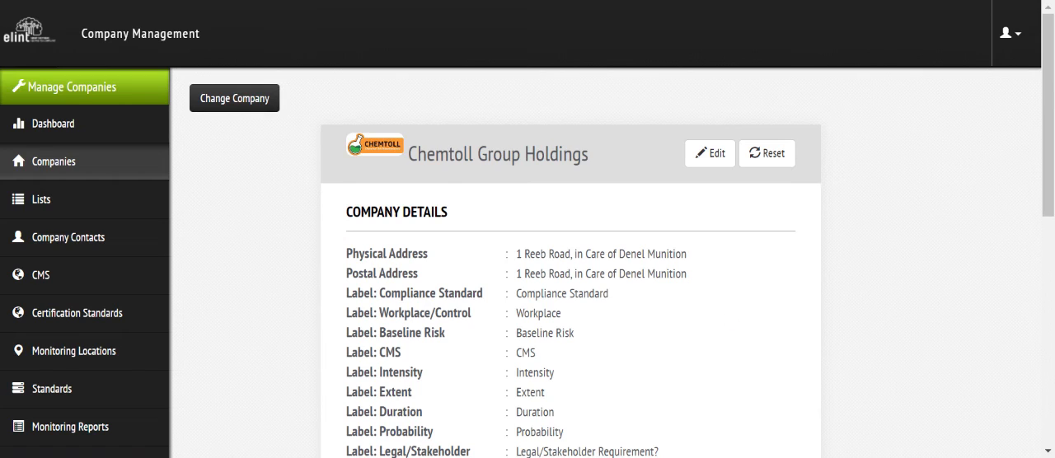
pyautogui.click(94, 246)
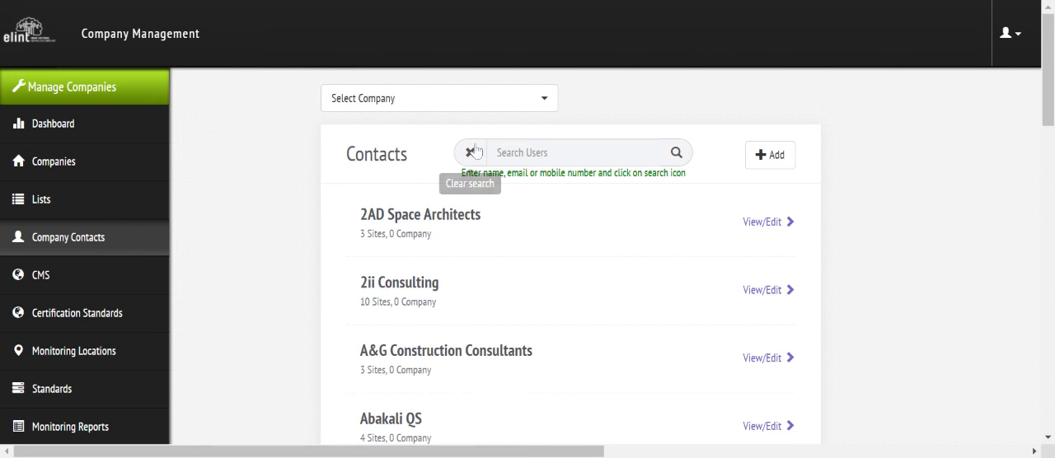
pyautogui.click(431, 99)
pyautogui.write('chet')
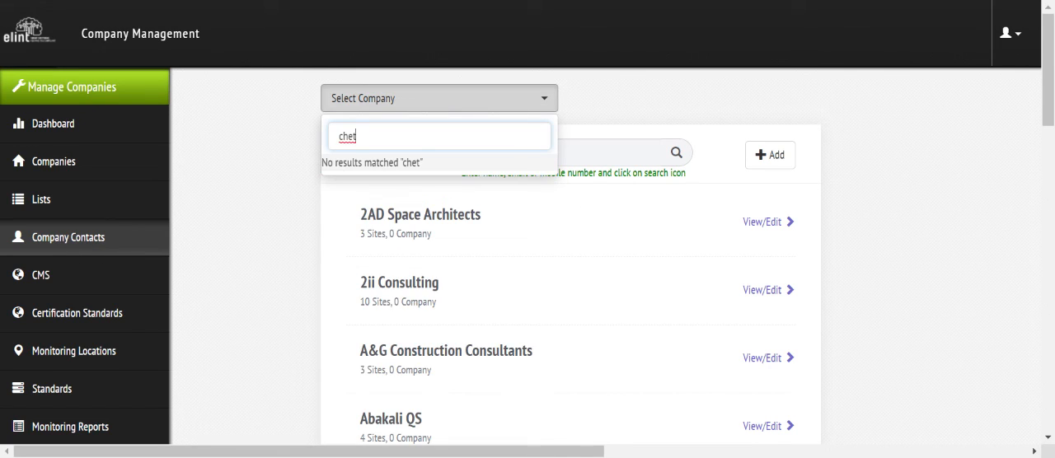
pyautogui.press('BackSpace')
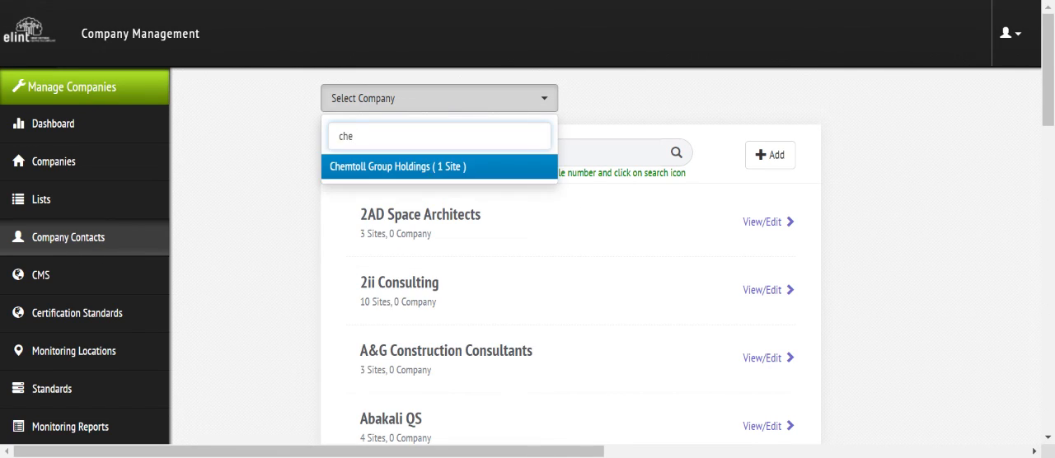
pyautogui.write('mtoll')
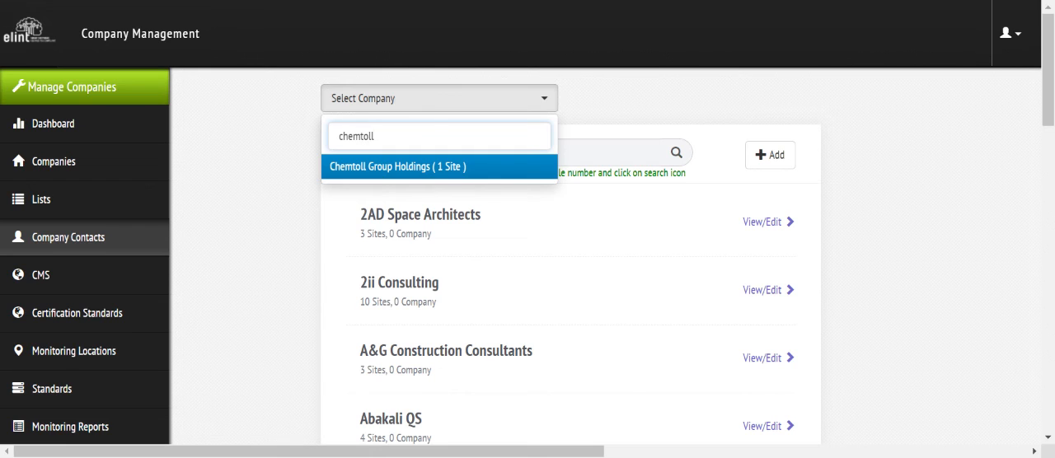
pyautogui.click(408, 173)
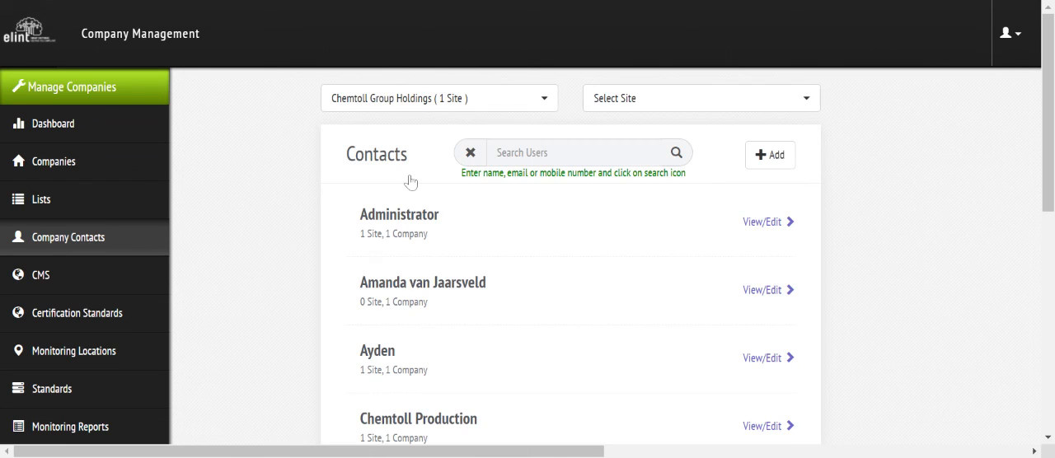
# Step: Narrow the contacts to the Chemtoll site and look through the list
pyautogui.click(622, 99)
pyautogui.click(614, 193)
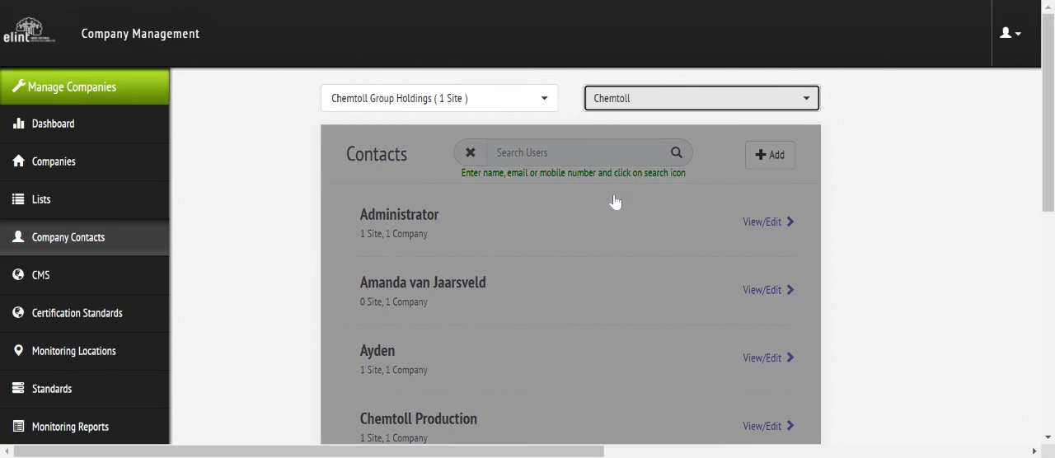
pyautogui.scroll(-2, 612, 201)
pyautogui.scroll(-4, 528, 248)
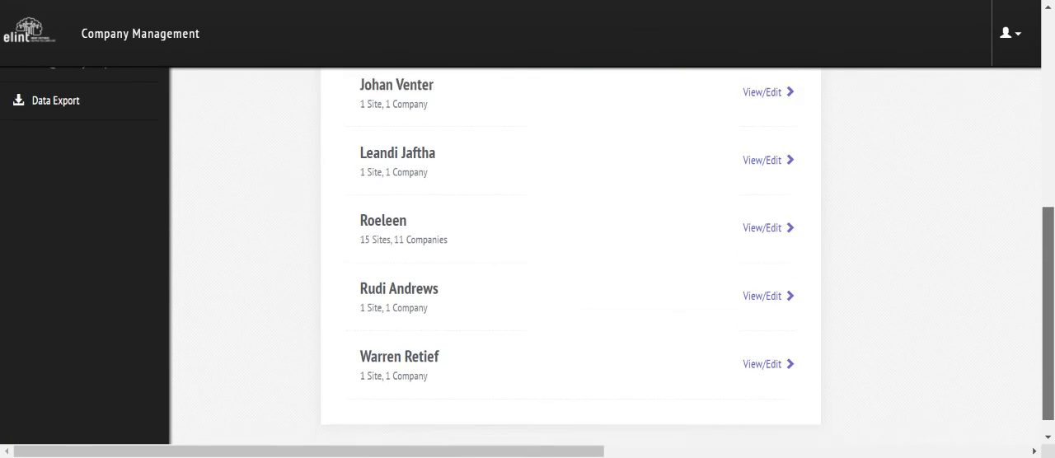
pyautogui.scroll(5, 528, 247)
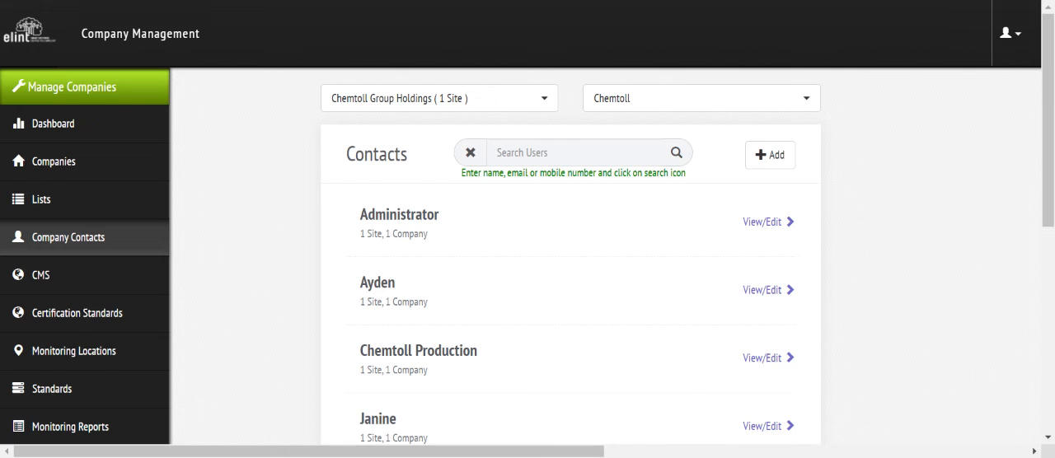
# Step: Open the SHEQ activity template "Chemtoll - Decanting & refueling"
pyautogui.moveTo(1046, 167); pyautogui.dragTo(1051, 222)
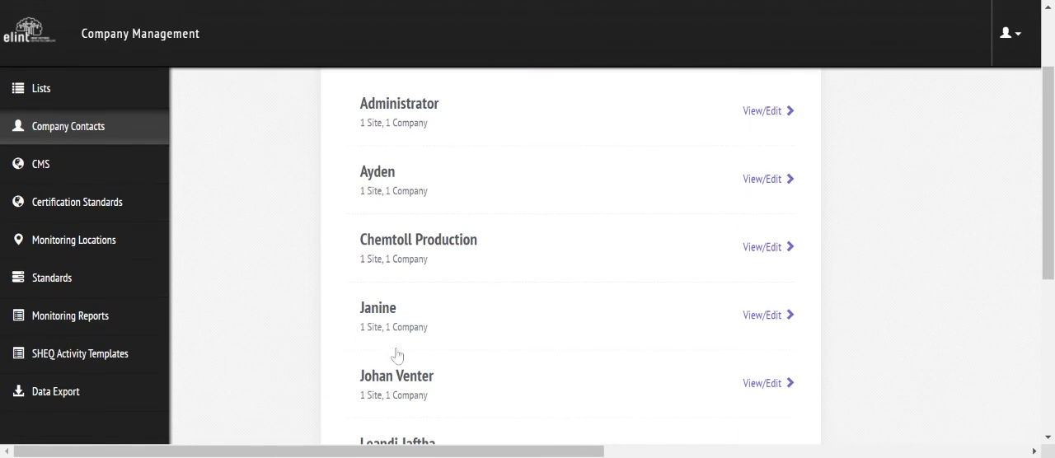
pyautogui.click(83, 356)
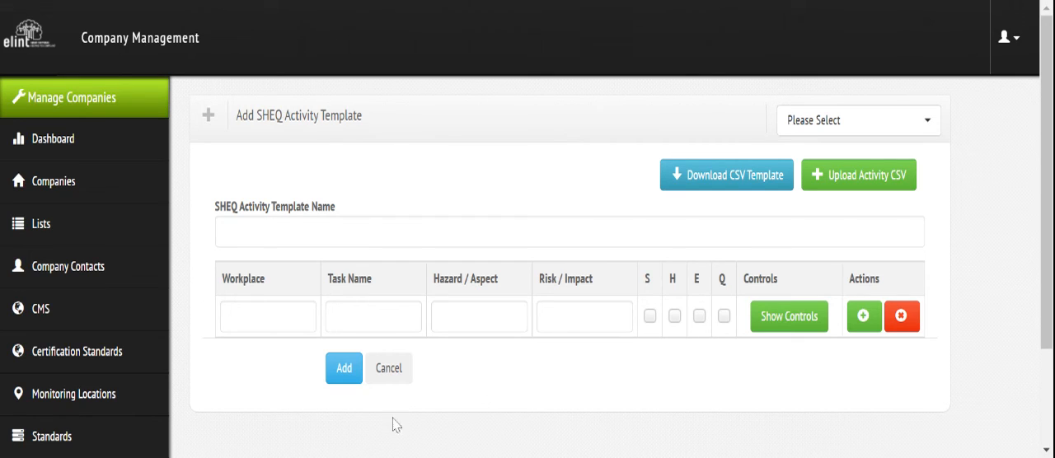
pyautogui.click(868, 136)
pyautogui.write('chem')
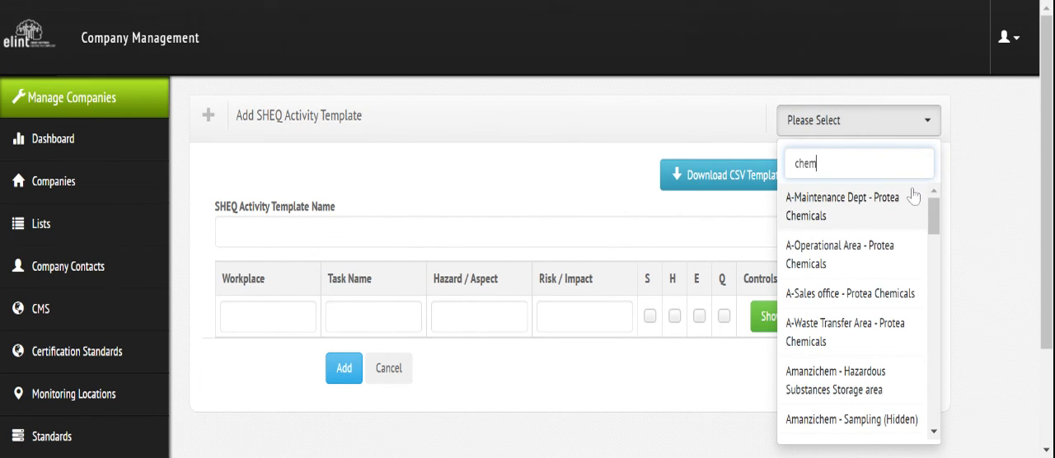
pyautogui.write('to')
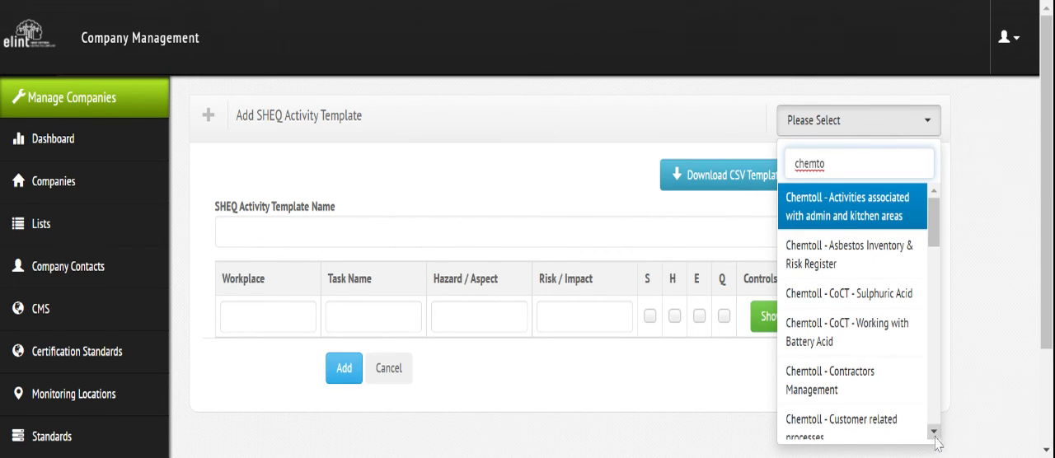
pyautogui.scroll(-3, 936, 442)
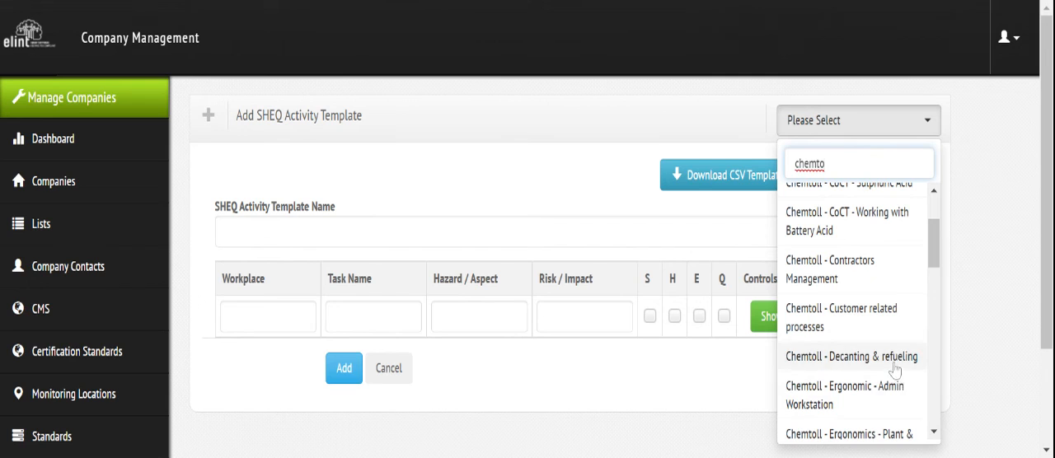
pyautogui.click(894, 359)
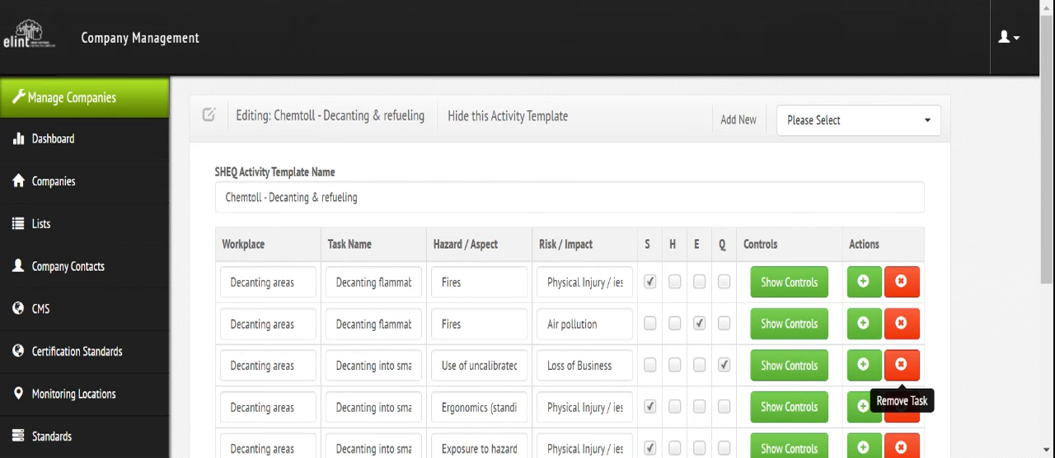
# Step: Expand the controls of the template's first task, with the hazard Fires and risk Physical Injury, and look through them
pyautogui.scroll(-2, 845, 203)
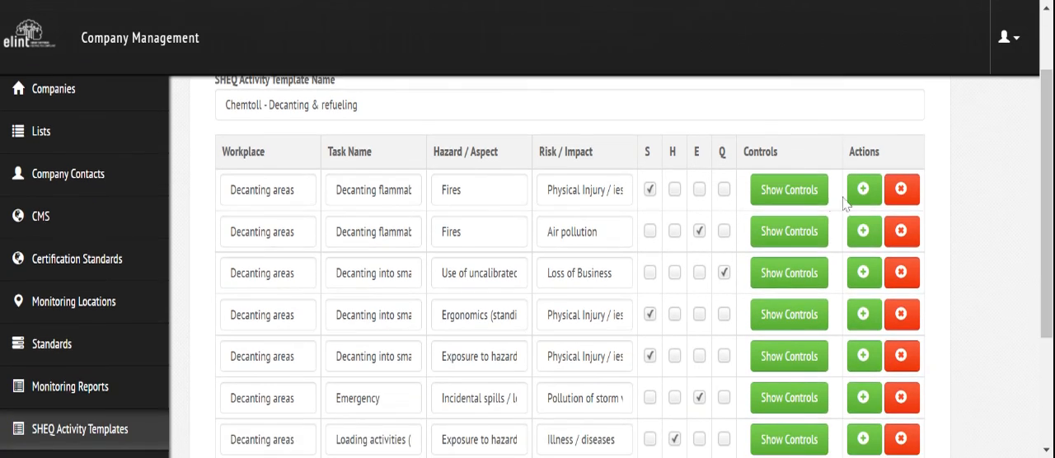
pyautogui.click(817, 201)
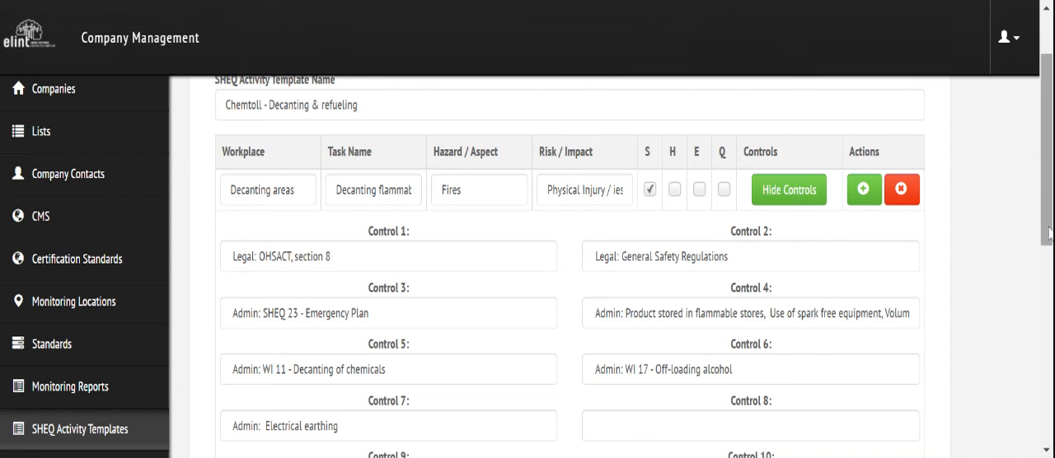
pyautogui.moveTo(1047, 231); pyautogui.dragTo(1047, 199)
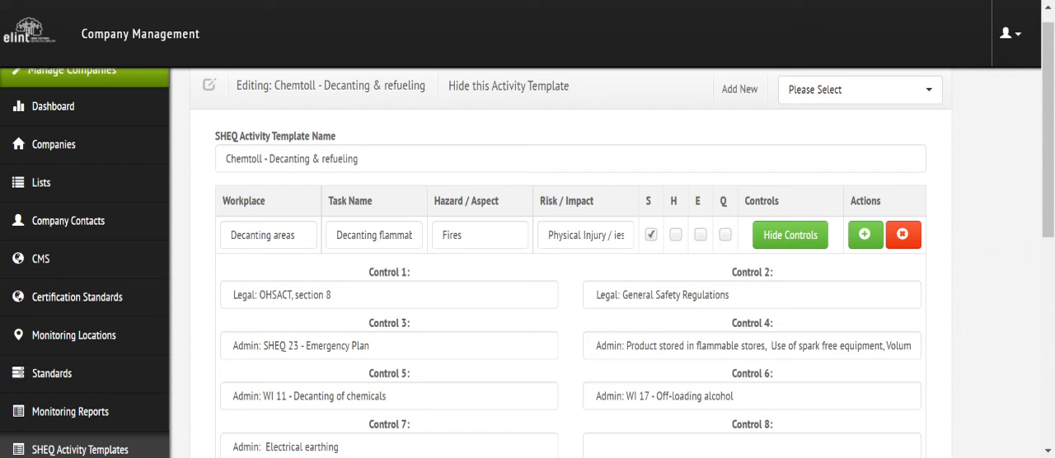
# Step: Open the monitoring standard "Chemtoll Monthend Stats - 2019"
pyautogui.click(41, 381)
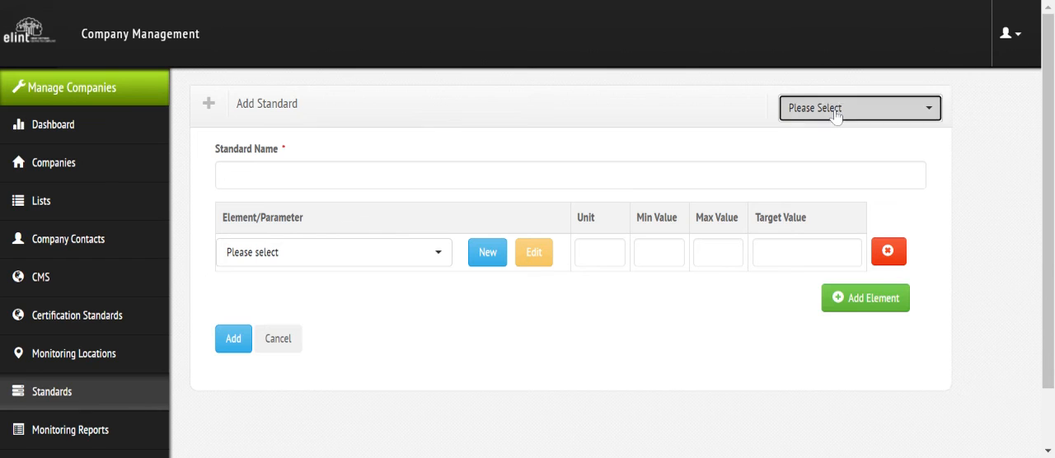
pyautogui.click(835, 113)
pyautogui.write('chm')
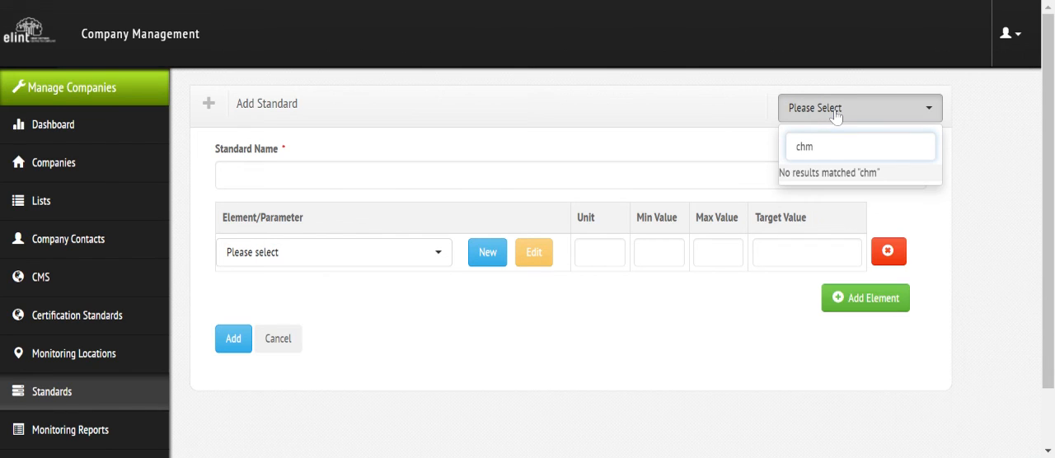
pyautogui.press('BackSpace')
pyautogui.write('emto')
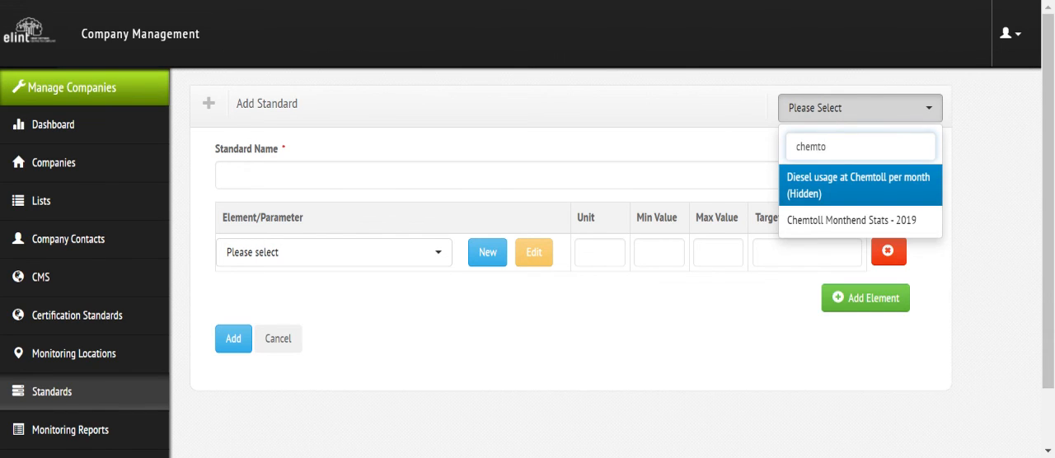
pyautogui.click(850, 221)
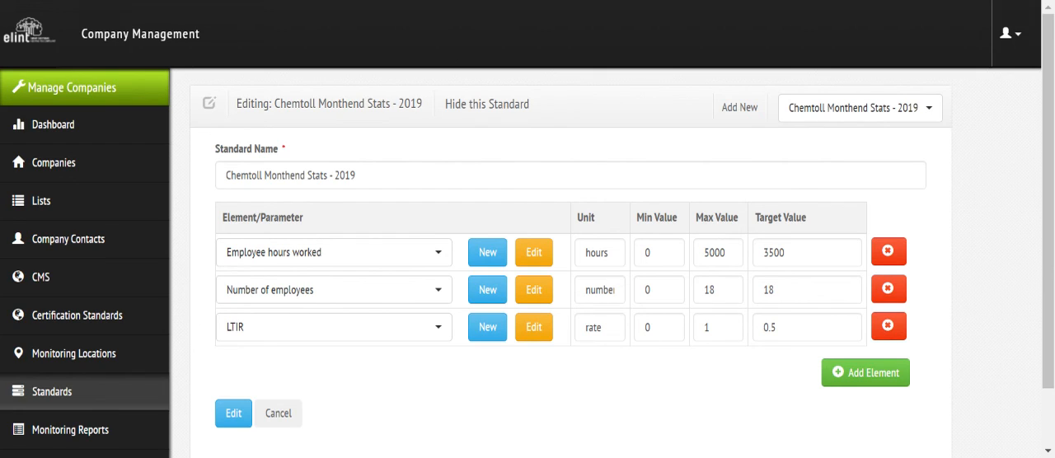
# Step: Open the standard "Coral Clean - Production Stats" and look through its elements and limit values
pyautogui.click(857, 119)
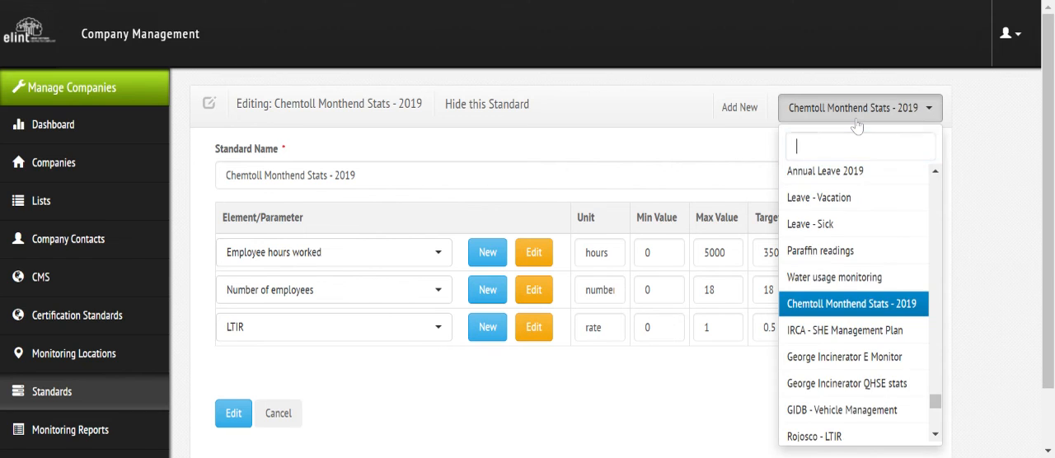
pyautogui.write('coral')
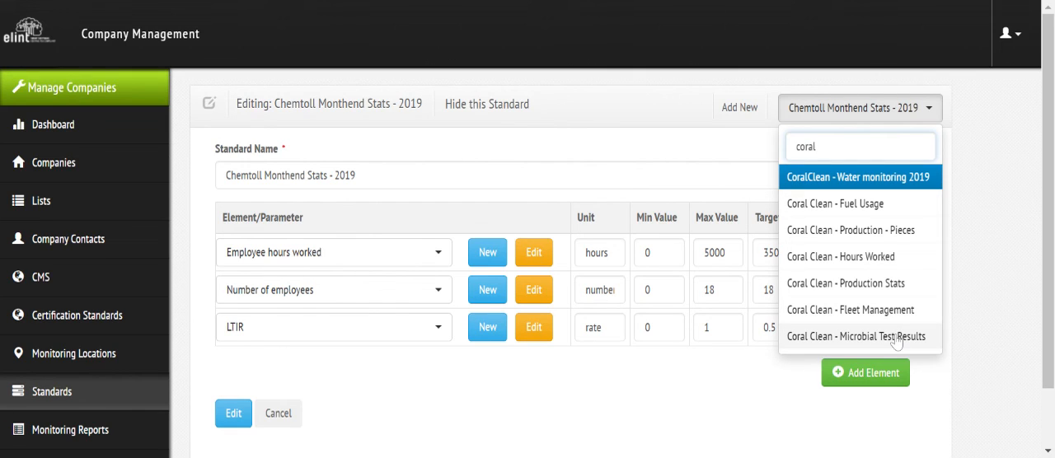
pyautogui.click(896, 285)
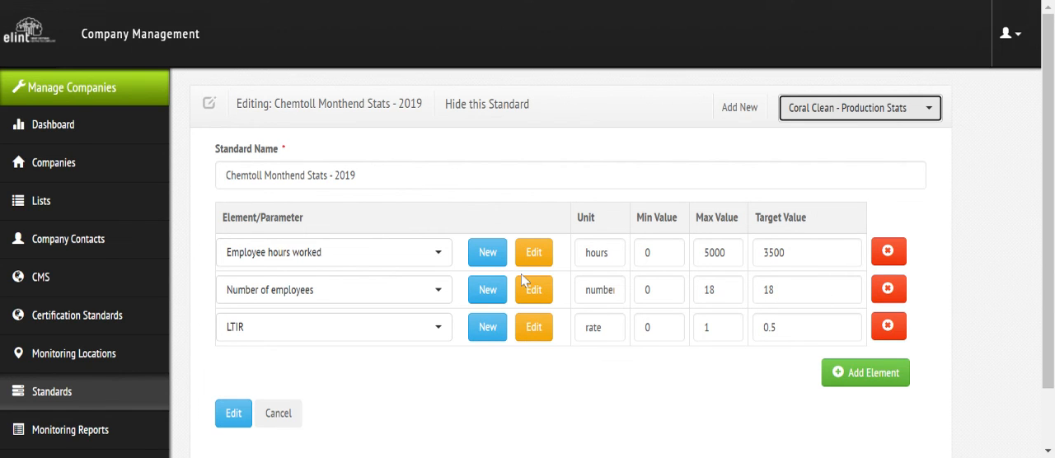
pyautogui.scroll(-3, 728, 245)
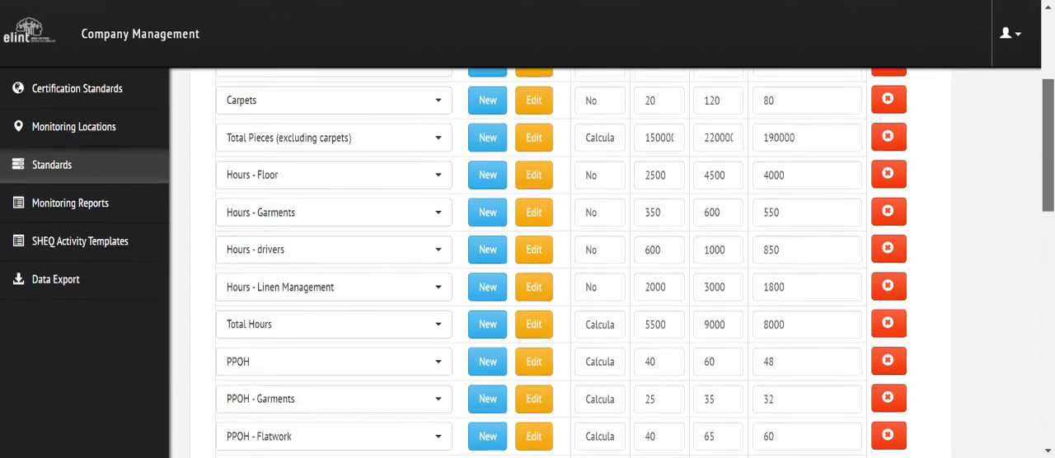
pyautogui.scroll(-10, 727, 246)
pyautogui.scroll(15, 728, 246)
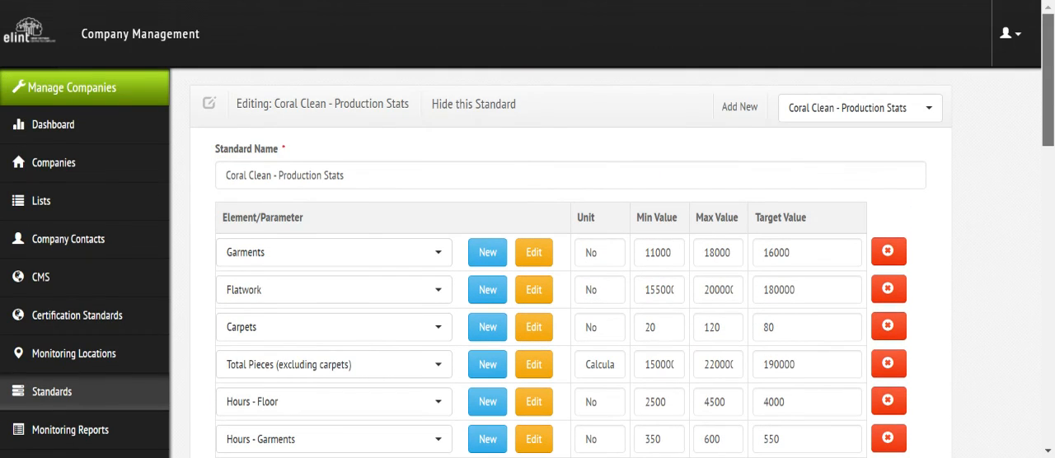
# Step: Open the standard "Coral Clean - Microbial Test Results" to examine its elements
pyautogui.click(831, 116)
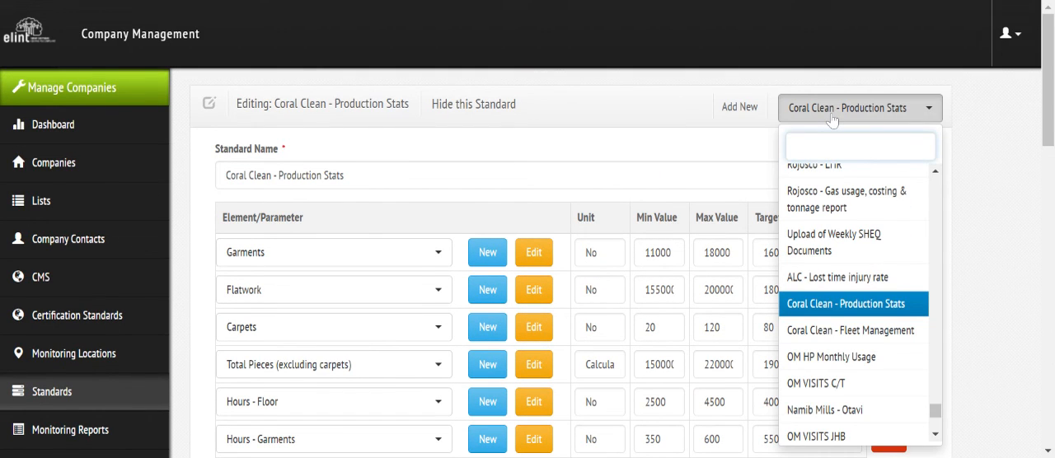
pyautogui.write('coral')
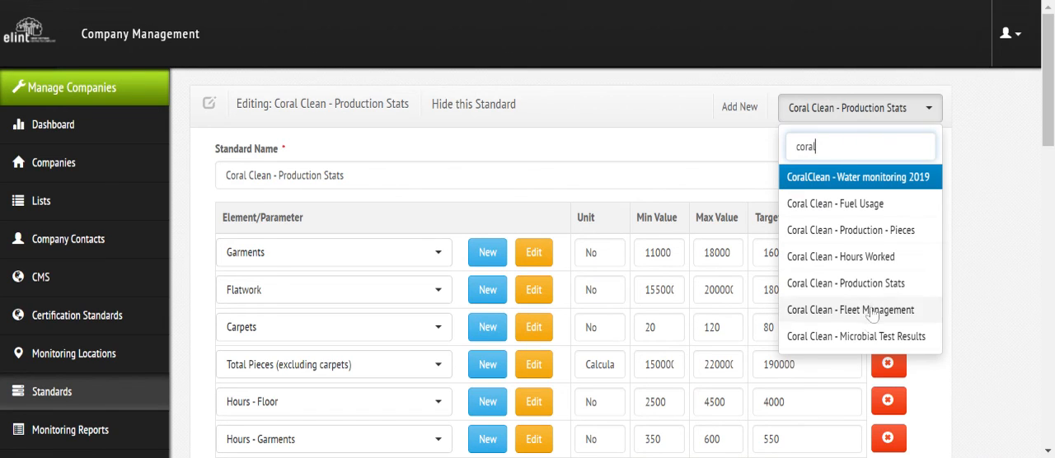
pyautogui.click(838, 337)
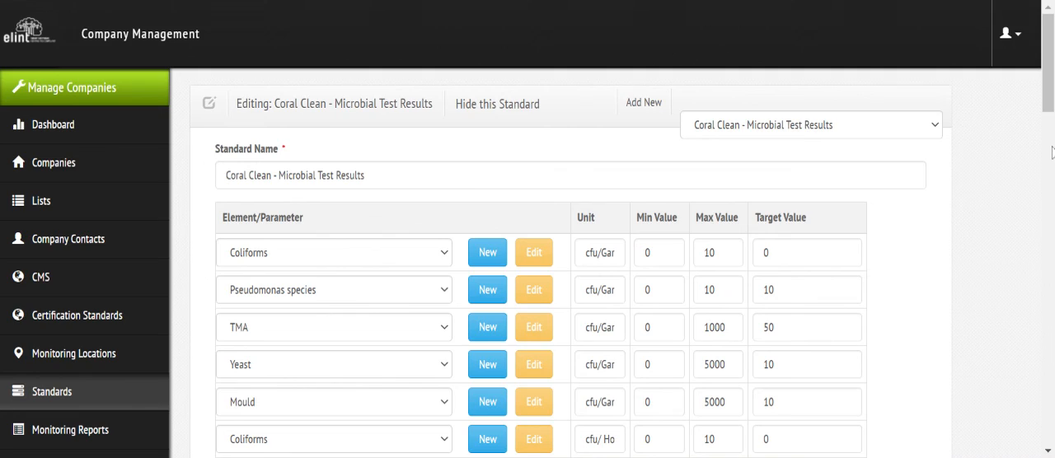
pyautogui.moveTo(1050, 102)
pyautogui.mouseDown()
pyautogui.moveTo(1050, 404)
pyautogui.moveTo(1052, 109)
pyautogui.mouseUp()
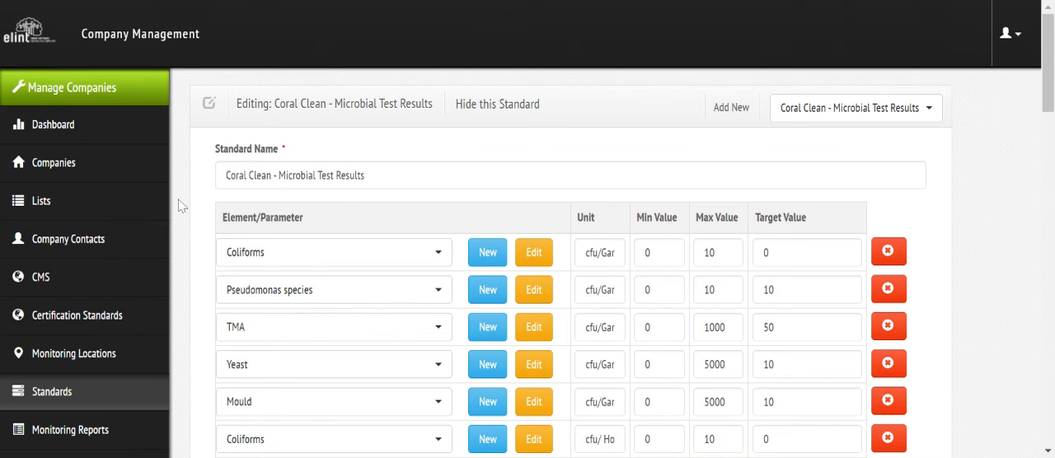
# Step: Display the CMS management measures for Chemtoll Group Holdings' Chemtoll site
pyautogui.click(43, 281)
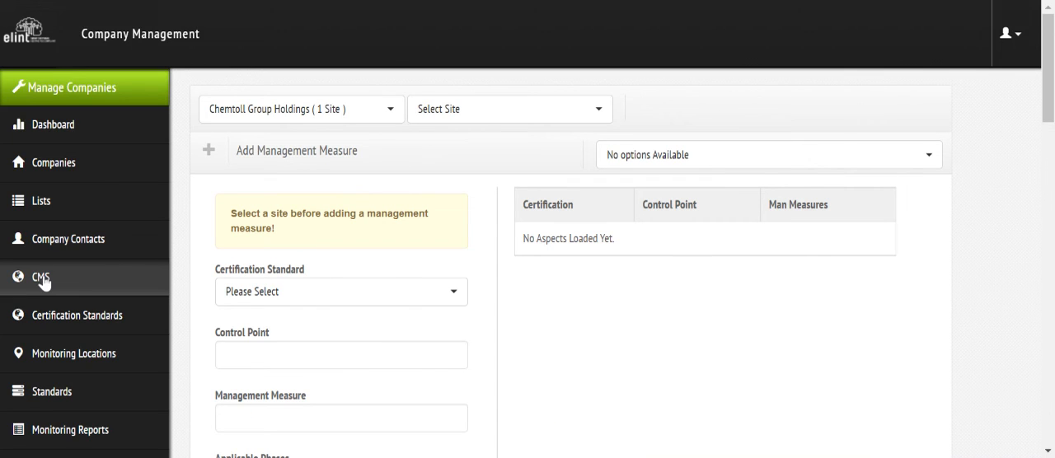
pyautogui.click(500, 117)
pyautogui.click(467, 206)
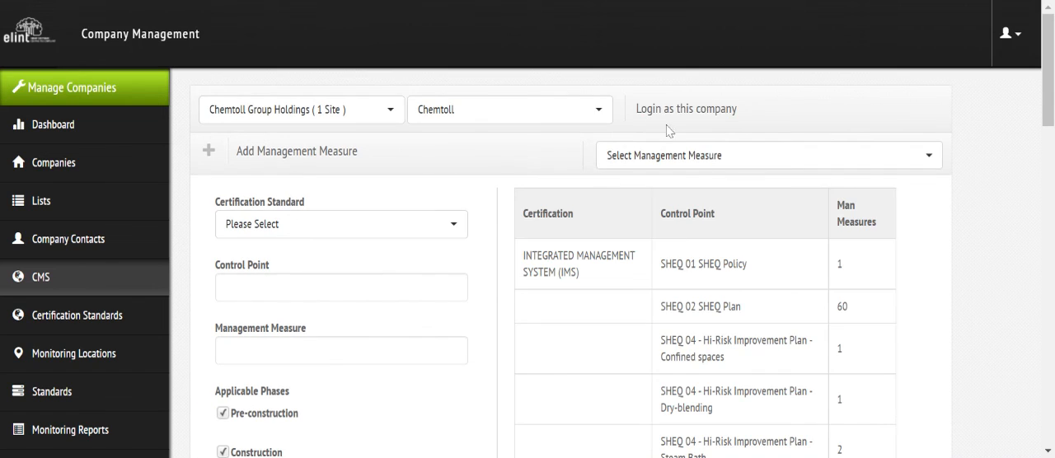
# Step: Log in as the selected Chemtoll company and open its risk dashboard
pyautogui.click(685, 111)
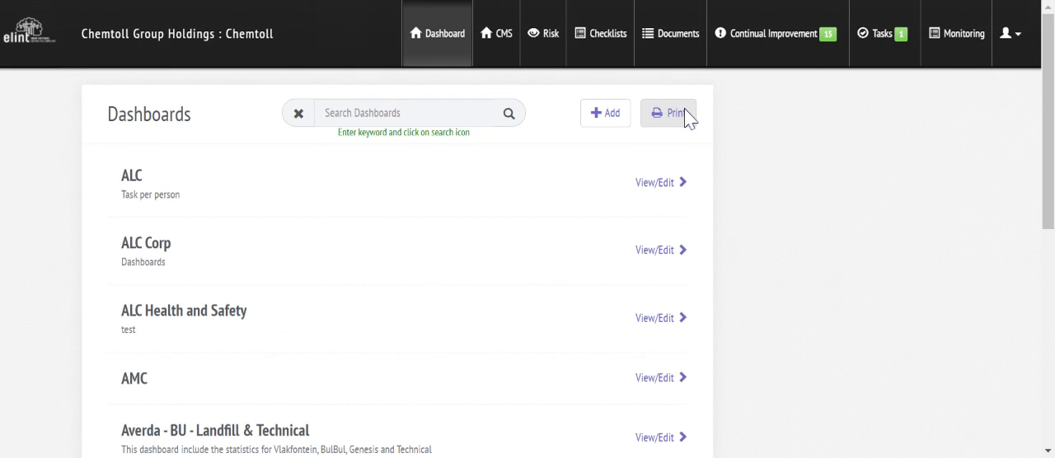
pyautogui.click(558, 46)
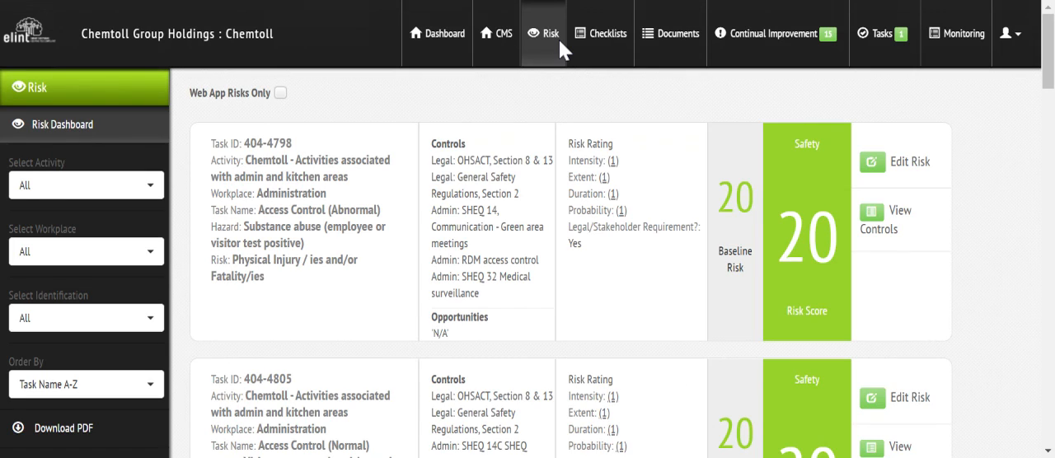
# Step: Filter the risk dashboard to the activity "Chemtoll - Decanting & refueling" and order the risks by Risk Rating High-Low
pyautogui.click(109, 186)
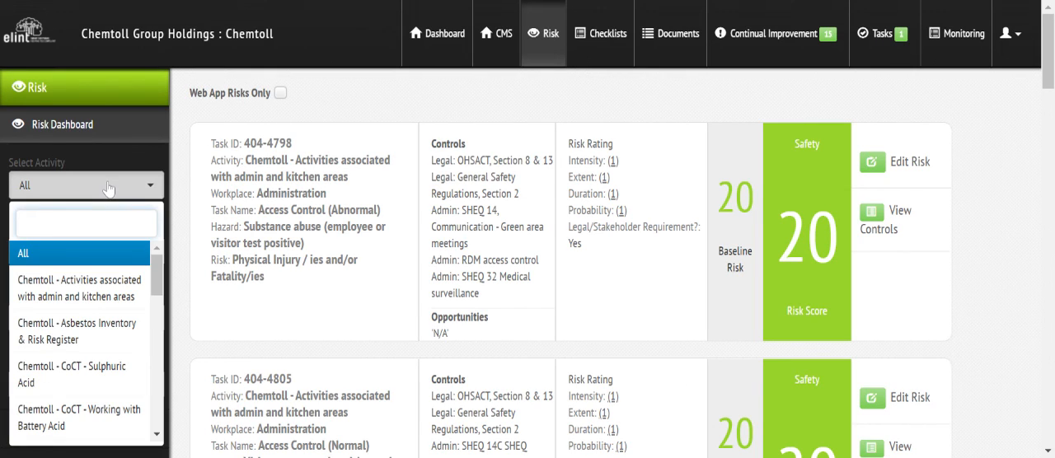
pyautogui.moveTo(156, 276); pyautogui.dragTo(158, 328)
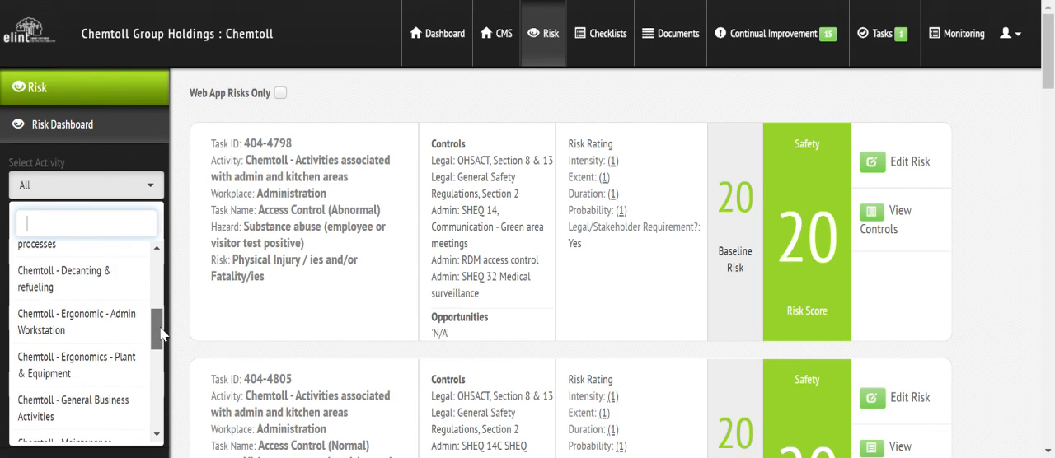
pyautogui.click(112, 280)
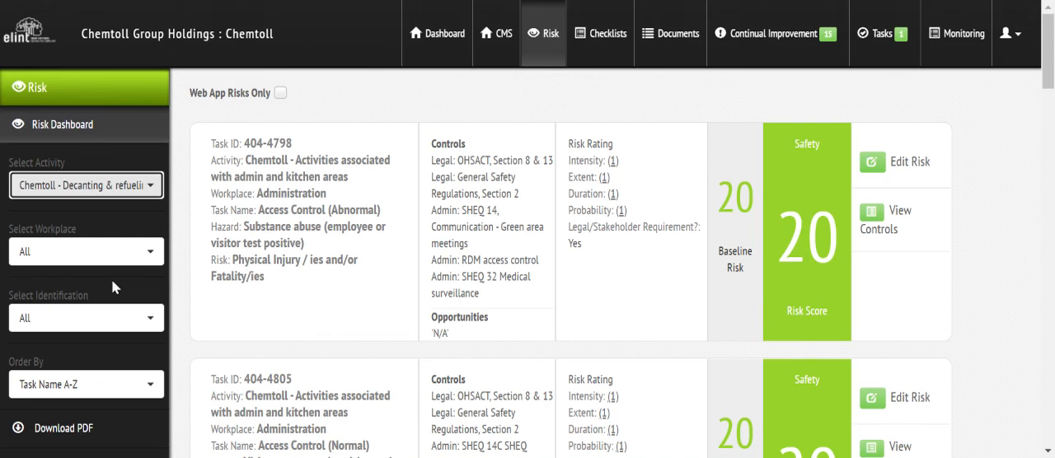
pyautogui.click(82, 384)
pyautogui.click(86, 328)
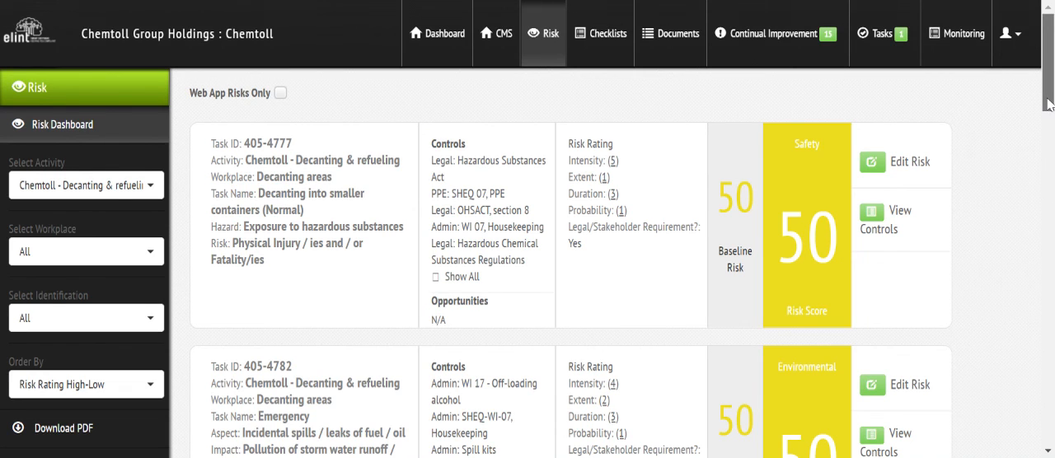
# Step: Look over the filtered risks and show all controls for the "Decanting into smaller containers (Normal)" task
pyautogui.scroll(-1, 1048, 115)
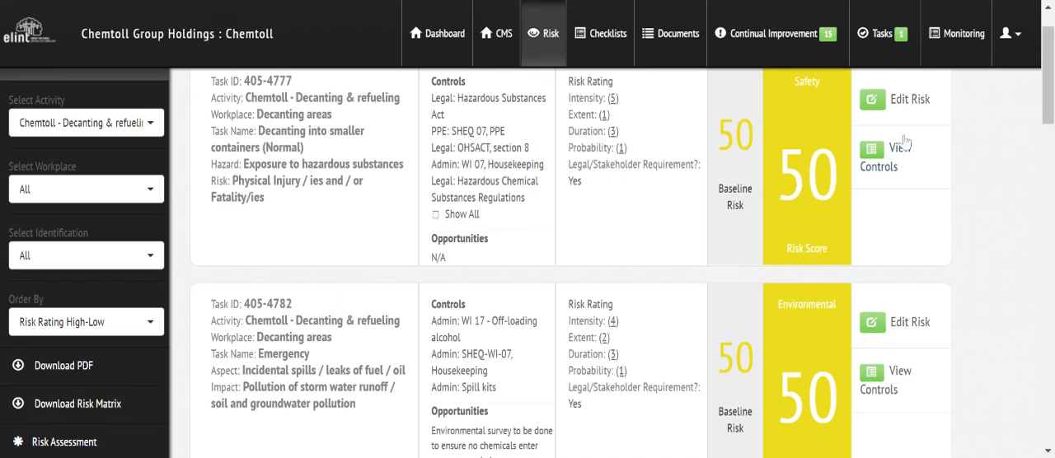
pyautogui.moveTo(1049, 46); pyautogui.dragTo(1051, 27)
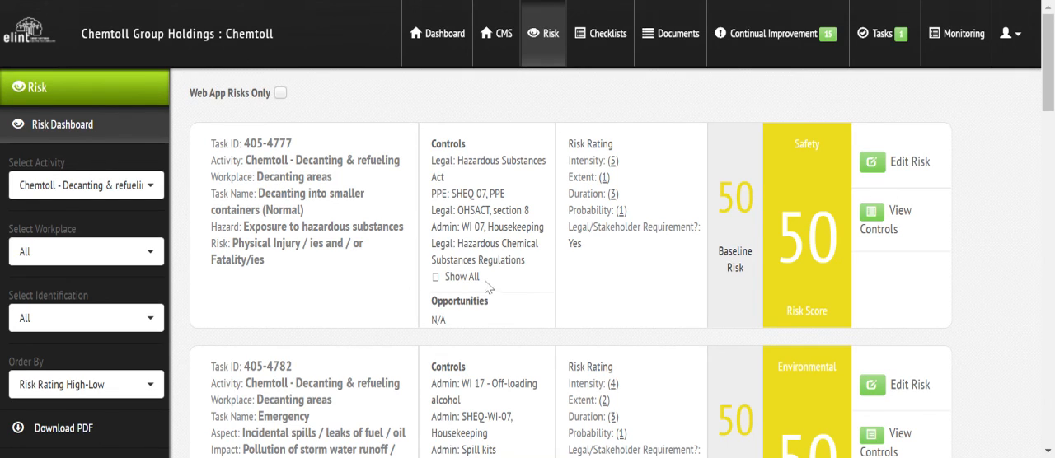
pyautogui.click(454, 279)
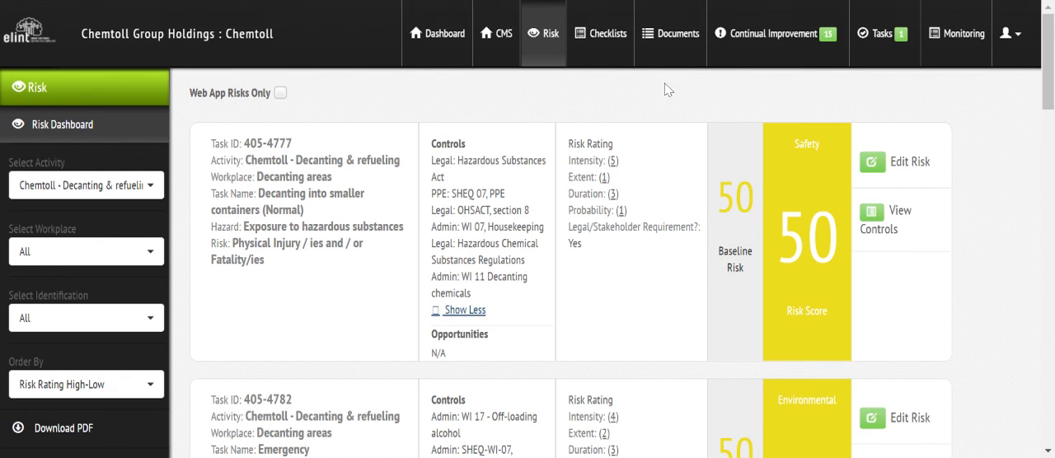
# Step: In the company documents, browse through SHEQ PROCEDURES to the WORK INSTRUCTIONS folder and open it
pyautogui.click(677, 36)
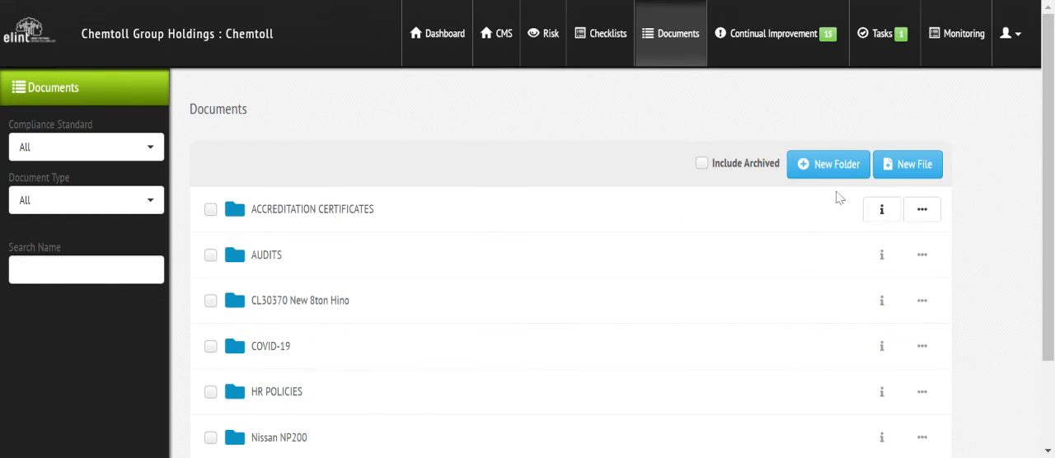
pyautogui.scroll(-2, 1051, 170)
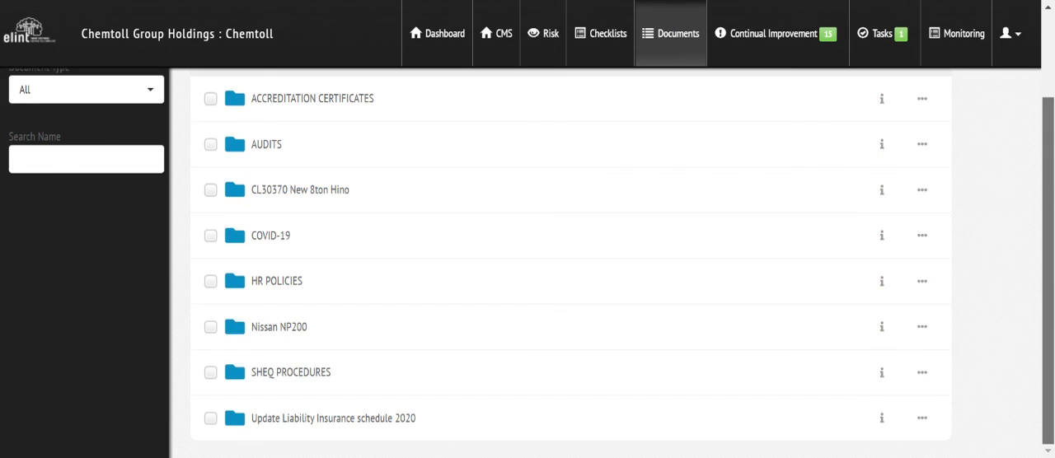
pyautogui.click(286, 374)
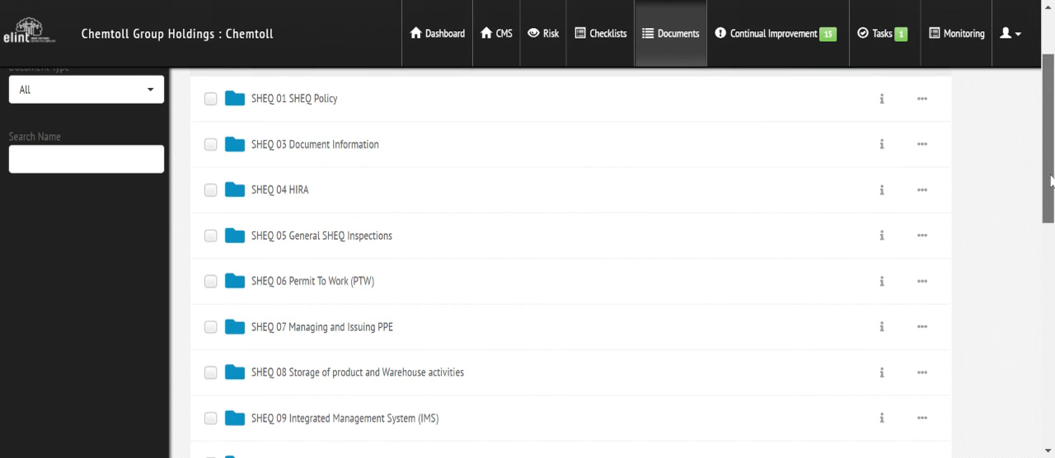
pyautogui.scroll(-4, 1051, 181)
pyautogui.click(304, 201)
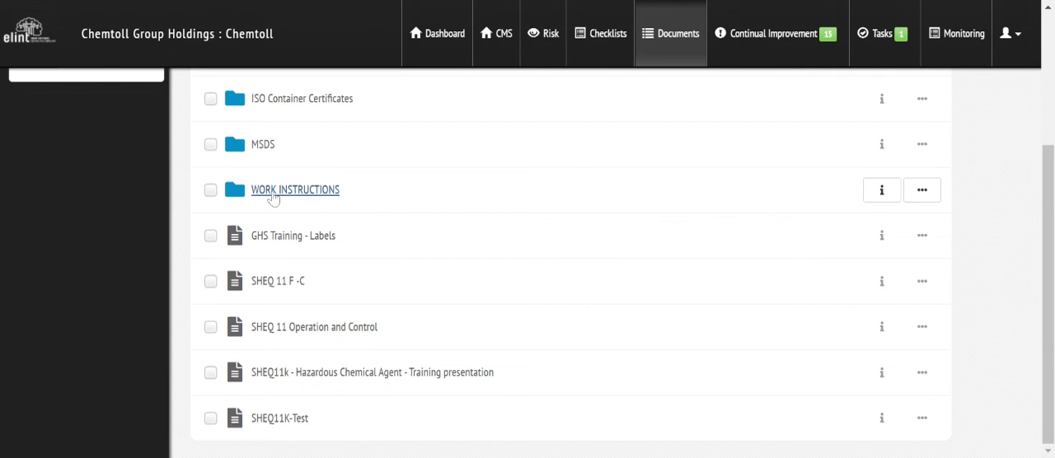
pyautogui.click(273, 195)
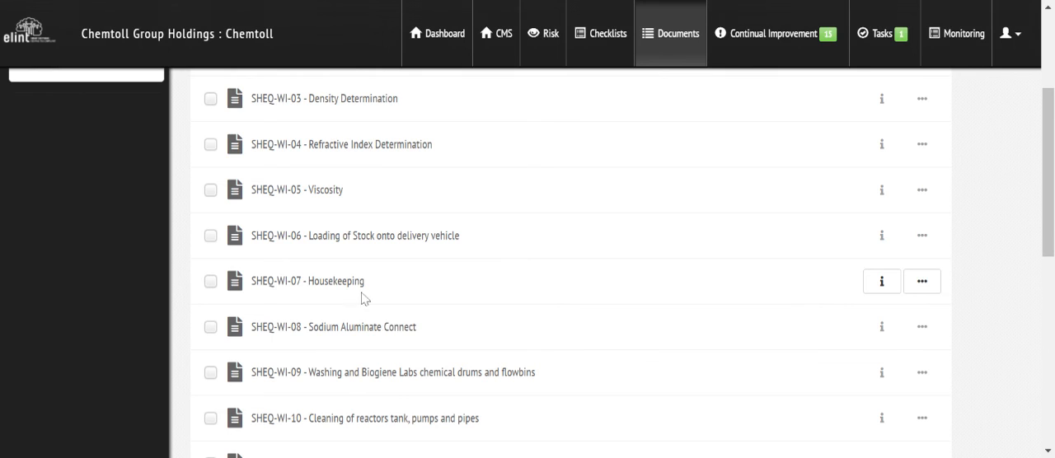
# Step: Display the list of all checklists and look through it to the SHEQ 05K weekly housekeeping checklist
pyautogui.click(606, 37)
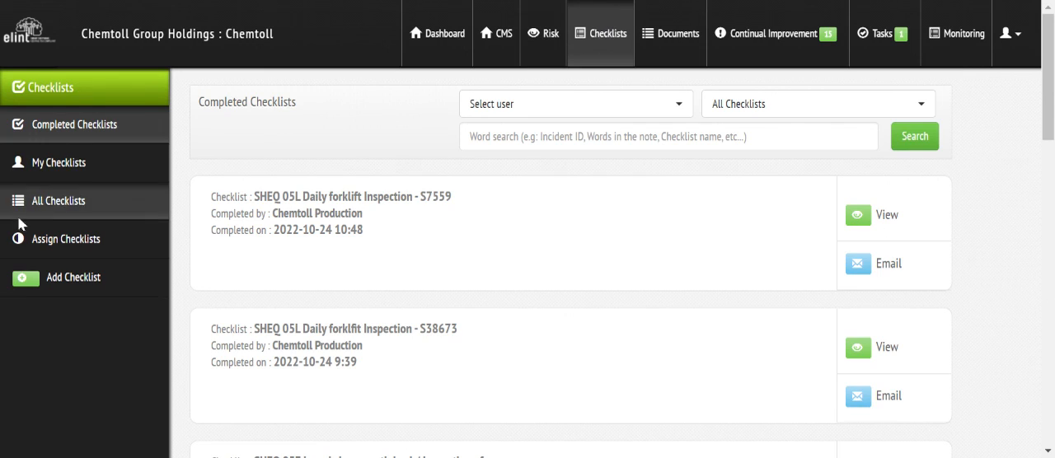
pyautogui.click(61, 202)
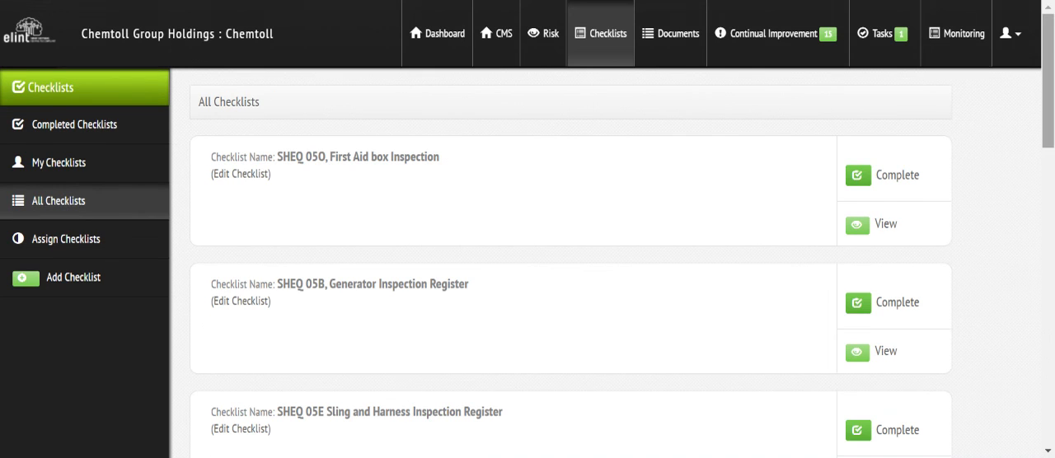
pyautogui.scroll(-5, 535, 262)
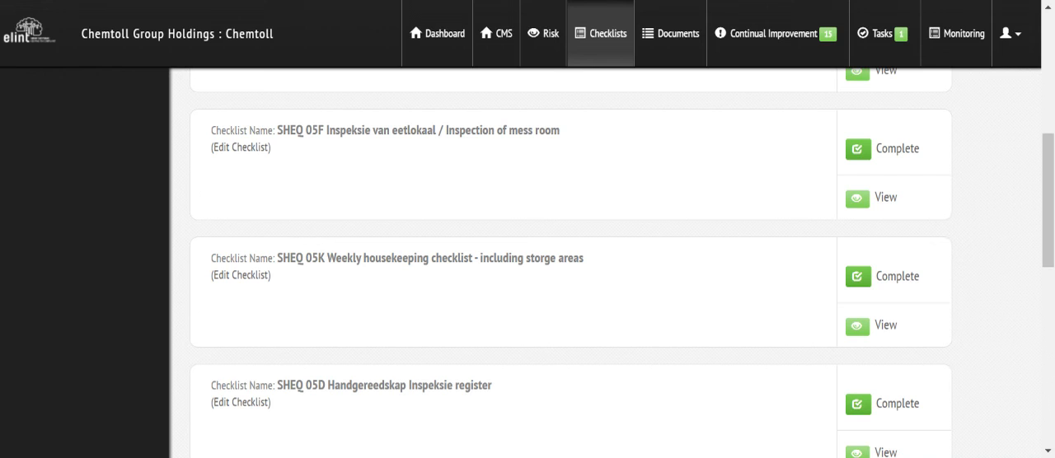
# Step: Filter the CMS management measures to compliance standard OHSACT and workplace SHEQ 05 SHEQ Inspections
pyautogui.click(499, 41)
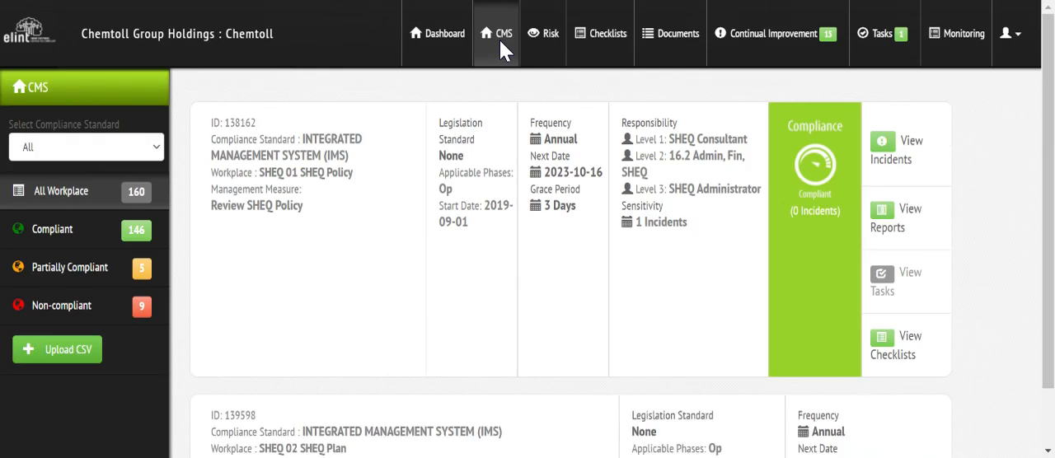
pyautogui.click(126, 156)
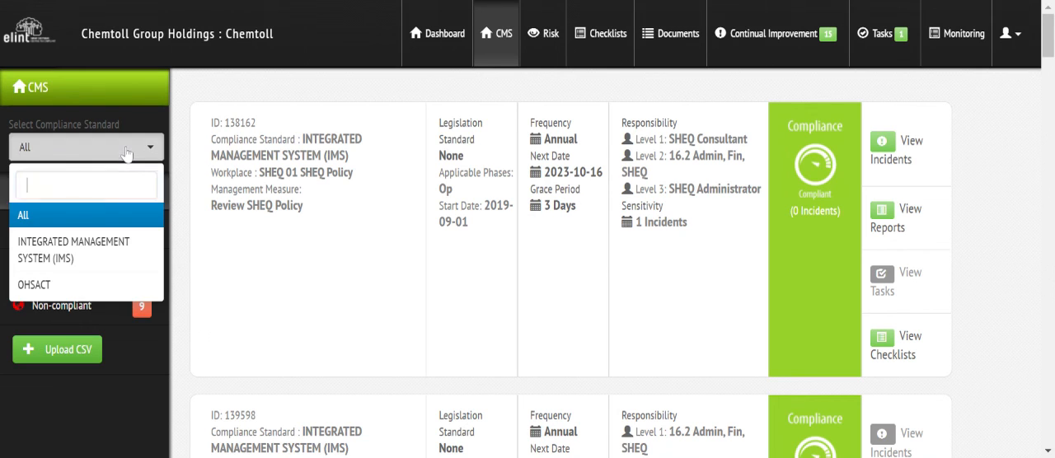
pyautogui.click(57, 287)
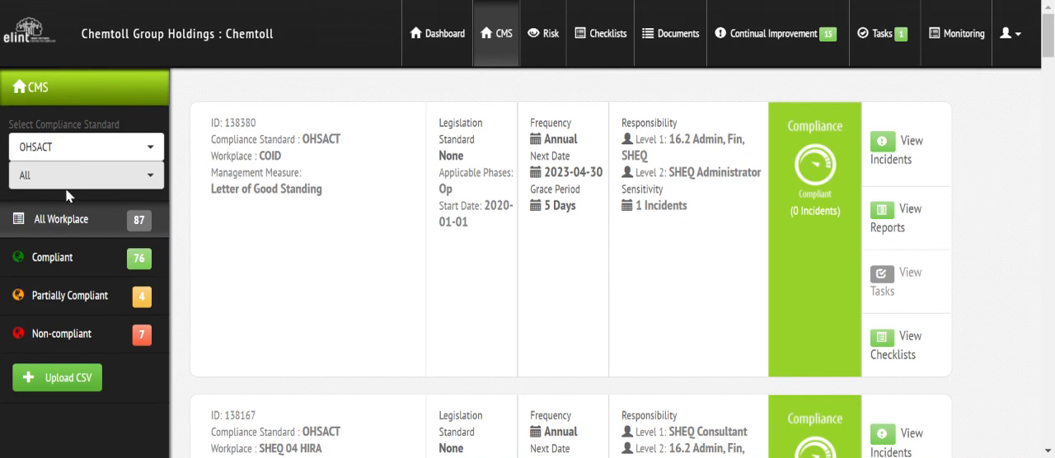
pyautogui.click(62, 183)
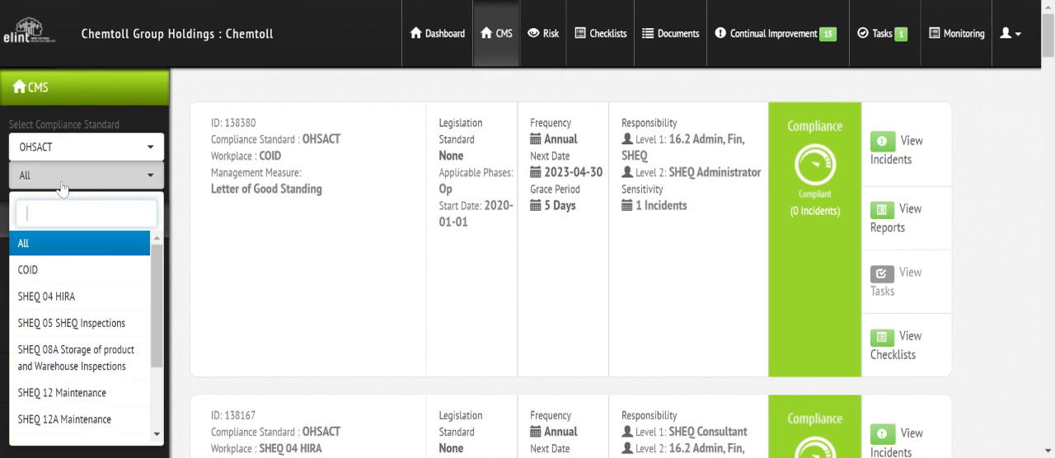
pyautogui.click(74, 323)
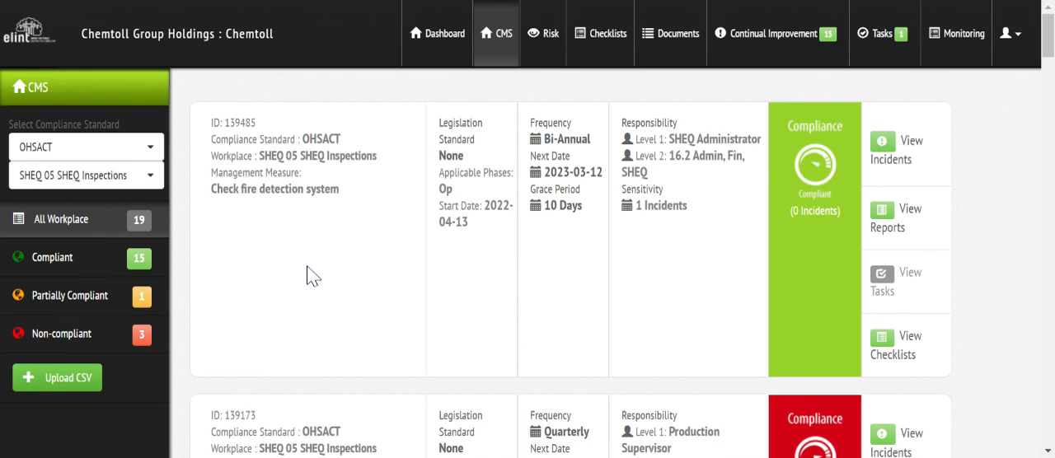
# Step: Look through the SHEQ 05 SHEQ Inspections measures to find "SHEQ 05K - Housekeeping inspection" and examine its details
pyautogui.scroll(-1, 1048, 33)
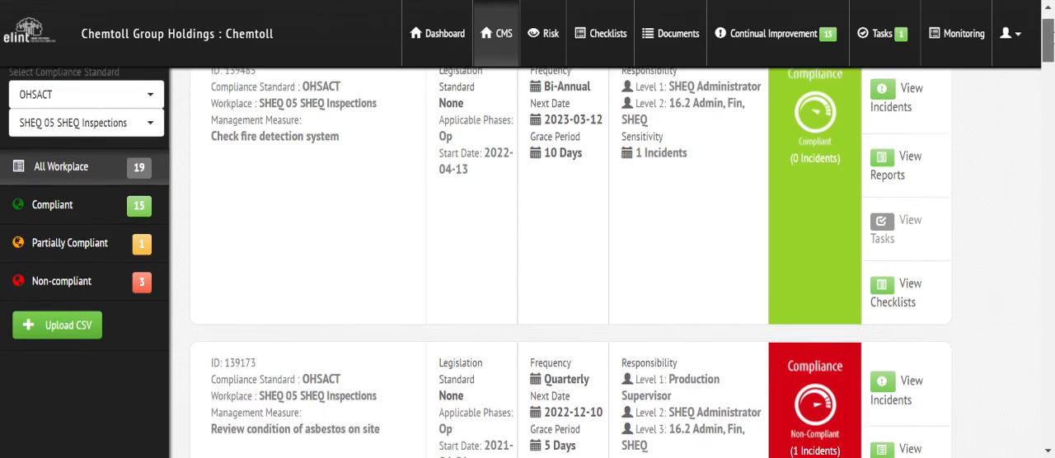
pyautogui.scroll(-6, 1048, 33)
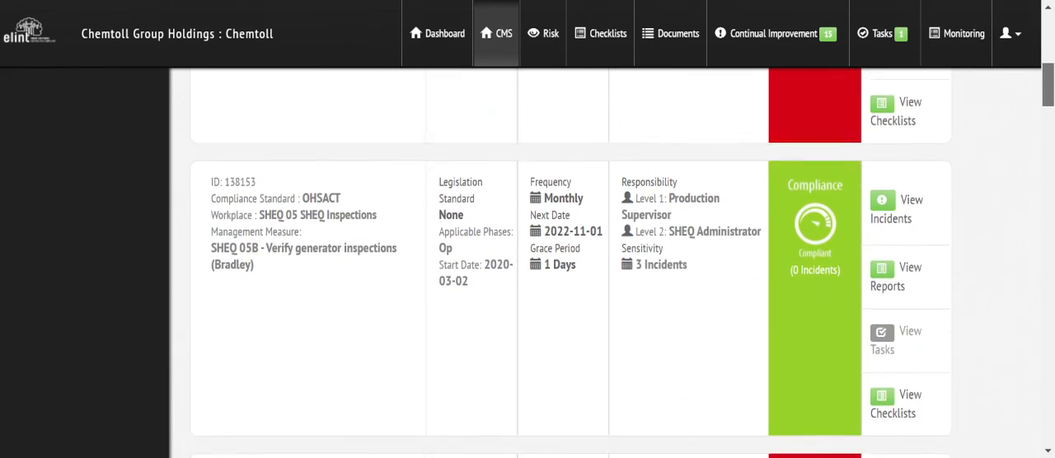
pyautogui.scroll(-6, 1048, 33)
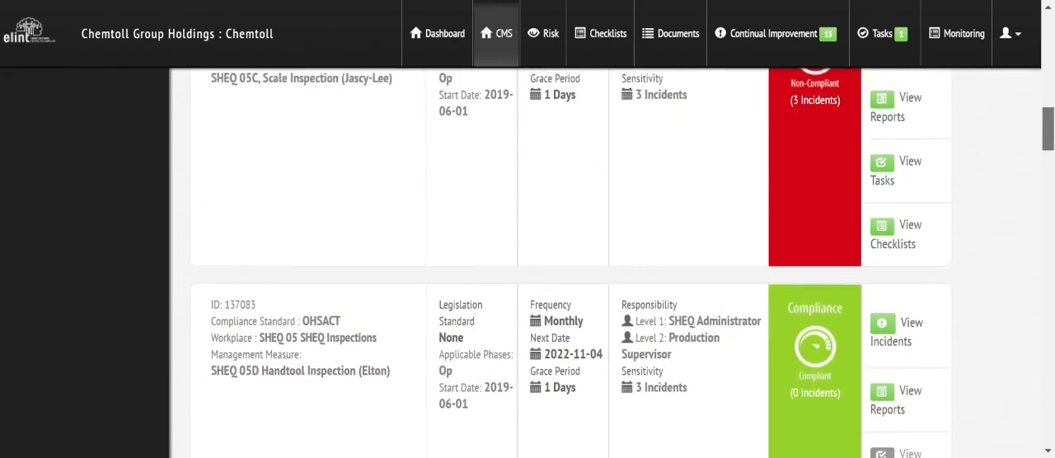
pyautogui.scroll(-6, 624, 263)
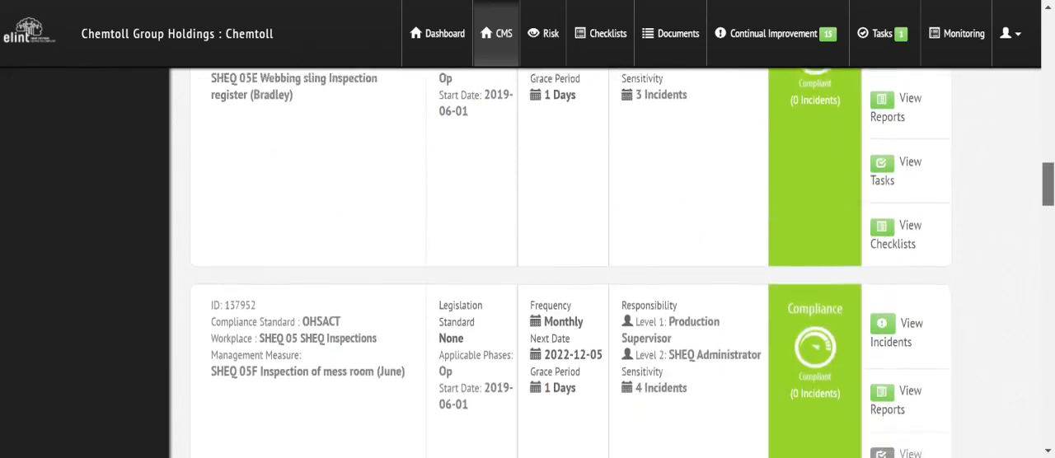
pyautogui.scroll(-6, 623, 262)
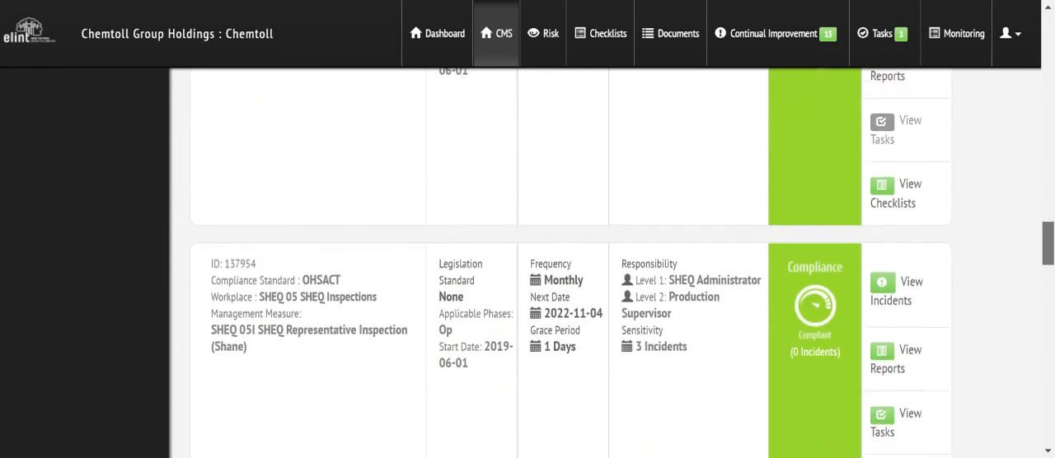
pyautogui.scroll(-8, 623, 262)
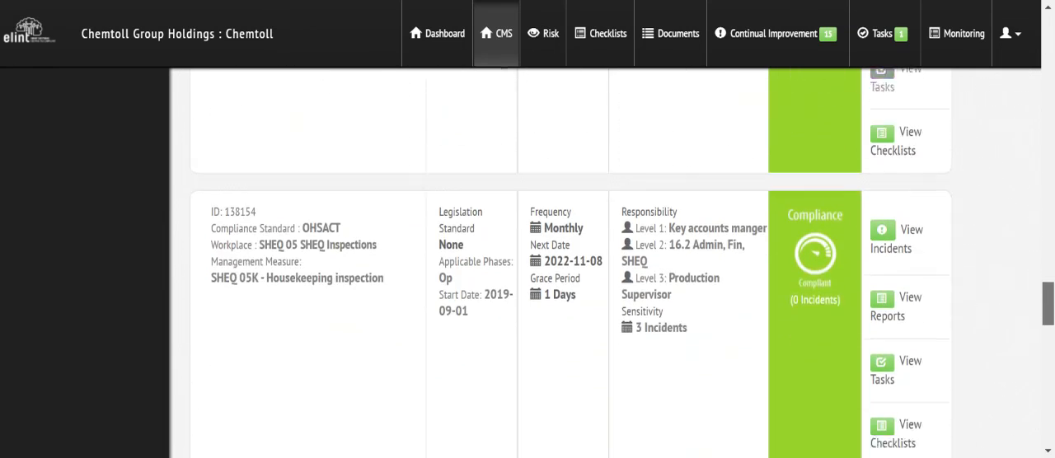
pyautogui.scroll(-1, 298, 248)
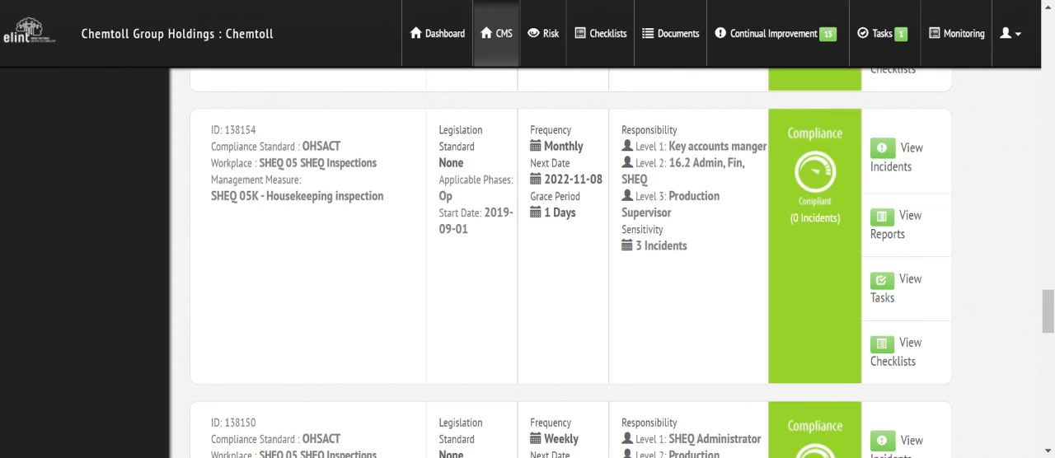
# Step: Check the checklists assigned to the current account, and look through the full checklist list for the weekly housekeeping checklist
pyautogui.click(607, 33)
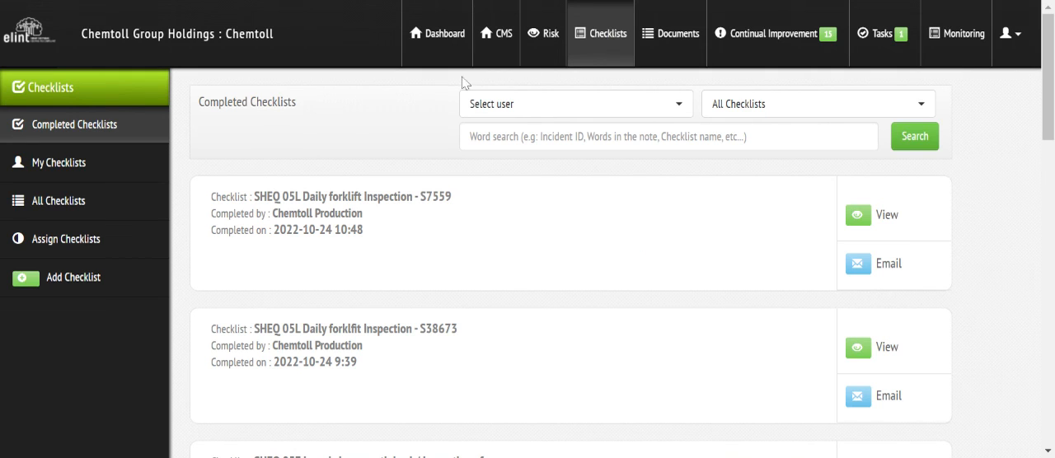
pyautogui.click(59, 163)
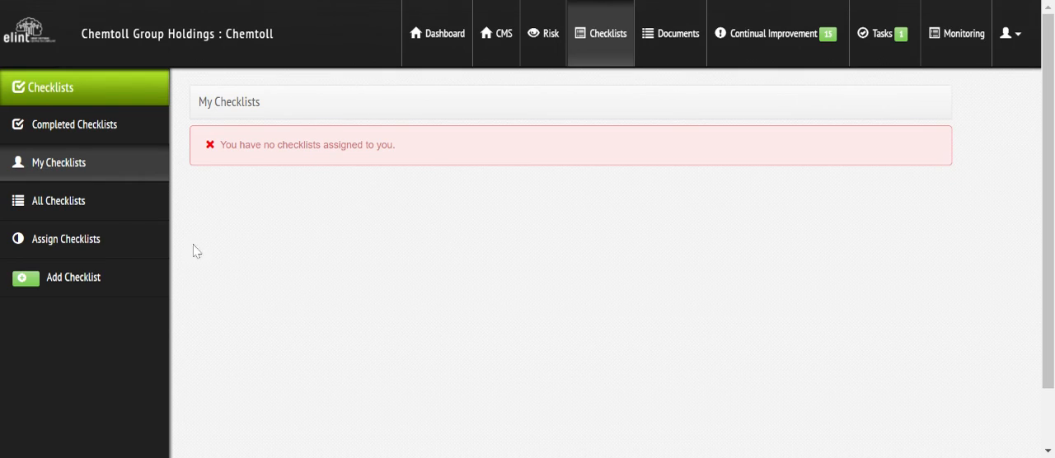
pyautogui.click(70, 207)
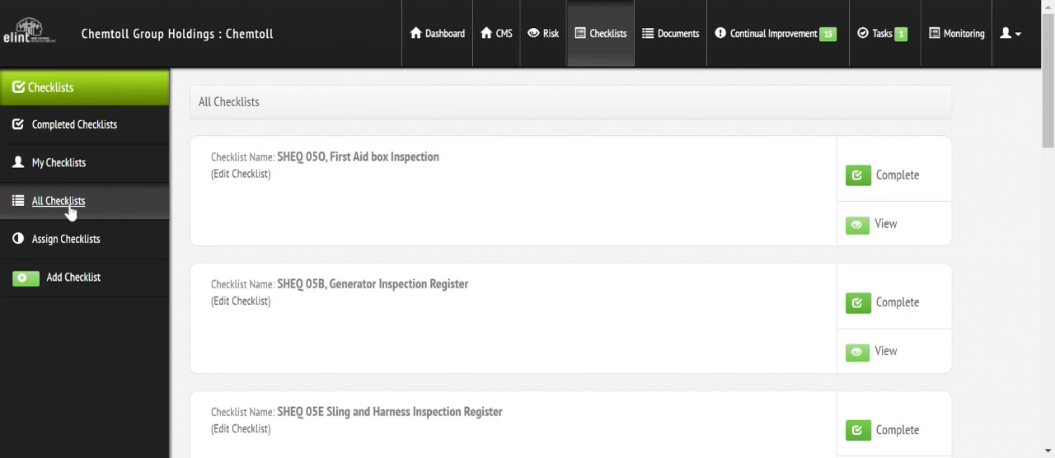
pyautogui.moveTo(1047, 119); pyautogui.dragTo(1047, 232)
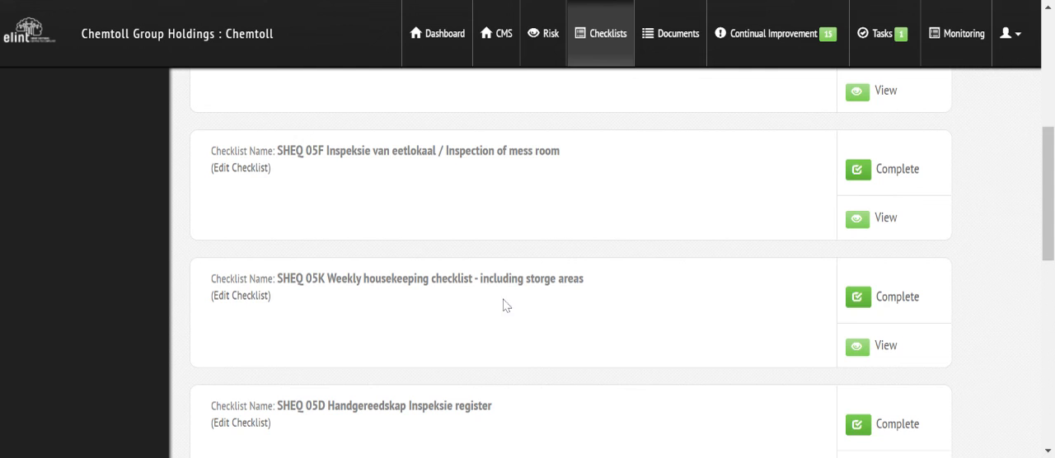
pyautogui.moveTo(1047, 216); pyautogui.dragTo(1051, 120)
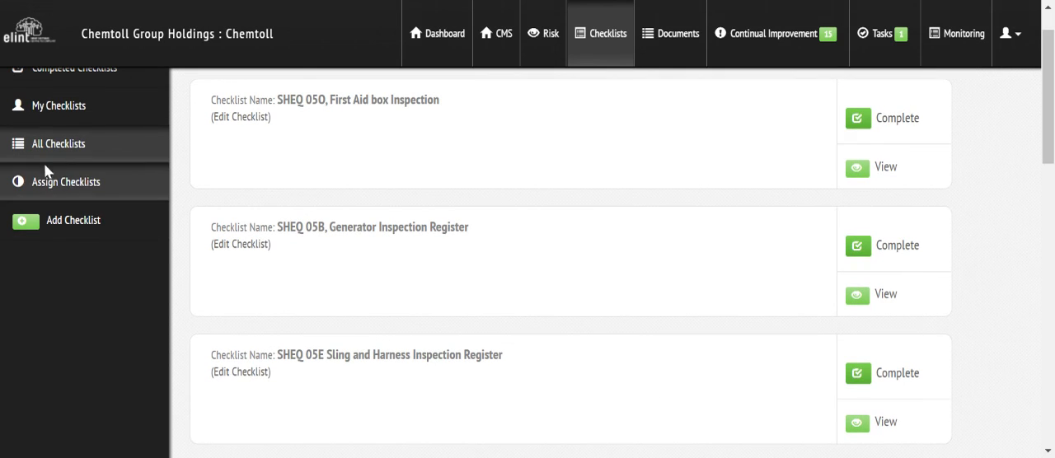
# Step: Open checklist assignment and select the template "SHEQ 05K Weekly housekeeping checklist - including storge areas"
pyautogui.click(48, 185)
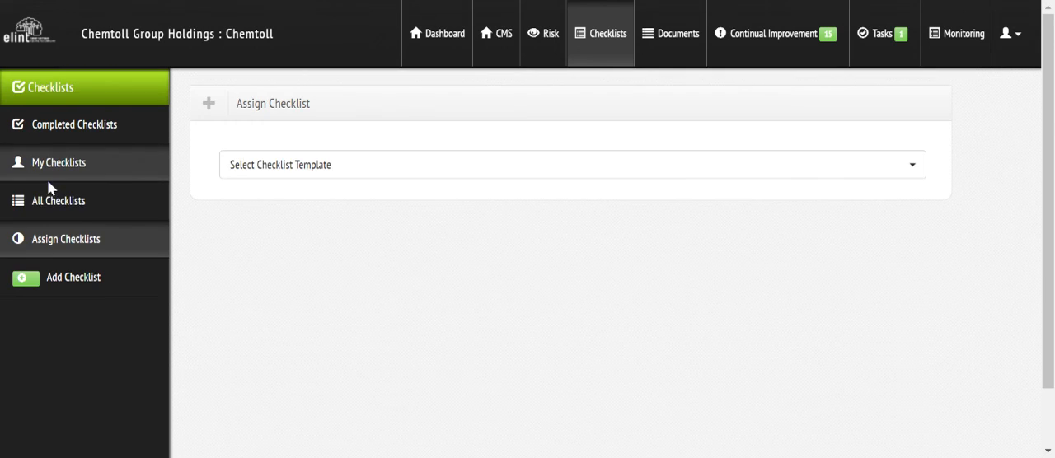
pyautogui.click(256, 171)
pyautogui.write('hous')
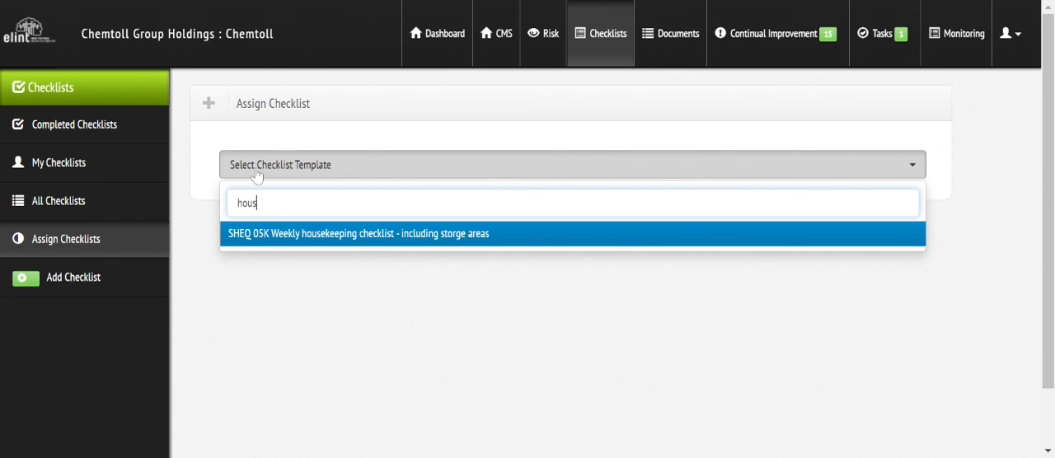
pyautogui.click(299, 236)
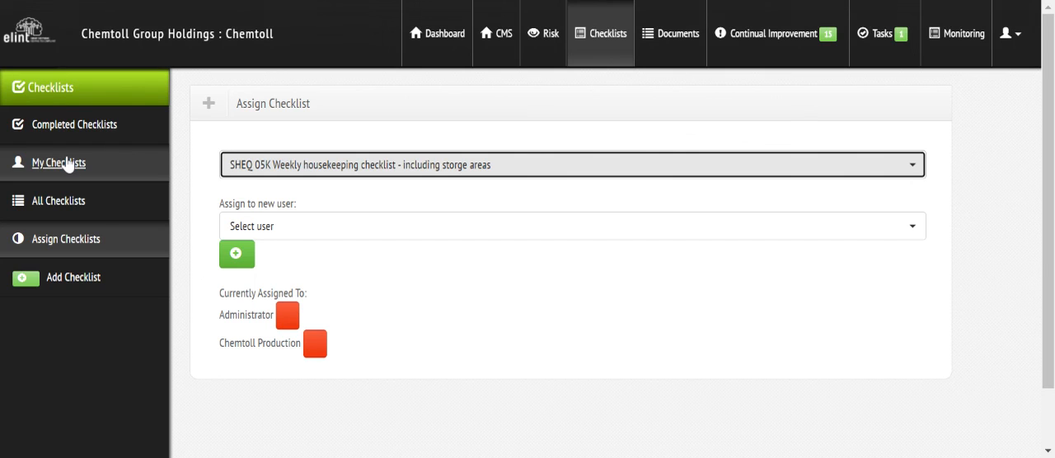
# Step: Look through the full checklist list, and check the CMS management measures and the completed checklists
pyautogui.click(66, 203)
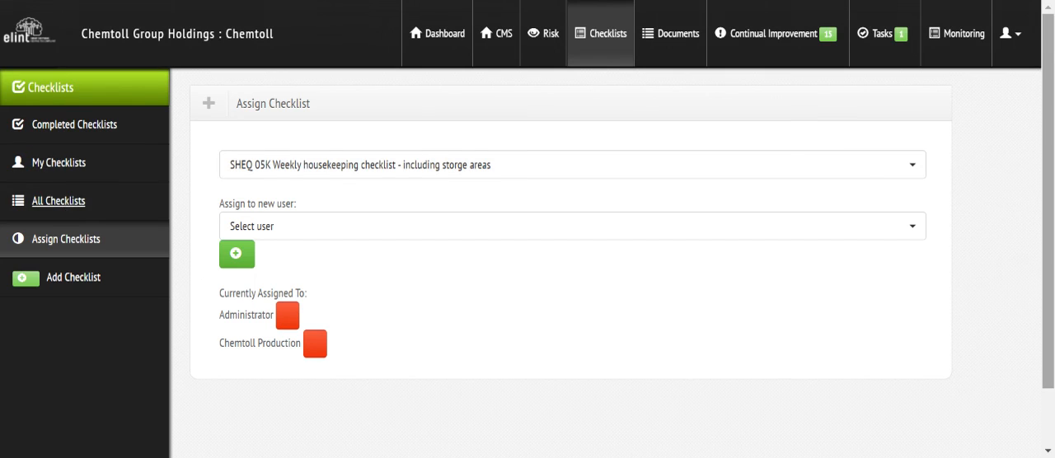
pyautogui.scroll(-15, 570, 248)
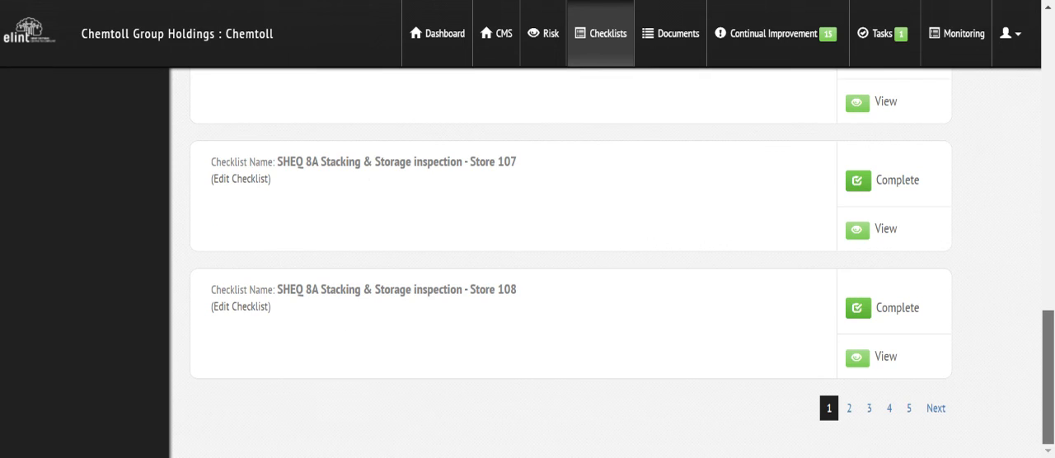
pyautogui.scroll(5, 571, 263)
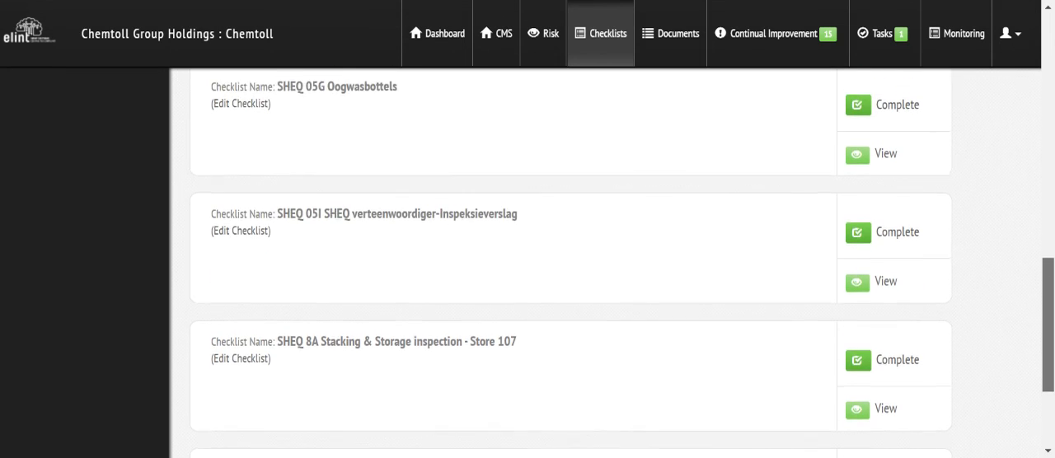
pyautogui.scroll(7, 571, 264)
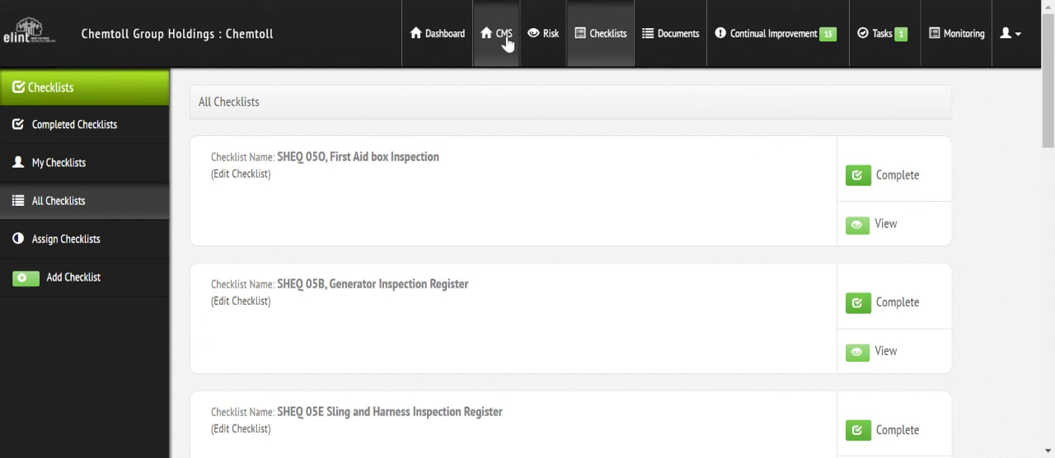
pyautogui.click(507, 43)
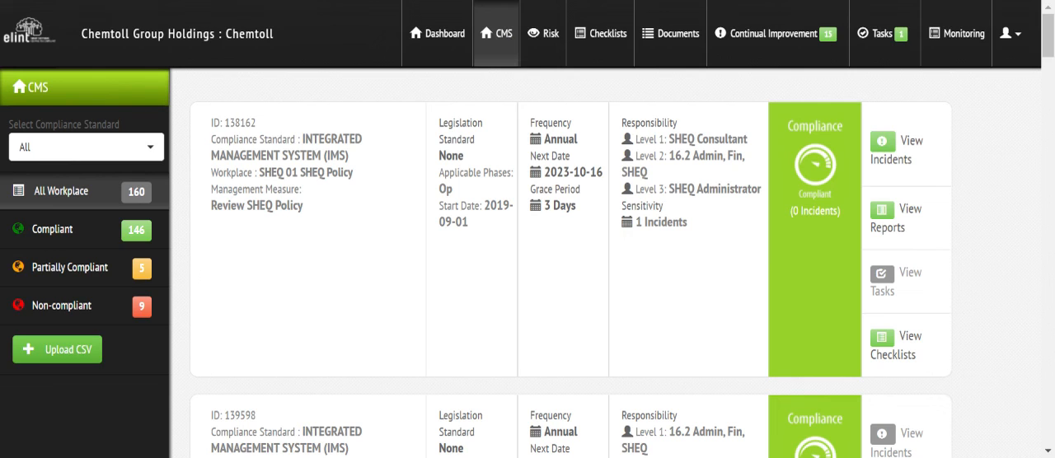
pyautogui.click(610, 47)
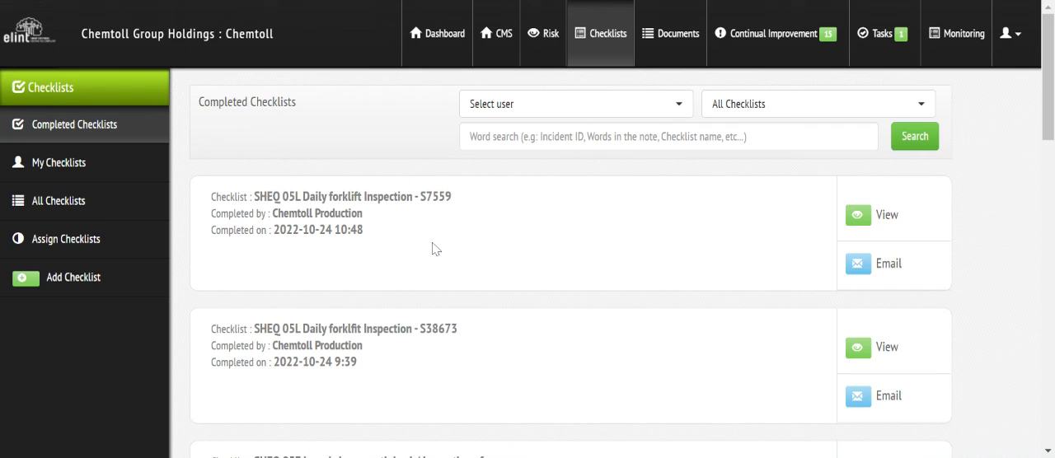
# Step: Filter the monitoring tasks to compliance standard OHSACT and workplace SHEQ 05 SHEQ Inspections
pyautogui.click(979, 37)
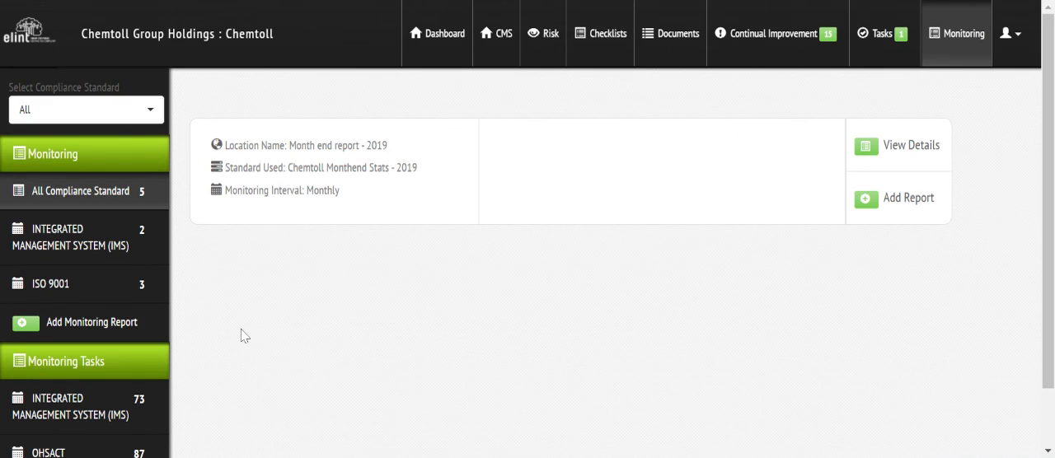
pyautogui.click(80, 115)
pyautogui.click(50, 247)
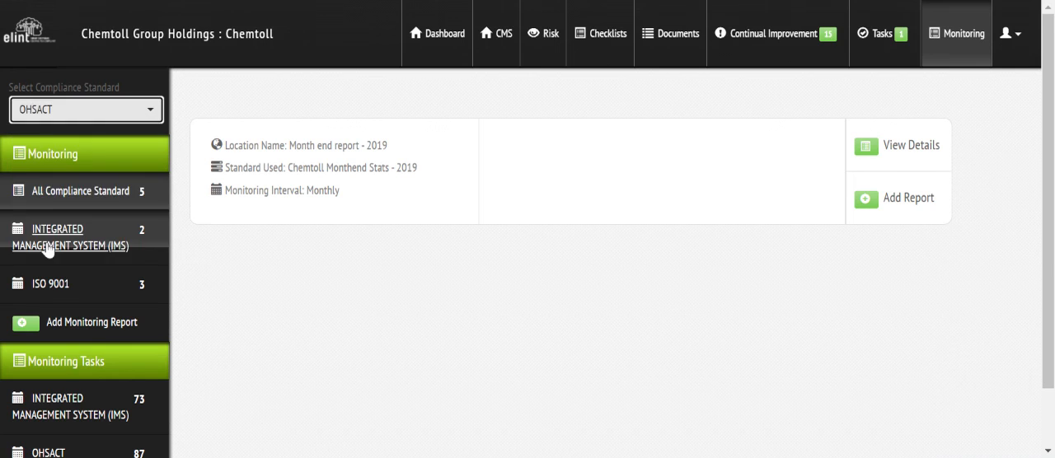
pyautogui.click(68, 140)
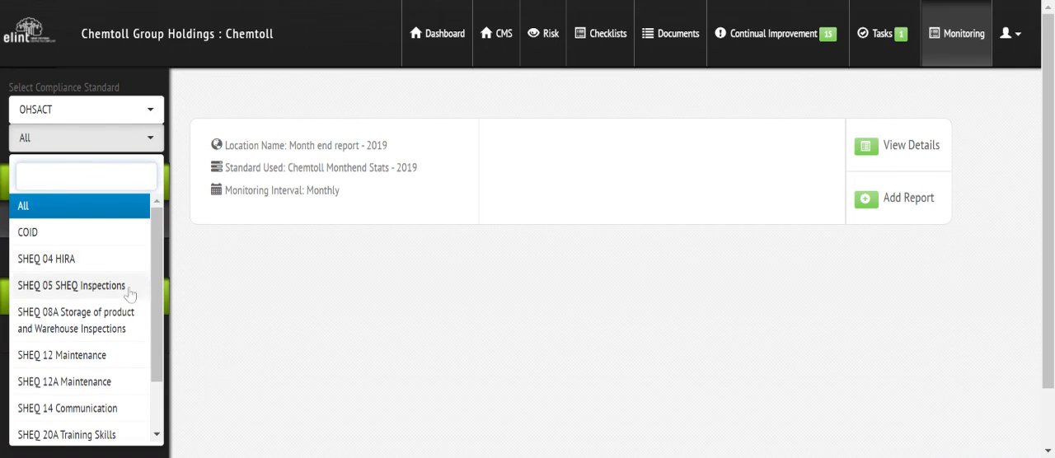
pyautogui.scroll(-2, 160, 330)
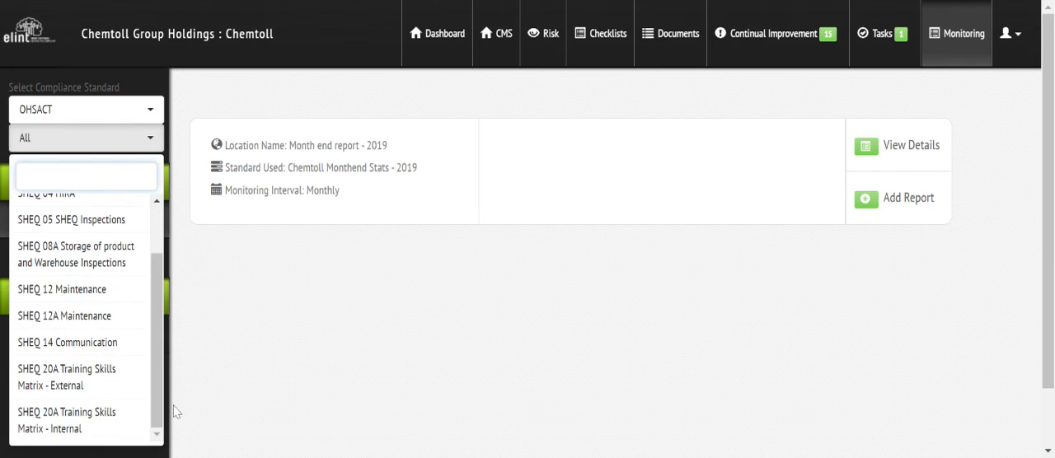
pyautogui.click(71, 220)
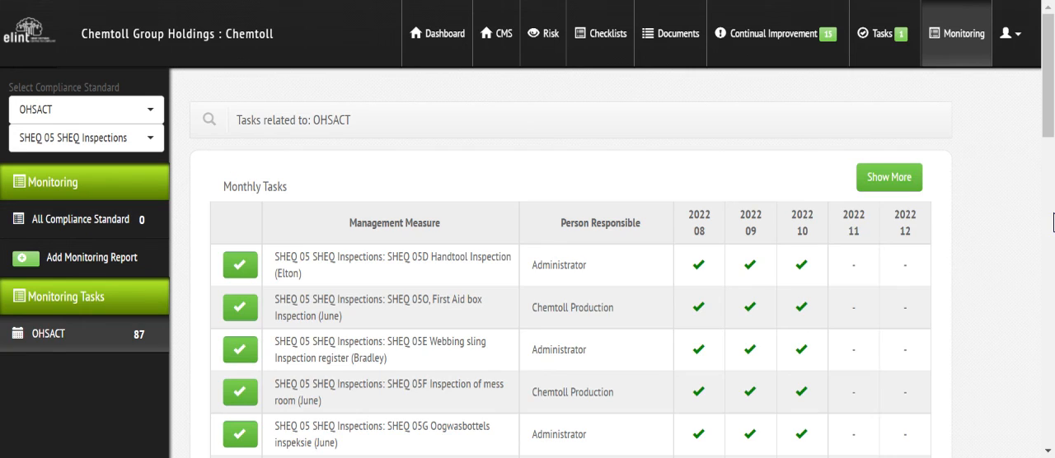
# Step: Find "SHEQ 05K - Housekeeping inspection" among the monthly monitoring tasks and open its record of completed tasks
pyautogui.scroll(-3, 1049, 165)
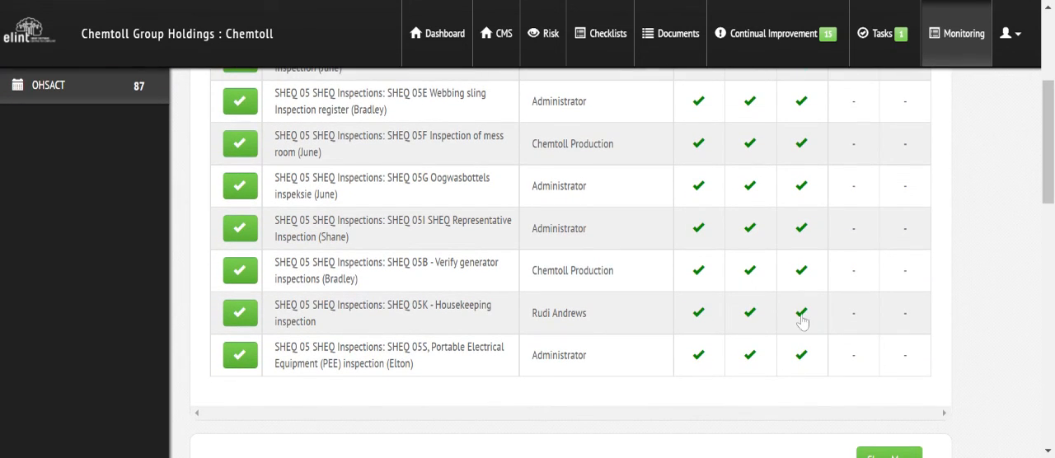
pyautogui.moveTo(804, 322)
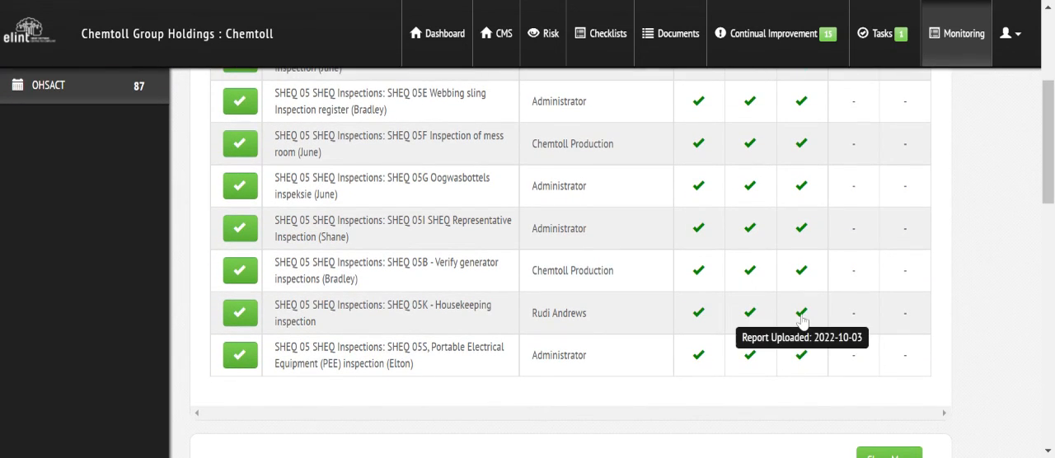
pyautogui.click(370, 312)
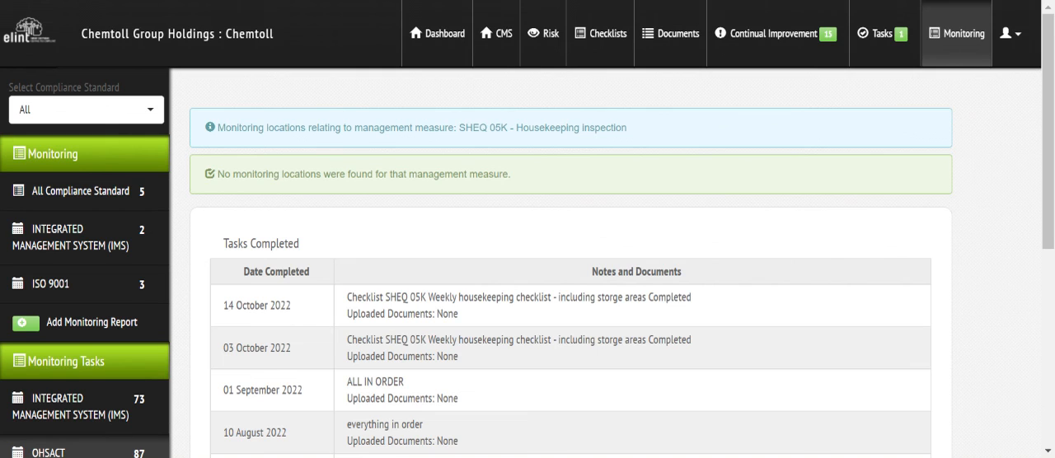
# Step: Review the controls and risk ratings of the Chemtoll - Decanting & refueling activity in the risk register
pyautogui.click(552, 34)
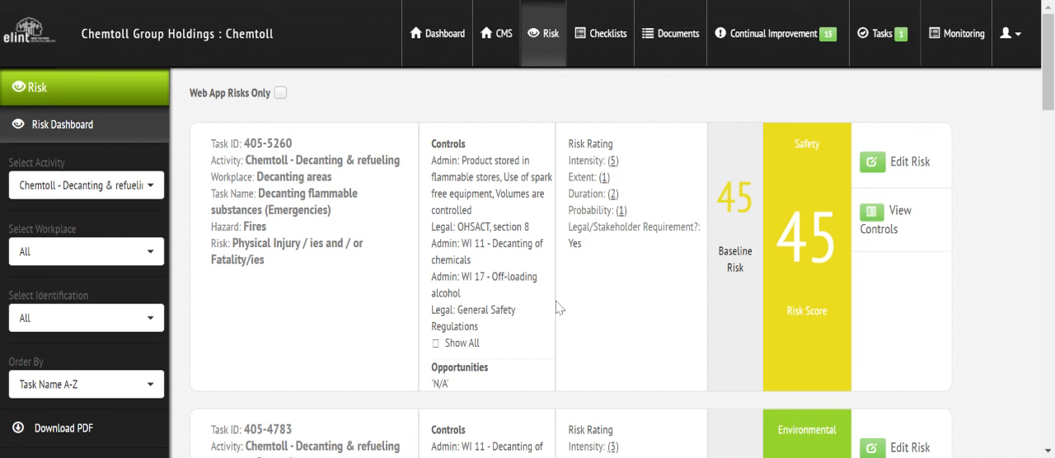
pyautogui.scroll(-3, 557, 308)
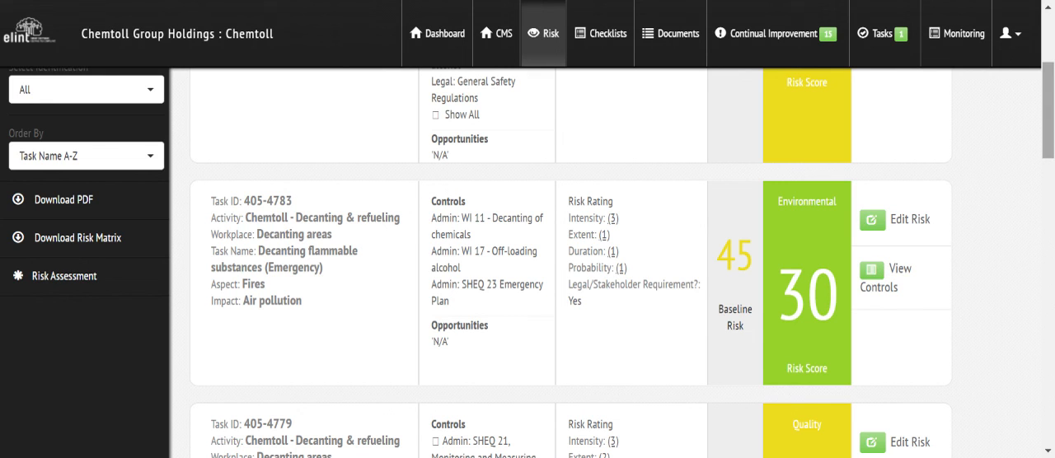
pyautogui.moveTo(1050, 148); pyautogui.dragTo(1049, 95)
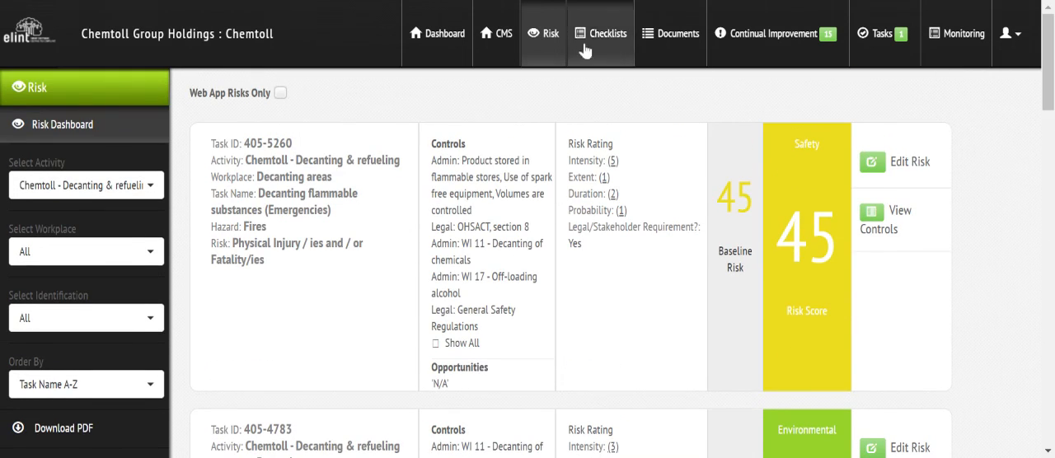
# Step: Filter the CMS management measures to compliance standard OHSACT and workplace SHEQ 14 Communication
pyautogui.click(505, 34)
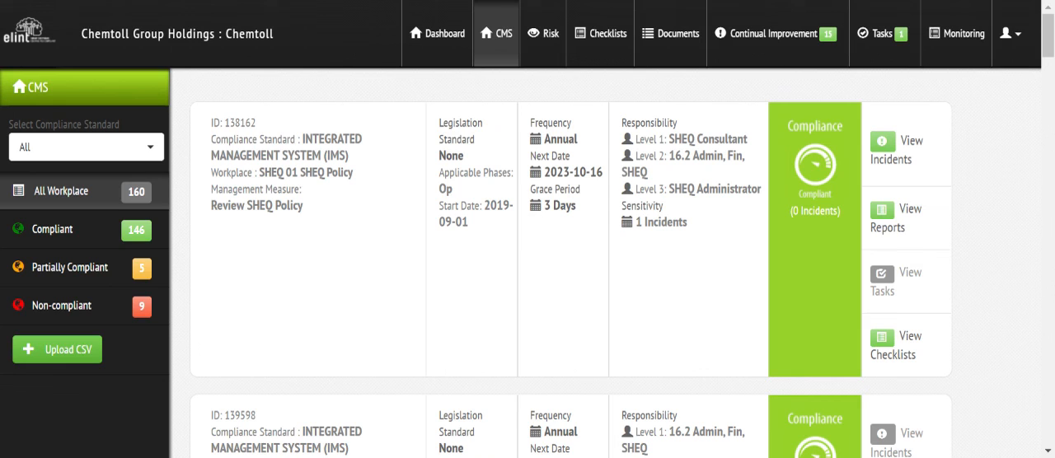
pyautogui.click(91, 147)
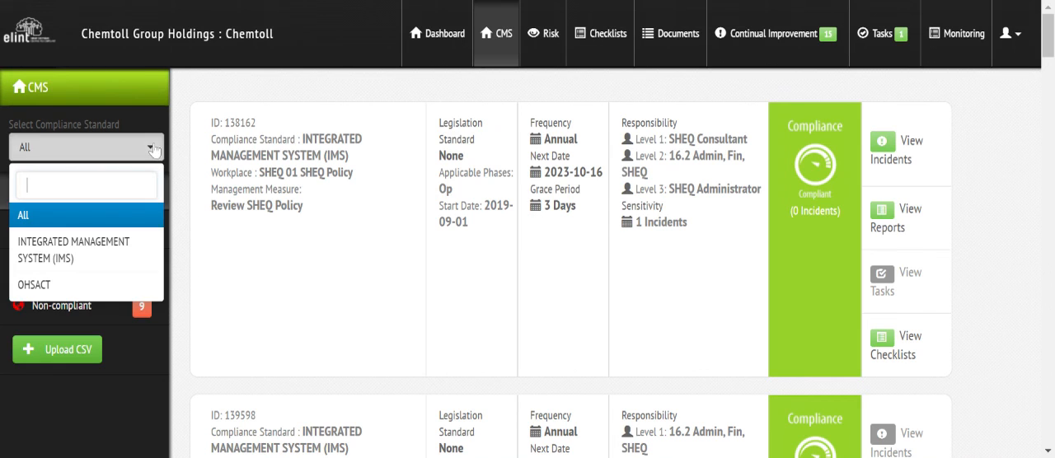
pyautogui.click(57, 281)
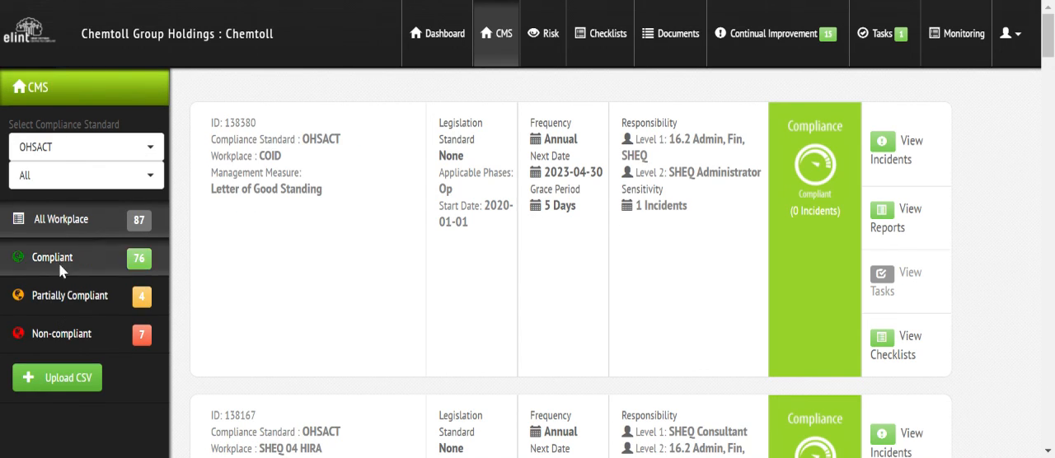
pyautogui.click(66, 183)
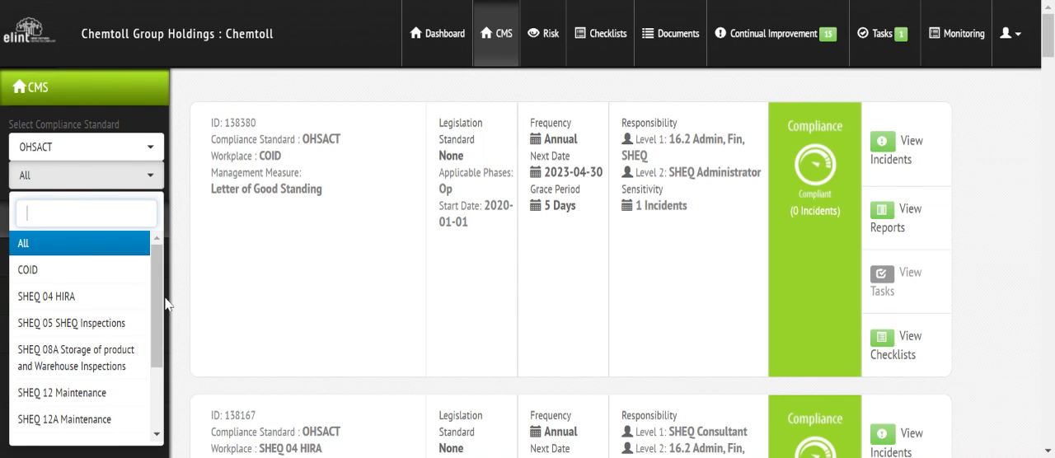
pyautogui.moveTo(156, 330); pyautogui.dragTo(156, 331)
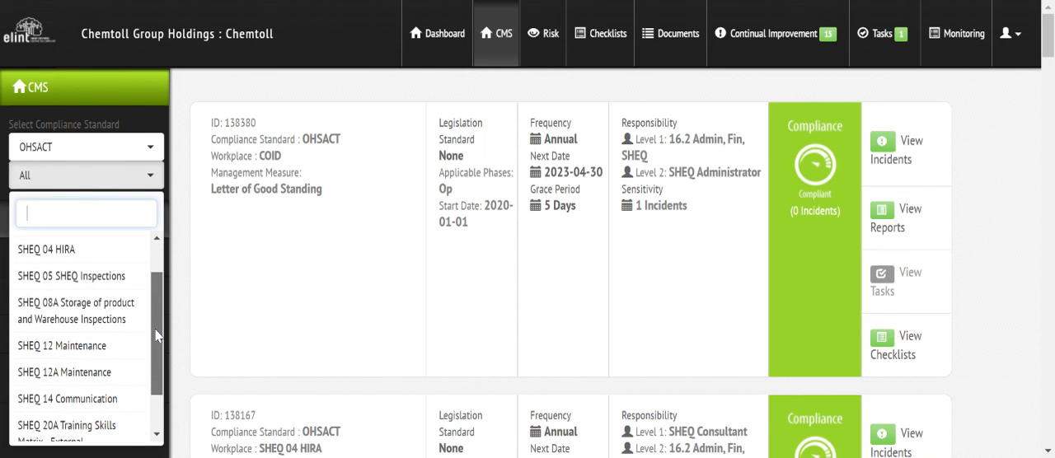
pyautogui.moveTo(156, 335); pyautogui.dragTo(157, 418)
pyautogui.click(101, 347)
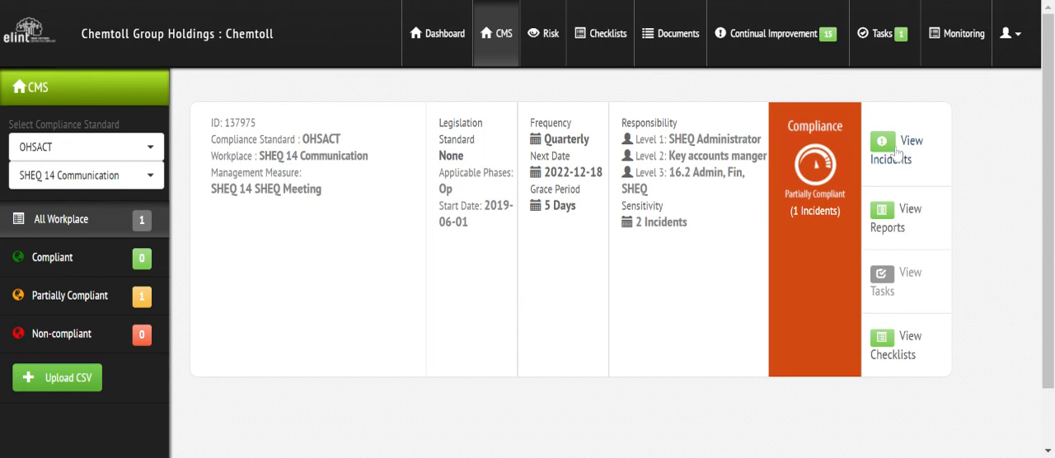
# Step: Start a new task and name it "SHEQ Meeting - 27 Oct 2022"
pyautogui.click(888, 47)
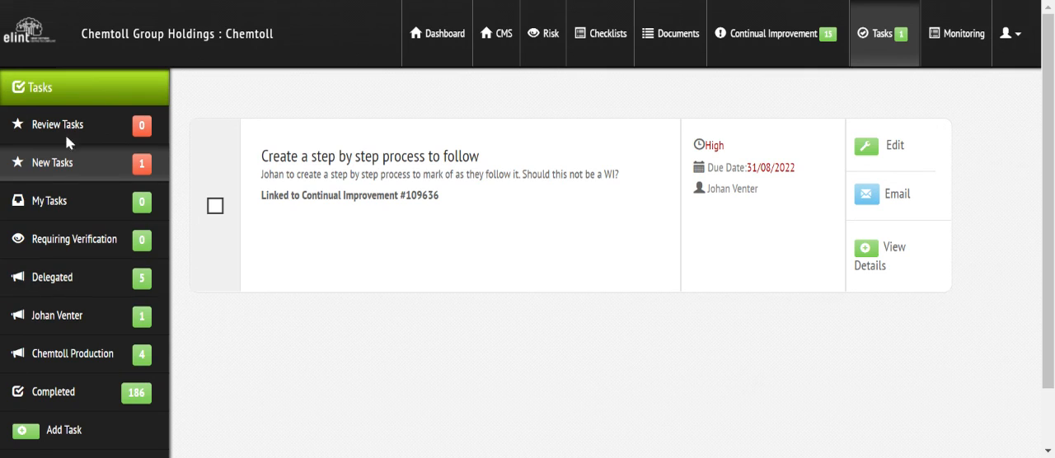
pyautogui.click(60, 441)
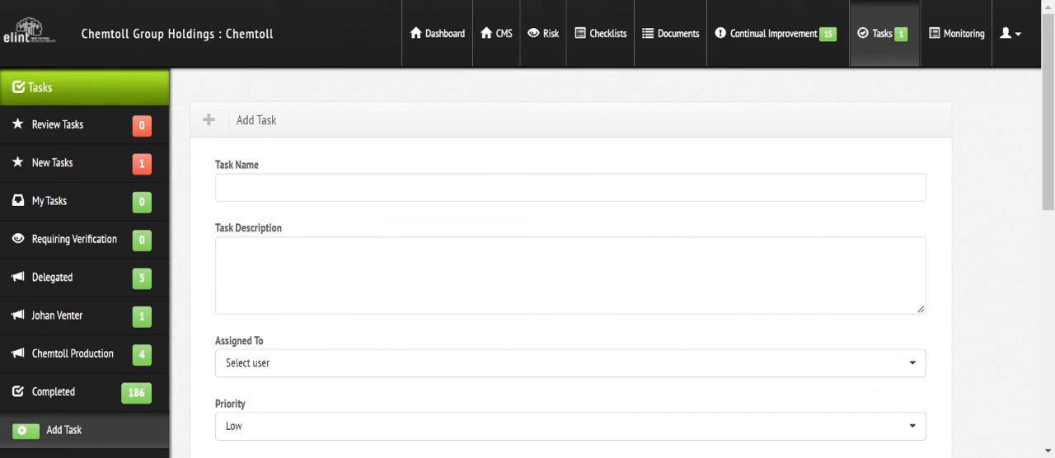
pyautogui.click(571, 188)
pyautogui.write('SHEQ')
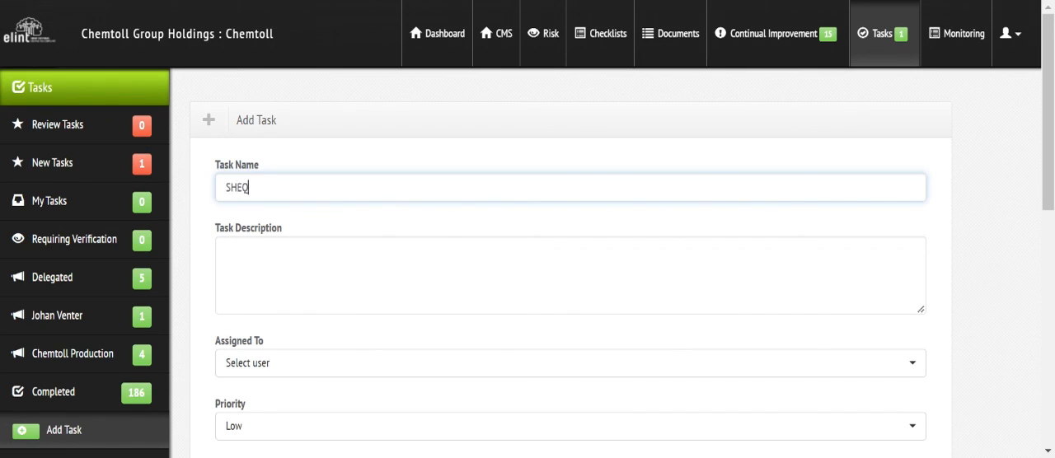
pyautogui.write(' Meeting - 27 Oct 2022')
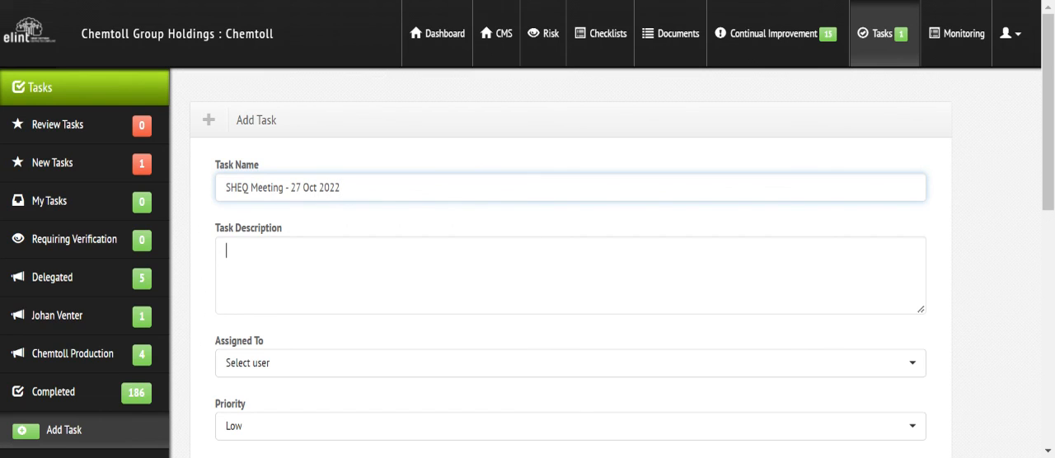
pyautogui.press('Tab')
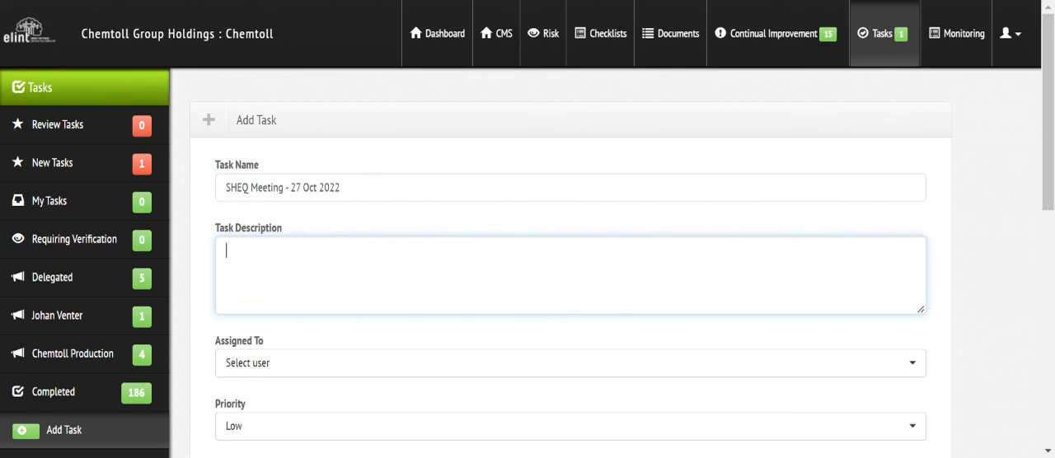
# Step: Describe the task as "Ergonomic survey - implement mats" and assign it to Chemtoll Production
pyautogui.write('Ergonomic survey')
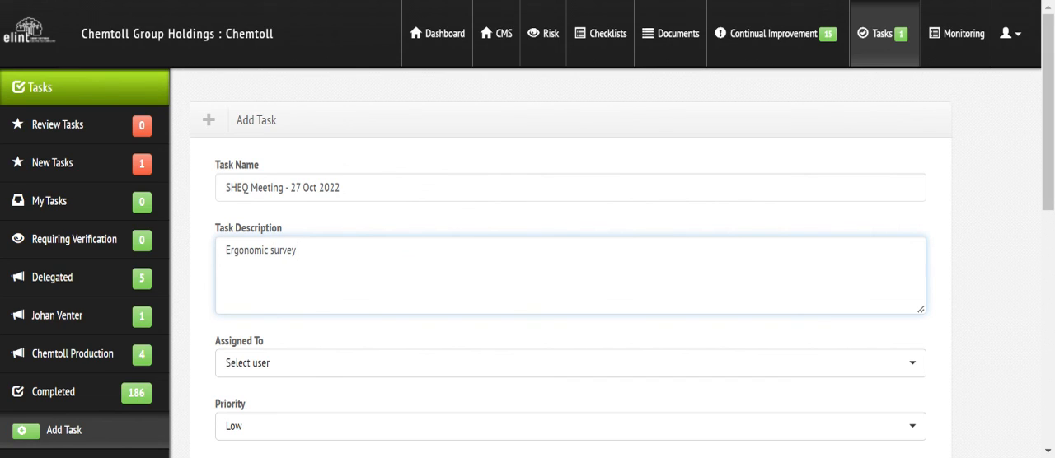
pyautogui.write(' - implement mats')
pyautogui.click(336, 368)
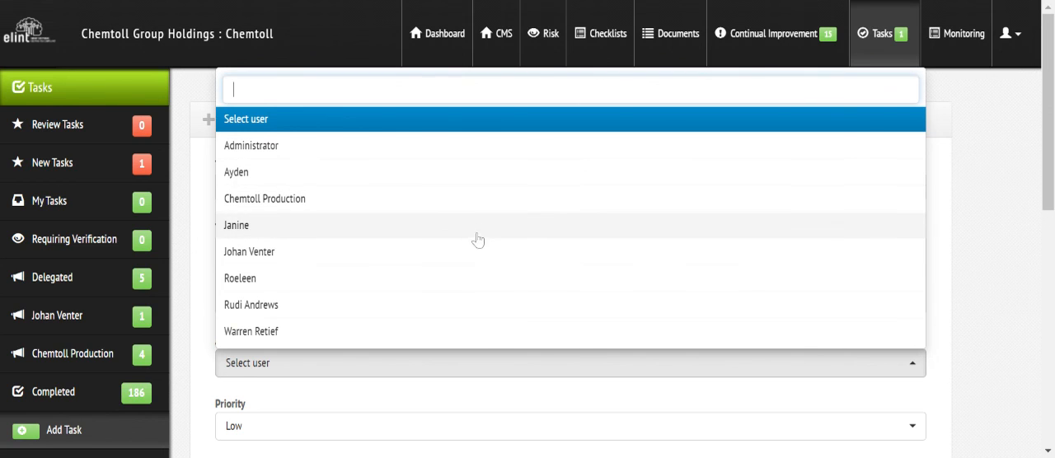
pyautogui.click(488, 207)
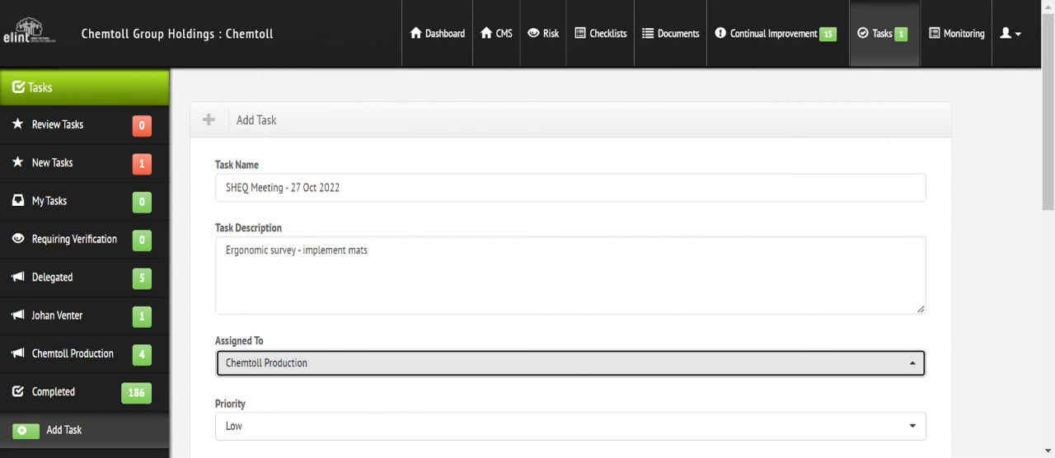
# Step: Set the task's priority to High and its type to SHEQ Meeting
pyautogui.moveTo(1049, 149); pyautogui.dragTo(1051, 216)
pyautogui.scroll(-2, 288, 215)
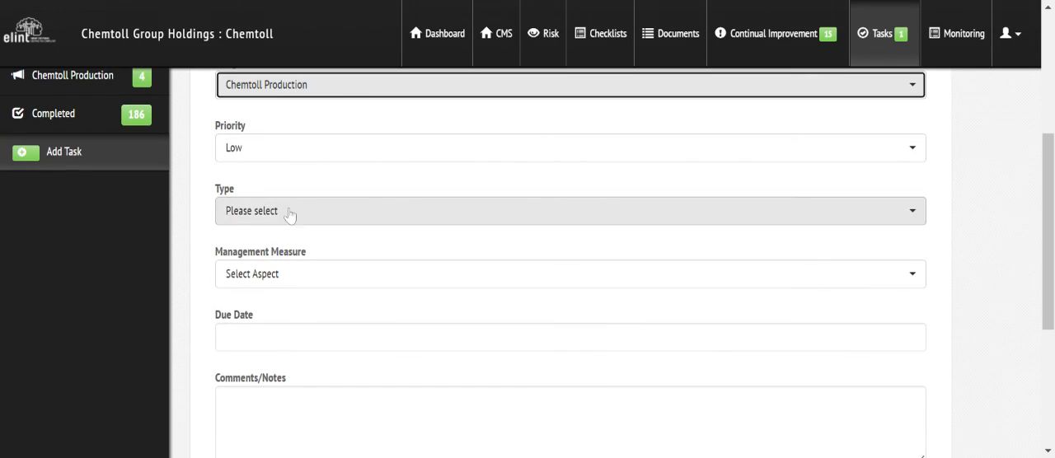
pyautogui.click(244, 149)
pyautogui.click(240, 296)
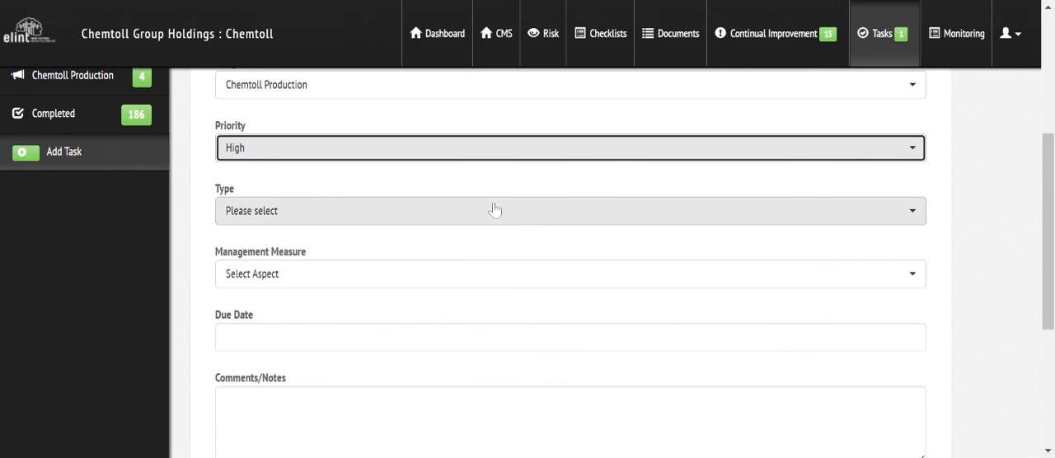
pyautogui.click(258, 211)
pyautogui.scroll(-5, 921, 366)
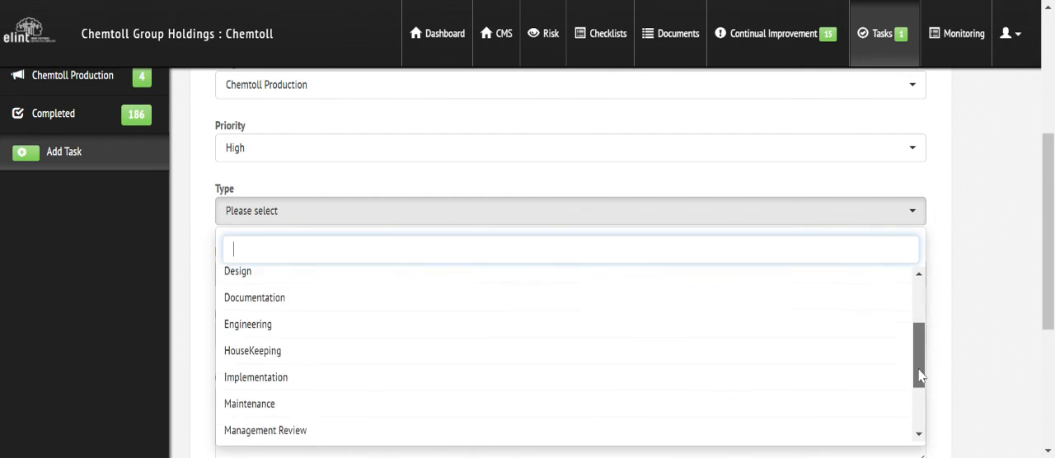
pyautogui.click(371, 412)
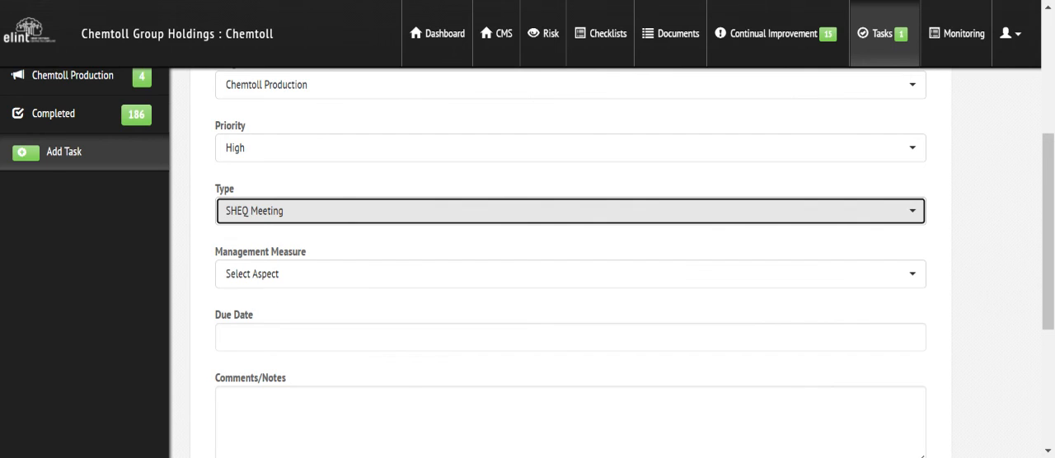
# Step: Set the task's due date to 2022-10-29 and rename the task "Management Review Meeting - 27 Oct 2022"
pyautogui.click(412, 337)
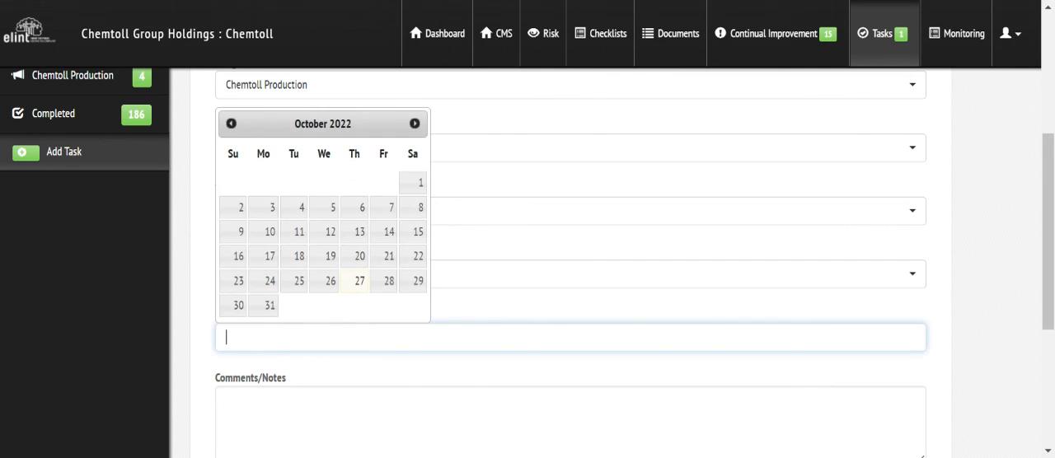
pyautogui.click(419, 299)
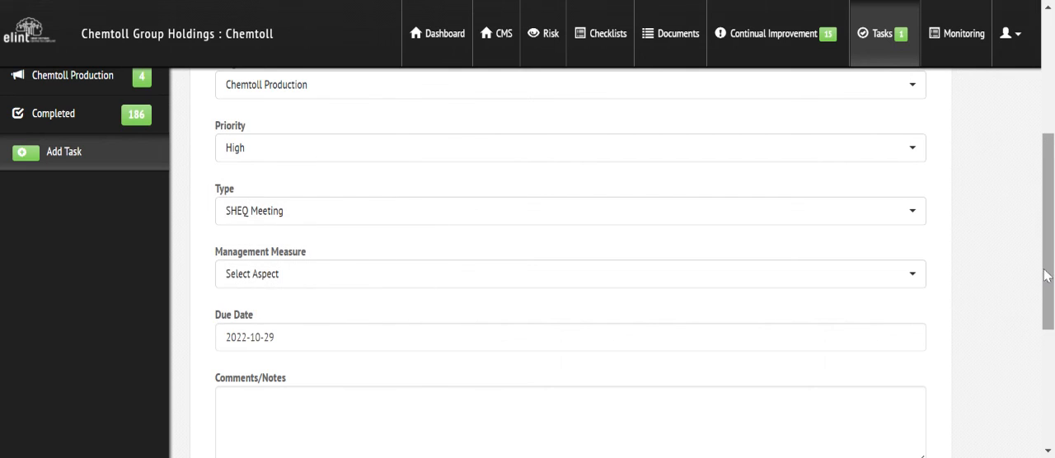
pyautogui.moveTo(1047, 271); pyautogui.dragTo(1048, 151)
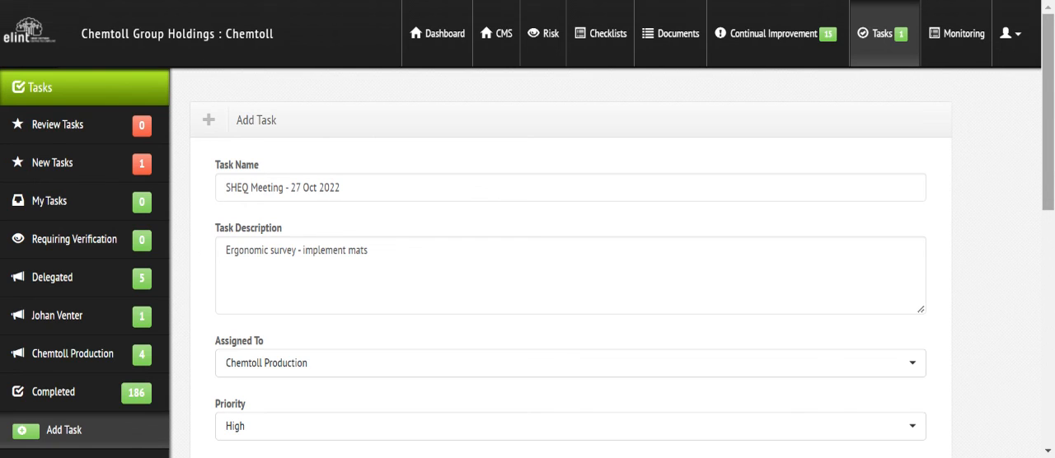
pyautogui.scroll(-1, 452, 210)
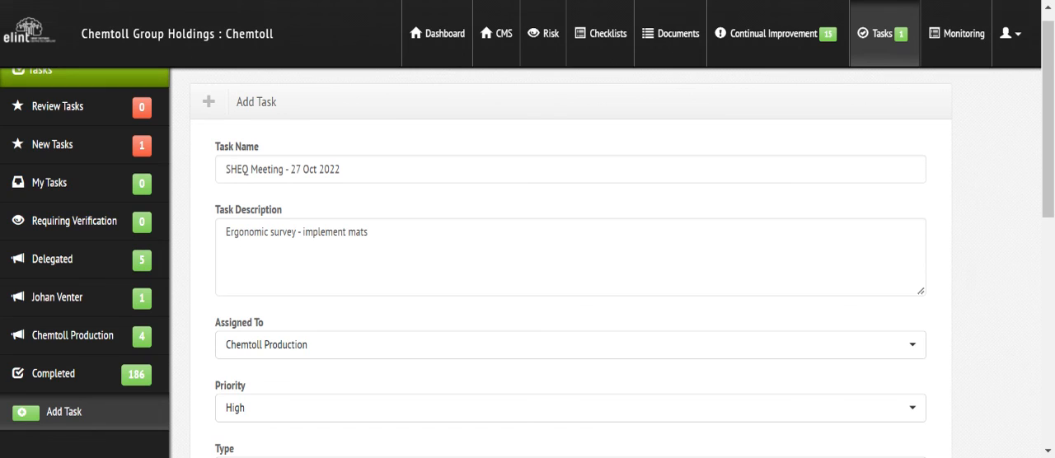
pyautogui.moveTo(248, 169); pyautogui.dragTo(226, 169)
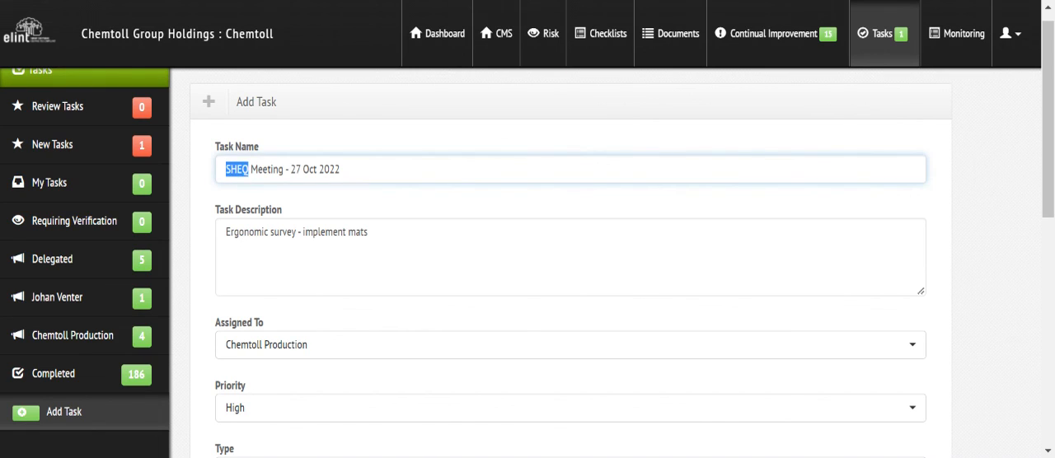
pyautogui.write('Management')
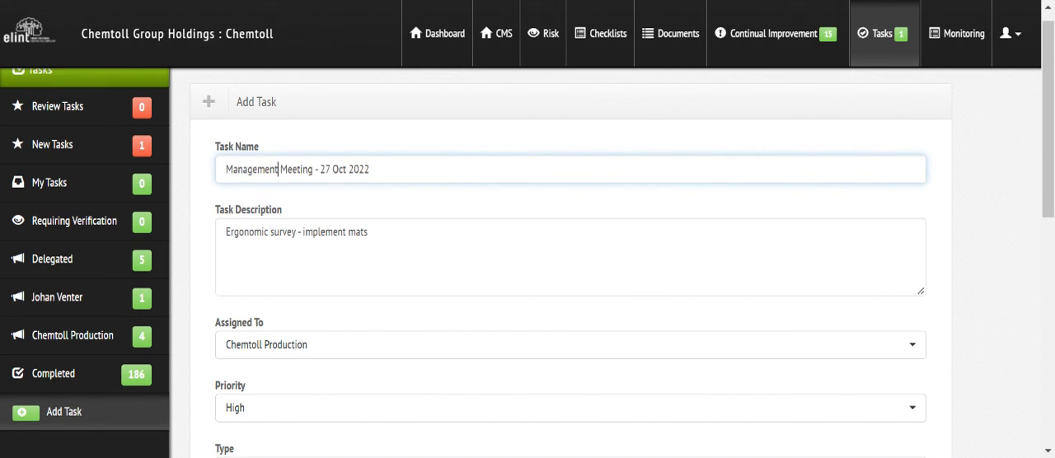
pyautogui.write(' Review')
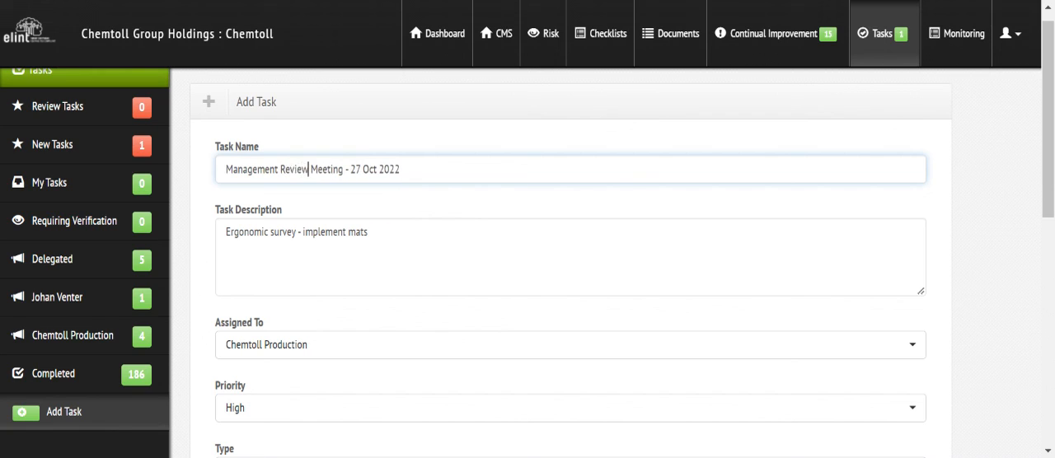
# Step: Change the task description to "Need for Ergonomic risk assessment"
pyautogui.moveTo(369, 232); pyautogui.dragTo(299, 233)
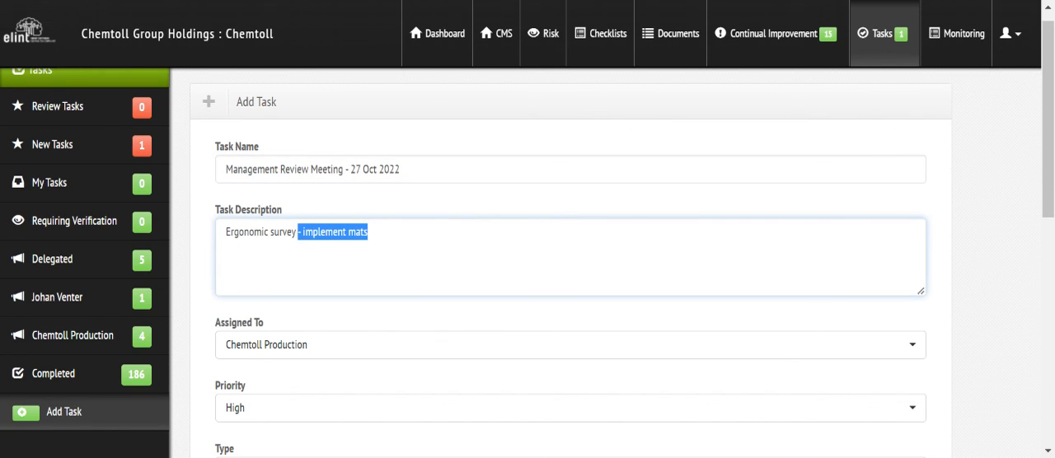
pyautogui.press('BackSpace')
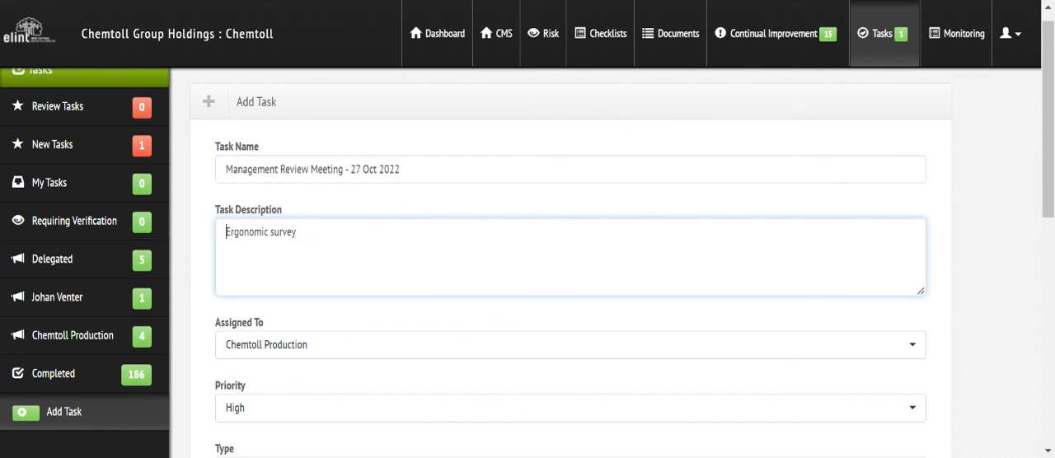
pyautogui.write('Need fo')
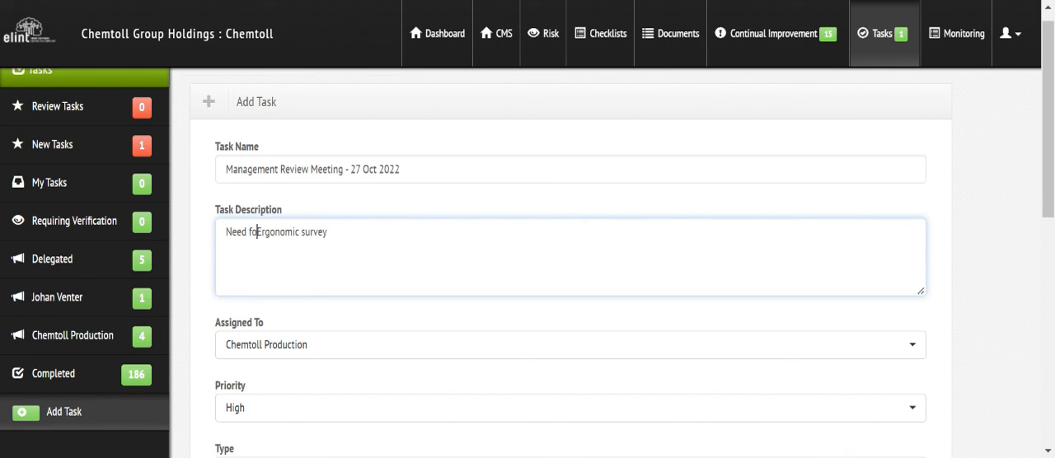
pyautogui.write('r')
pyautogui.click(334, 233)
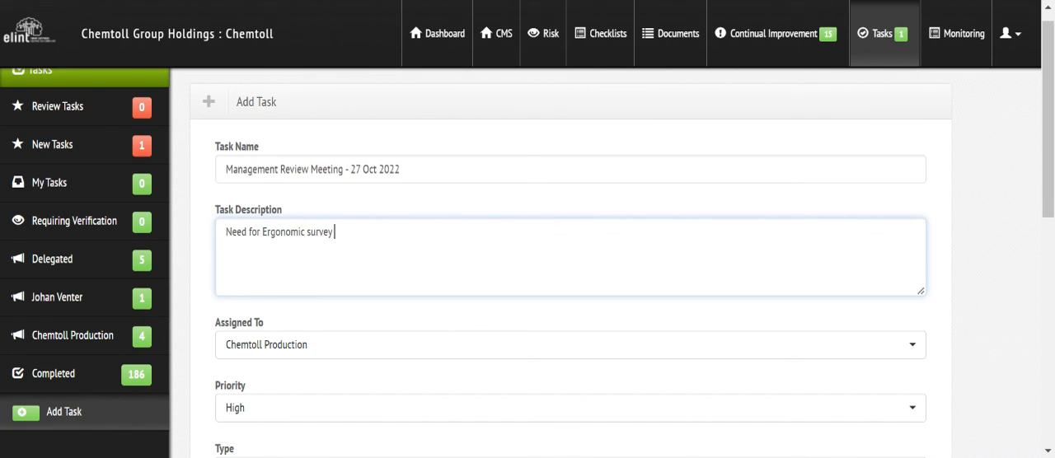
pyautogui.press('BackSpace')
pyautogui.press('BackSpace')
pyautogui.press('BackSpace')
pyautogui.press('BackSpace')
pyautogui.press('BackSpace')
pyautogui.press('BackSpace')
pyautogui.write('risk assessment')
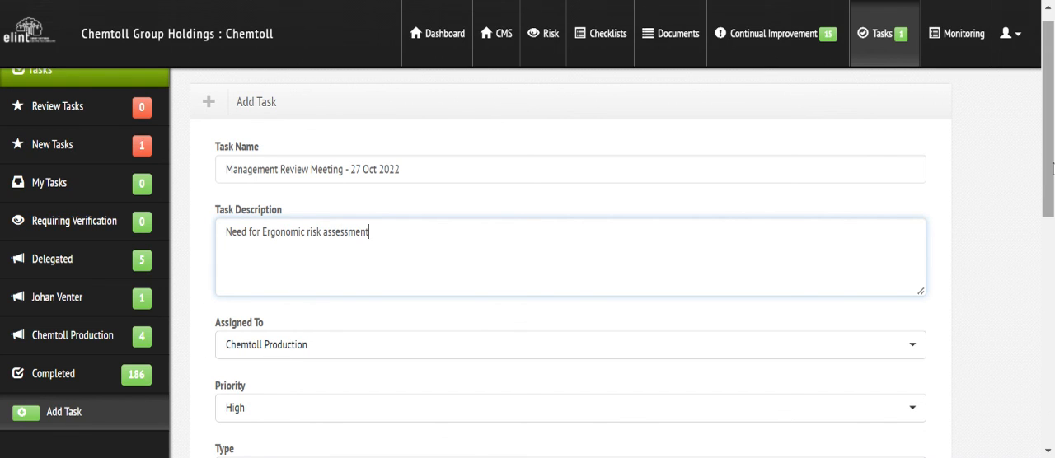
# Step: Change the new task's type to Management Review
pyautogui.scroll(-3, 319, 295)
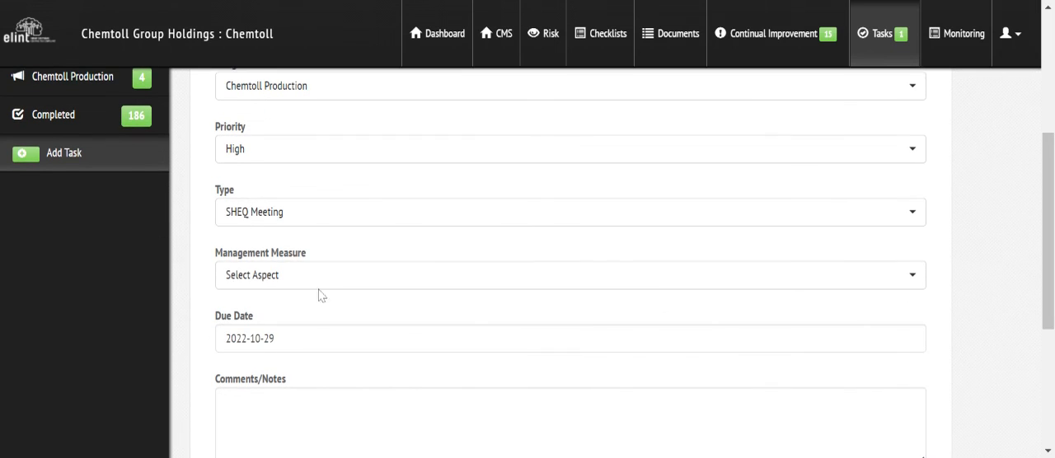
pyautogui.click(315, 219)
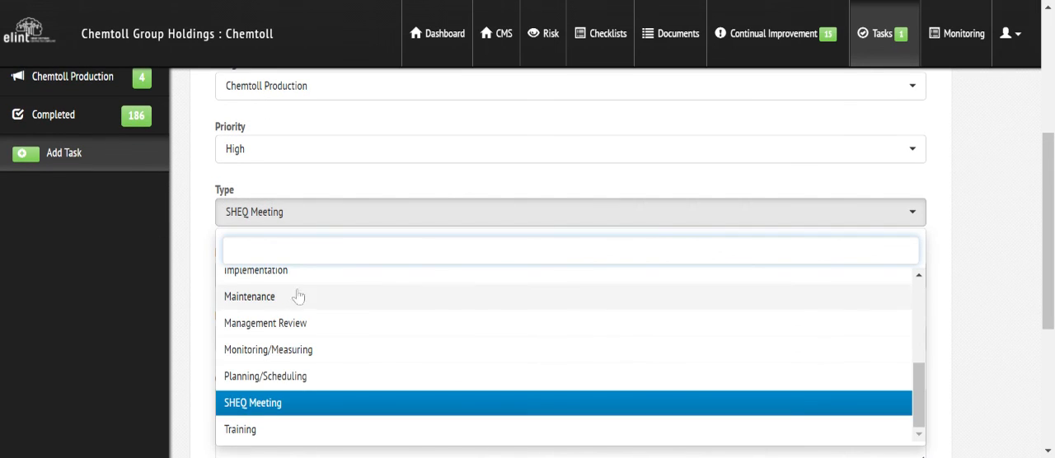
pyautogui.click(289, 323)
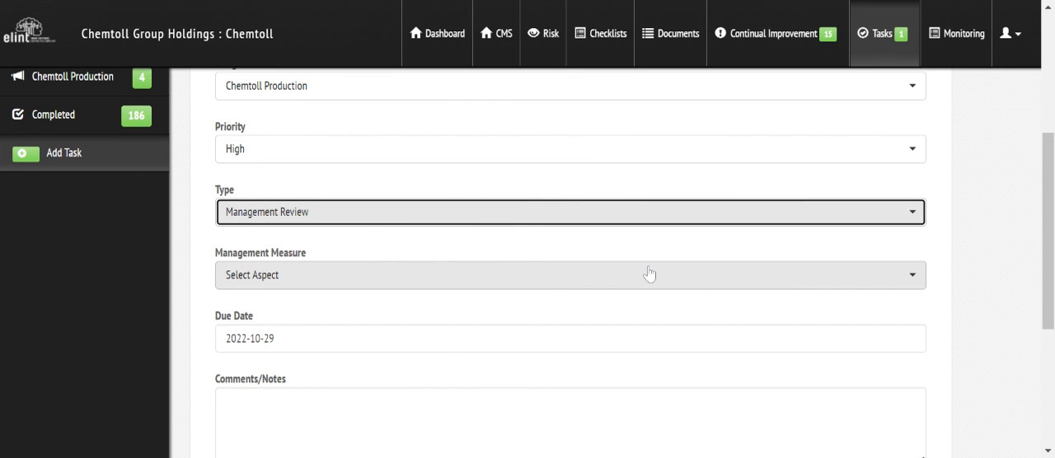
pyautogui.click(629, 213)
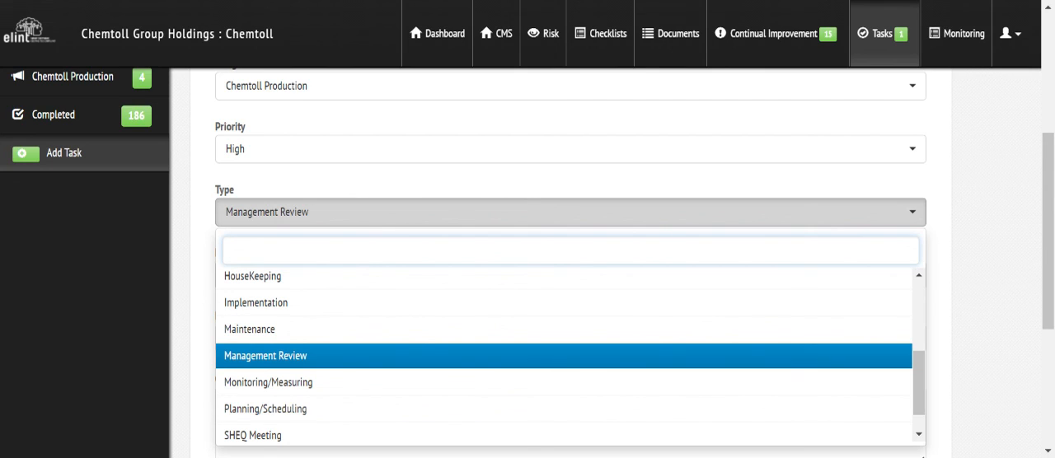
pyautogui.click(632, 184)
pyautogui.moveTo(1053, 151); pyautogui.dragTo(1053, 23)
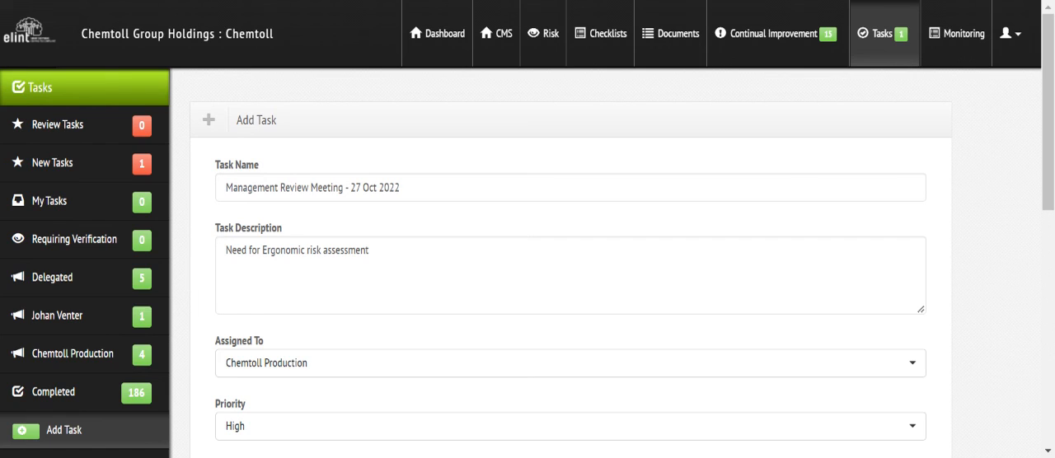
# Step: Search the dashboards for "chemtoll" and open the Chemtoll trend analysis dashboard
pyautogui.click(445, 37)
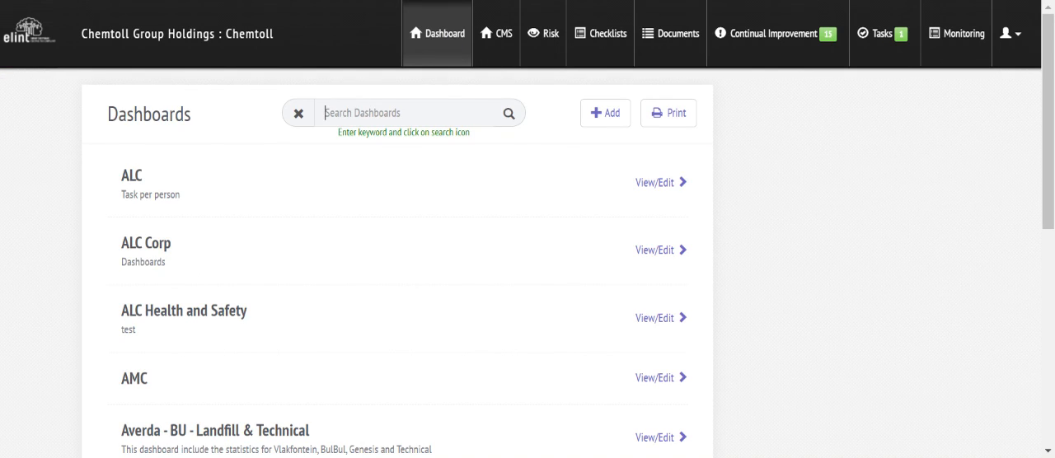
pyautogui.write('chemtoll')
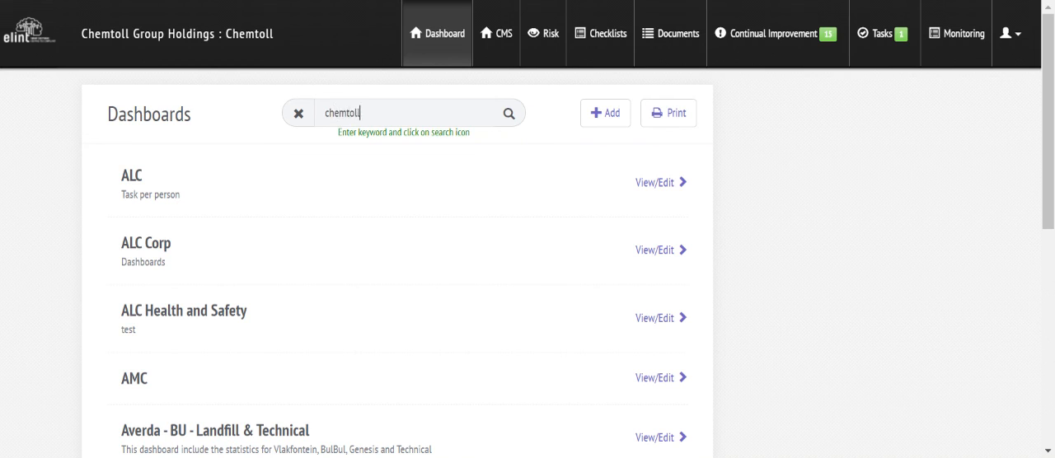
pyautogui.press('Return')
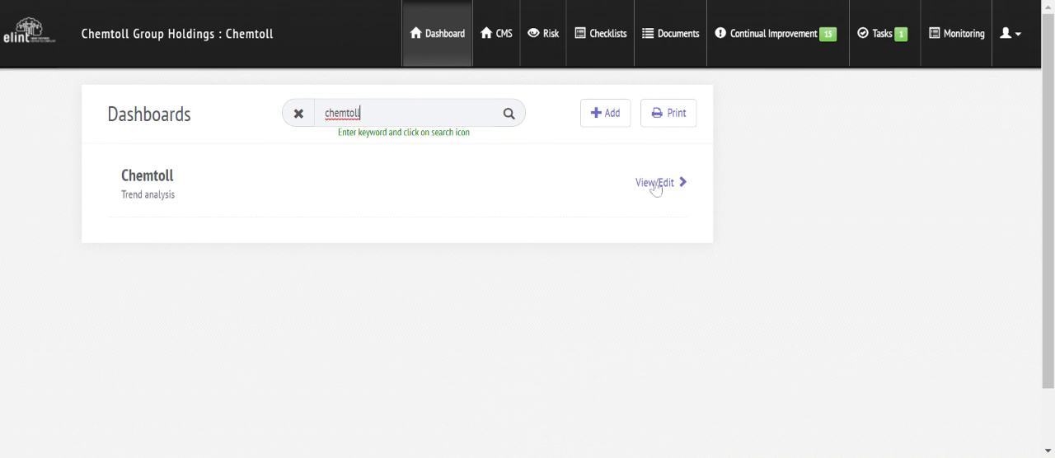
pyautogui.click(656, 183)
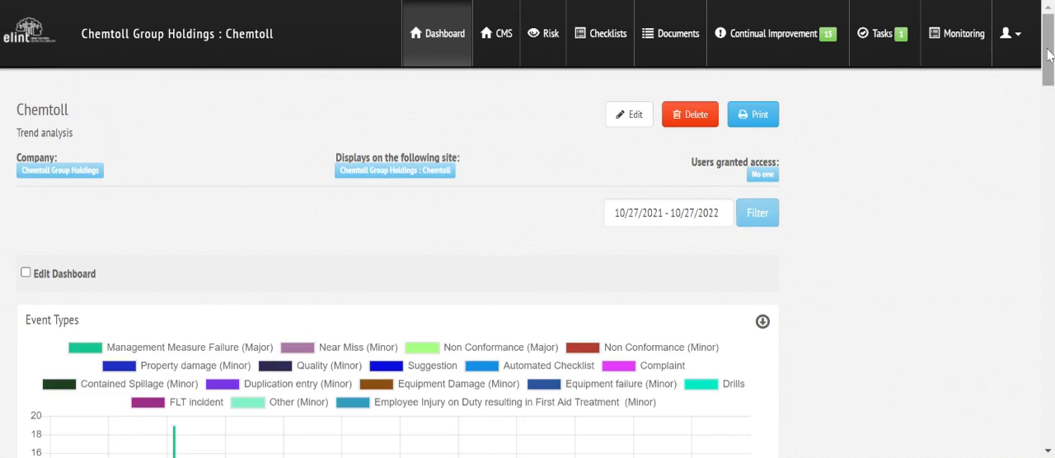
# Step: Examine the tasks per person in the Management Review Actions chart and try the chart's download option
pyautogui.scroll(-10, 396, 263)
pyautogui.scroll(-10, 395, 263)
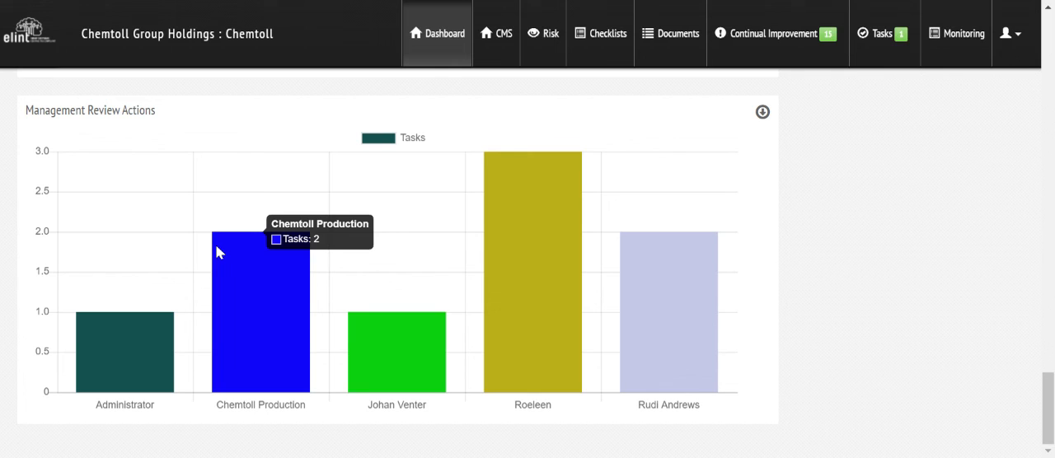
pyautogui.click(762, 112)
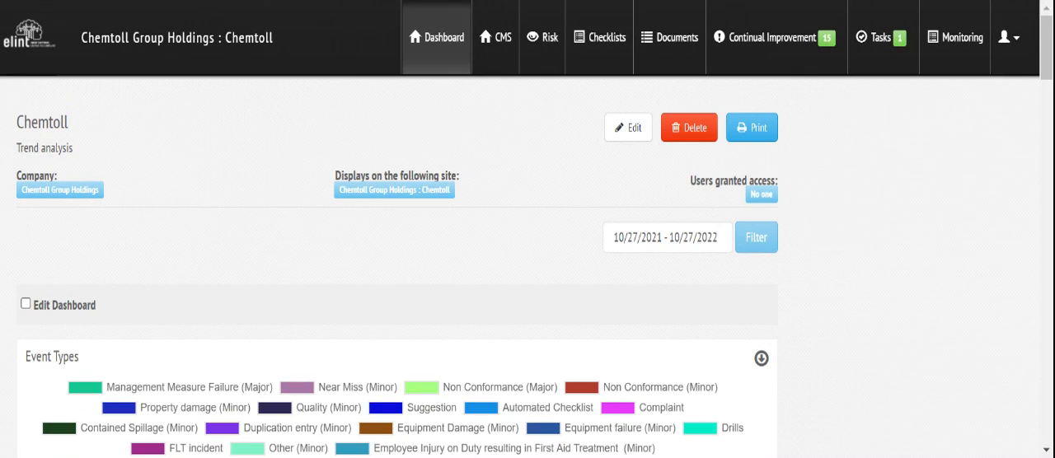
pyautogui.moveTo(1047, 47); pyautogui.dragTo(1047, 411)
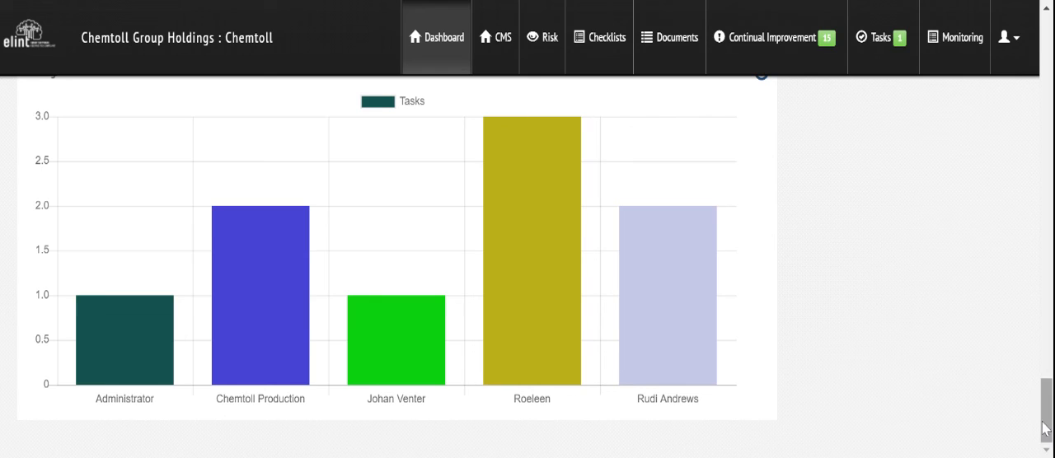
pyautogui.moveTo(1043, 422); pyautogui.dragTo(1043, 422)
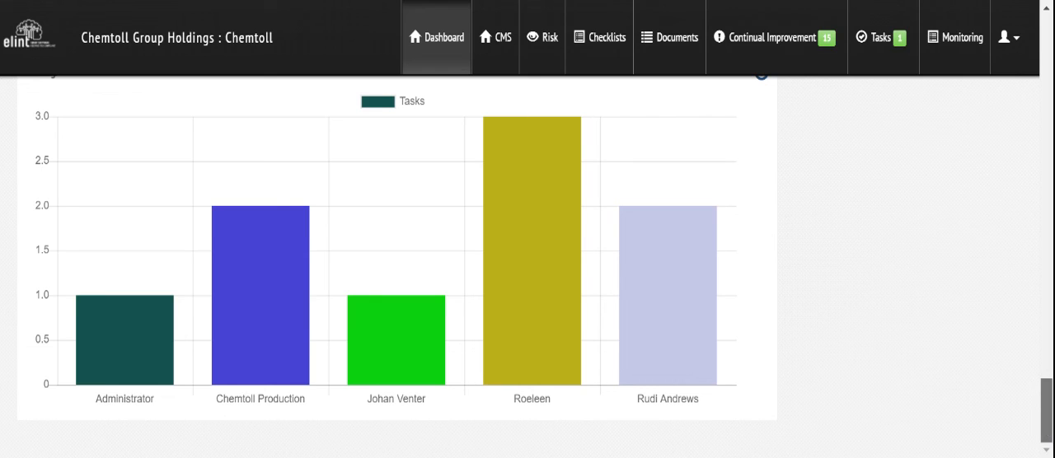
pyautogui.moveTo(1045, 428)
pyautogui.mouseDown()
pyautogui.moveTo(1045, 397)
pyautogui.moveTo(1046, 422)
pyautogui.mouseUp()
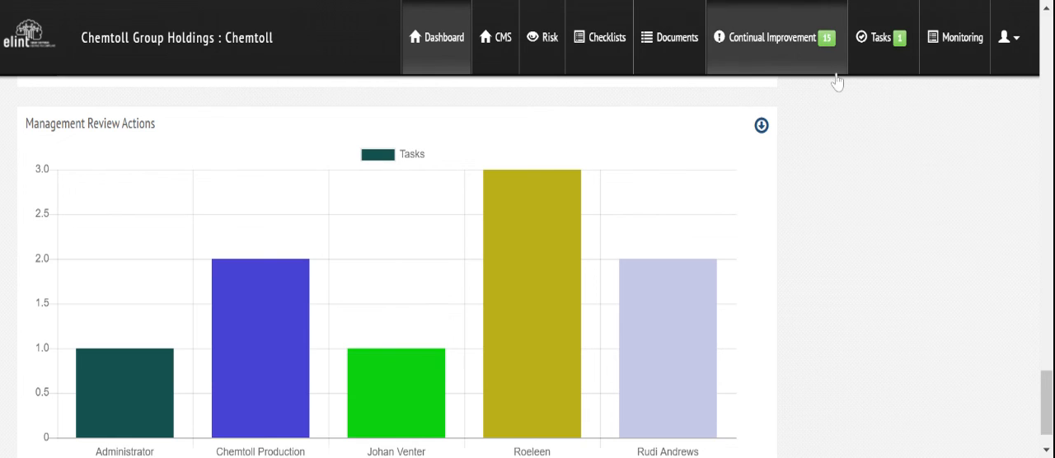
# Step: Open the continual improvement incidents, and filter the CMS management measures to INTEGRATED MANAGEMENT SYSTEM (IMS), workplace SHEQ 02 SHEQ Plan
pyautogui.click(784, 52)
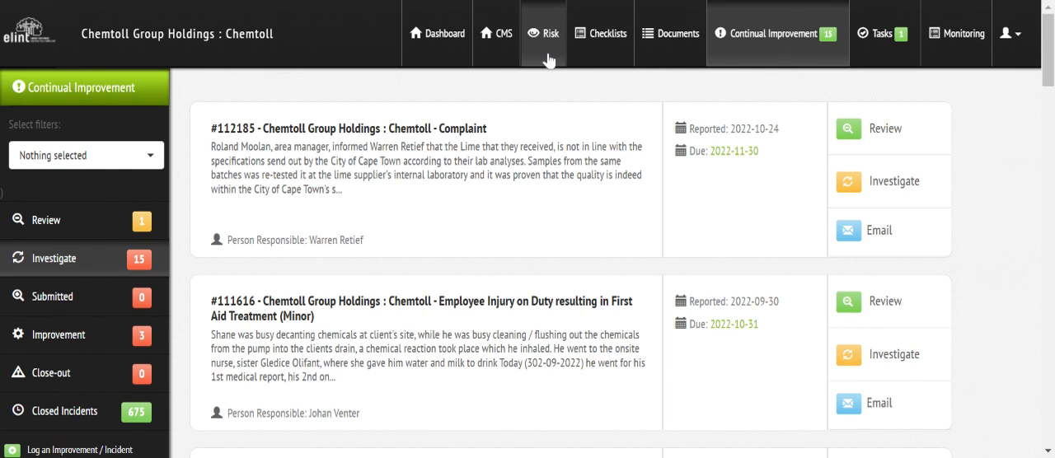
pyautogui.click(501, 41)
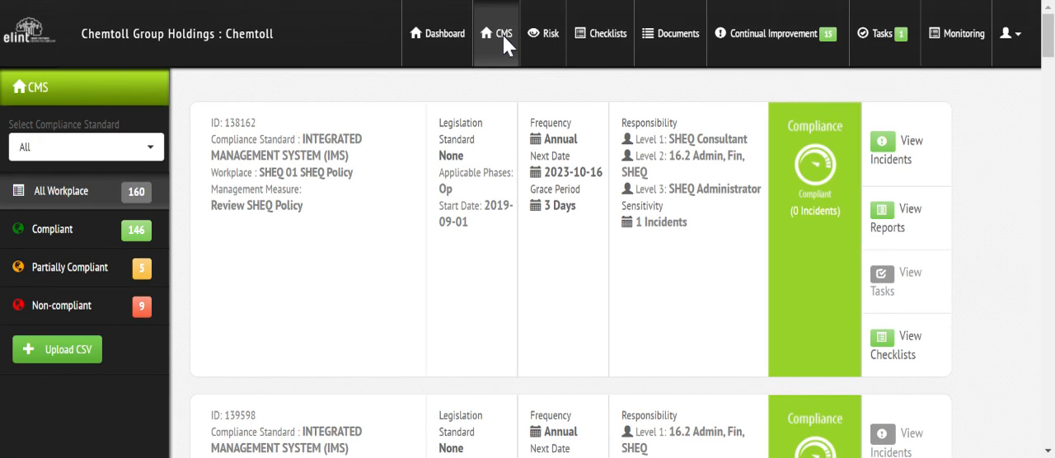
pyautogui.click(100, 153)
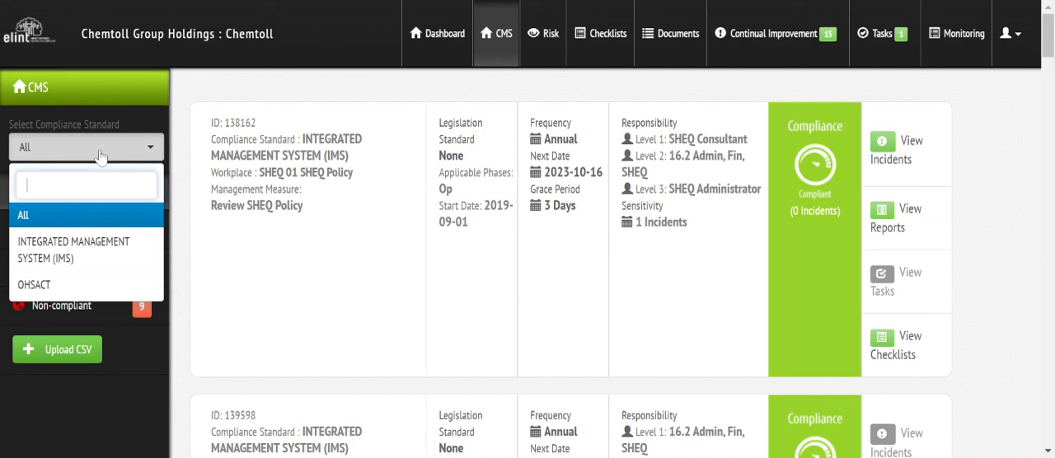
pyautogui.click(103, 249)
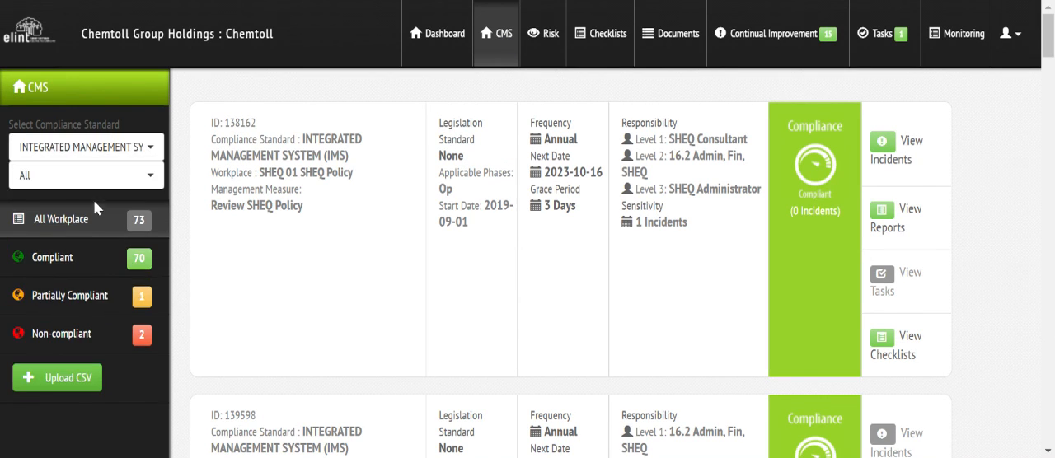
pyautogui.click(90, 176)
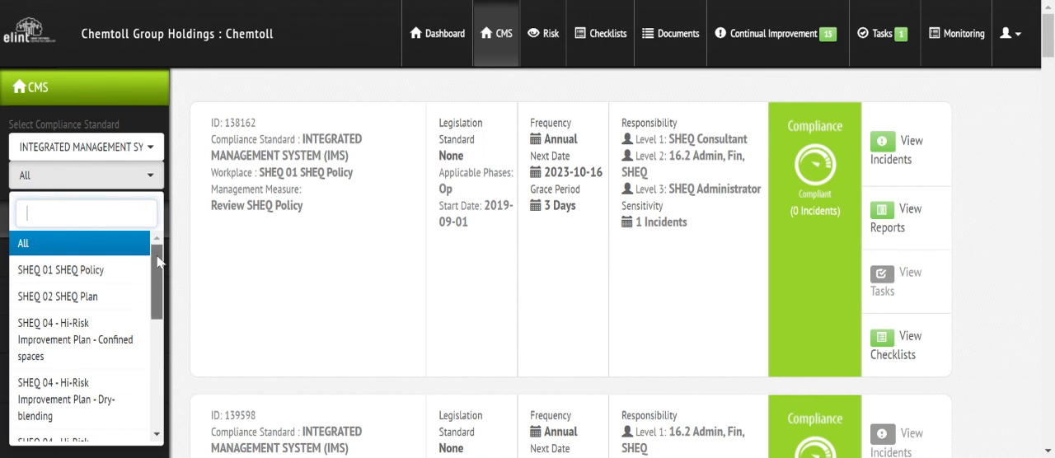
pyautogui.moveTo(158, 261); pyautogui.dragTo(164, 241)
pyautogui.click(49, 296)
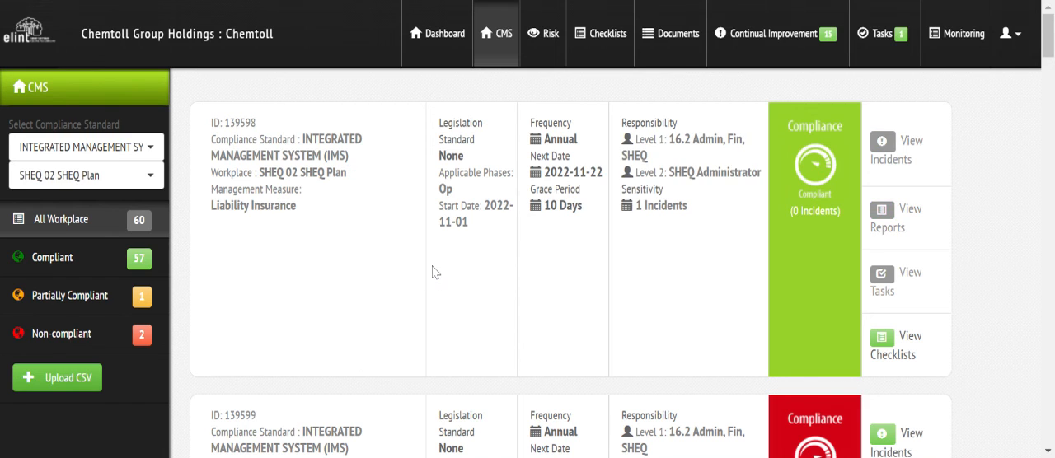
pyautogui.moveTo(1049, 36); pyautogui.dragTo(1048, 312)
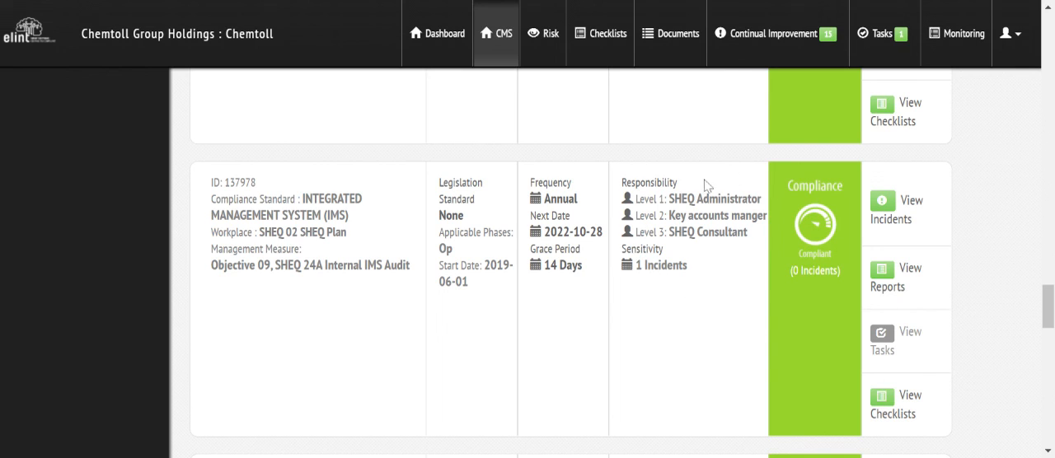
# Step: Open the full list of checklists and go to its fourth page
pyautogui.click(612, 46)
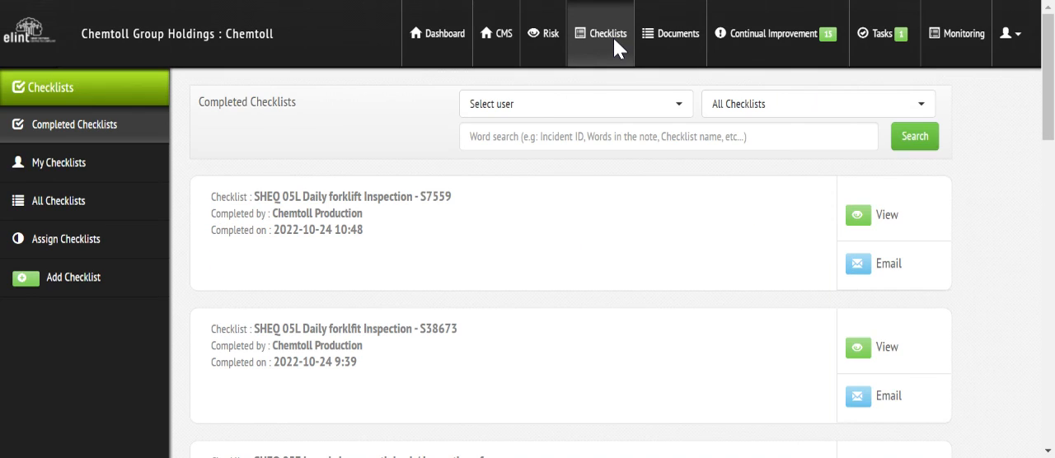
pyautogui.click(76, 209)
pyautogui.scroll(-10, 1051, 107)
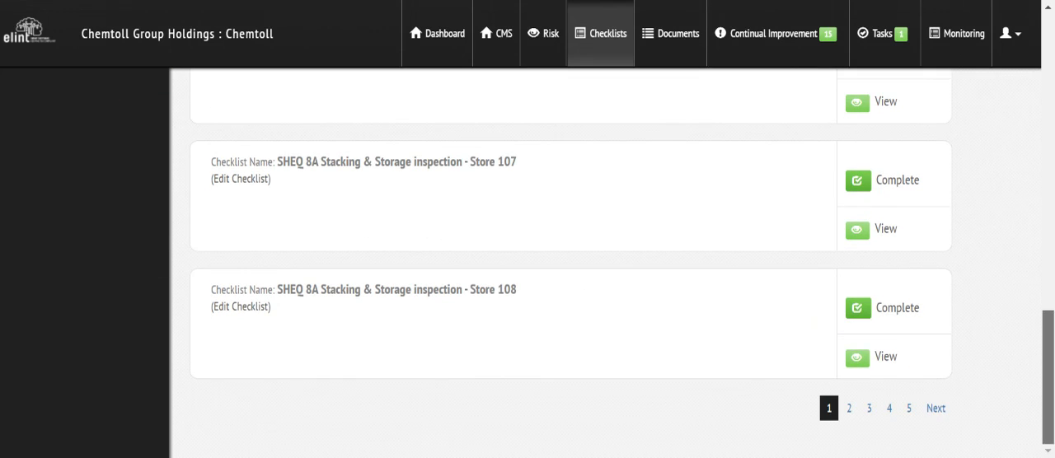
pyautogui.click(890, 416)
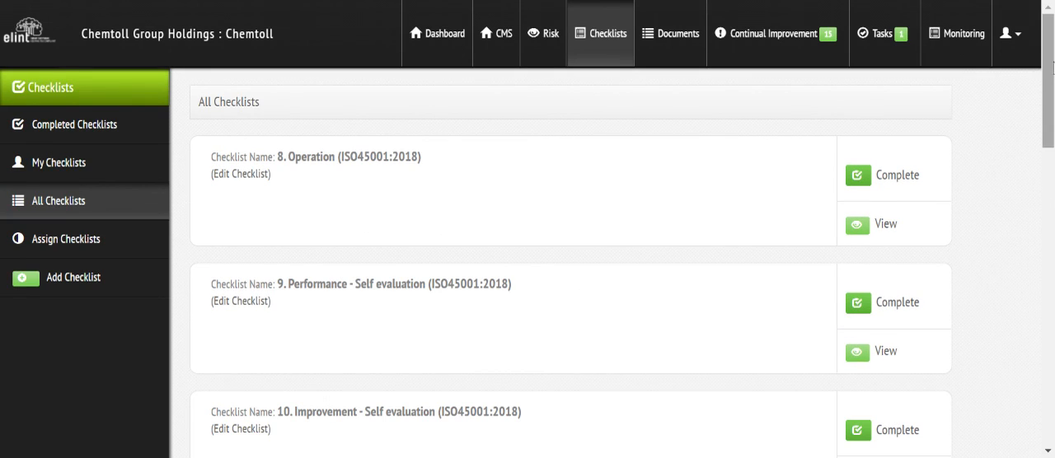
# Step: Look through the ISO45001:2018 and ISO9001:2015 self-evaluation checklists on page 4 and the preceding page of the checklist list
pyautogui.scroll(-3, 1053, 67)
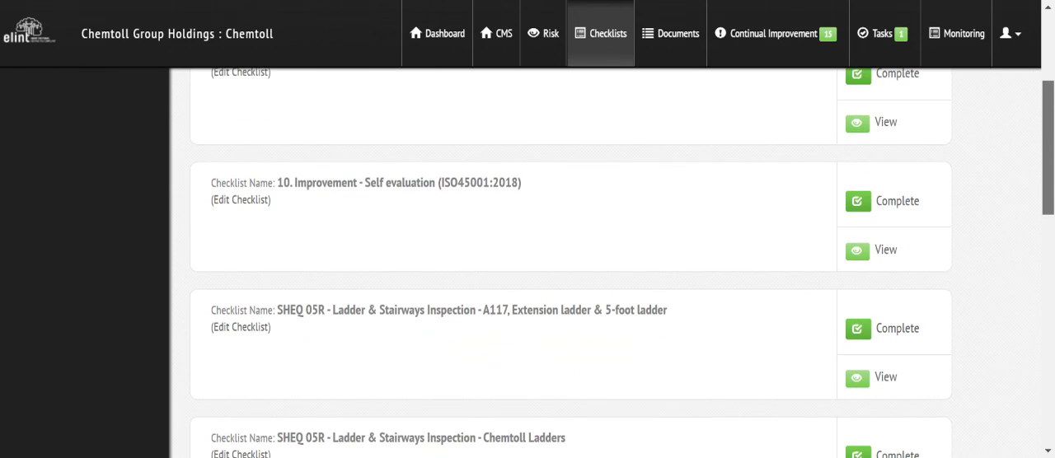
pyautogui.scroll(3, 202, 133)
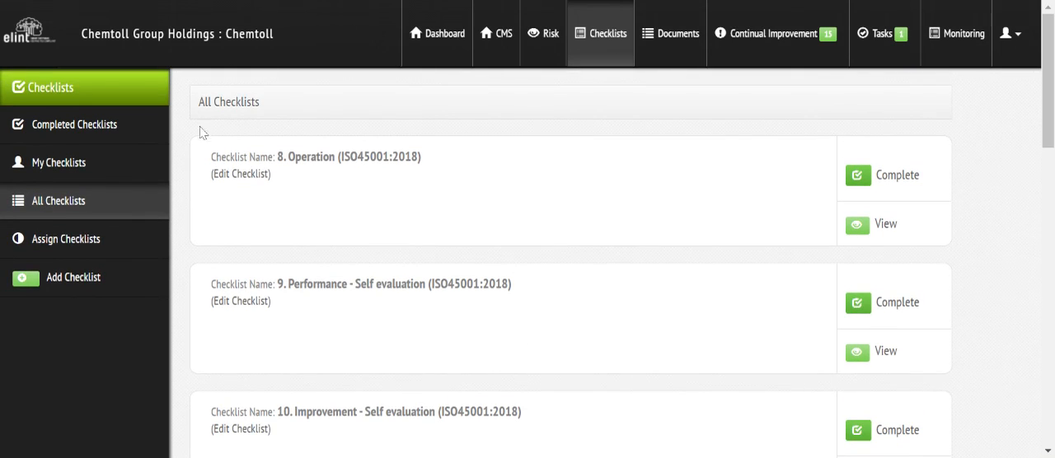
pyautogui.scroll(-5, 1048, 123)
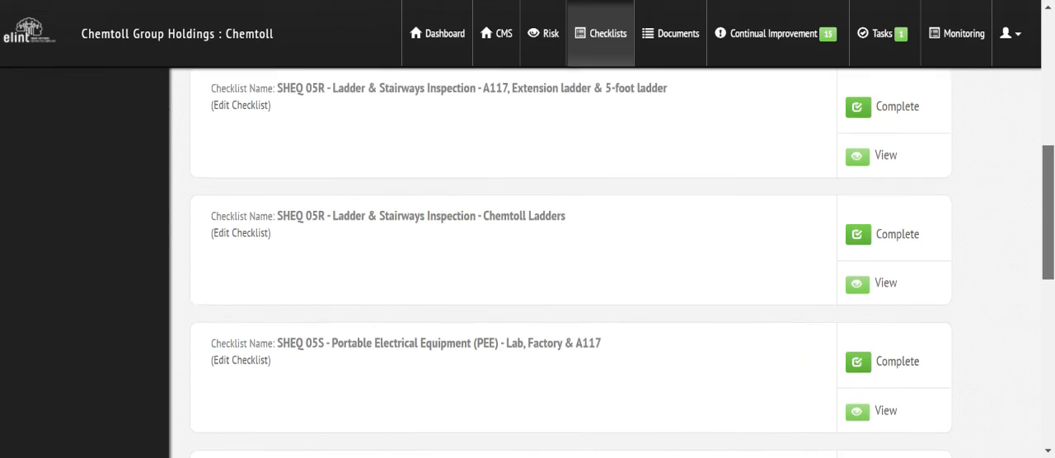
pyautogui.scroll(-5, 1048, 124)
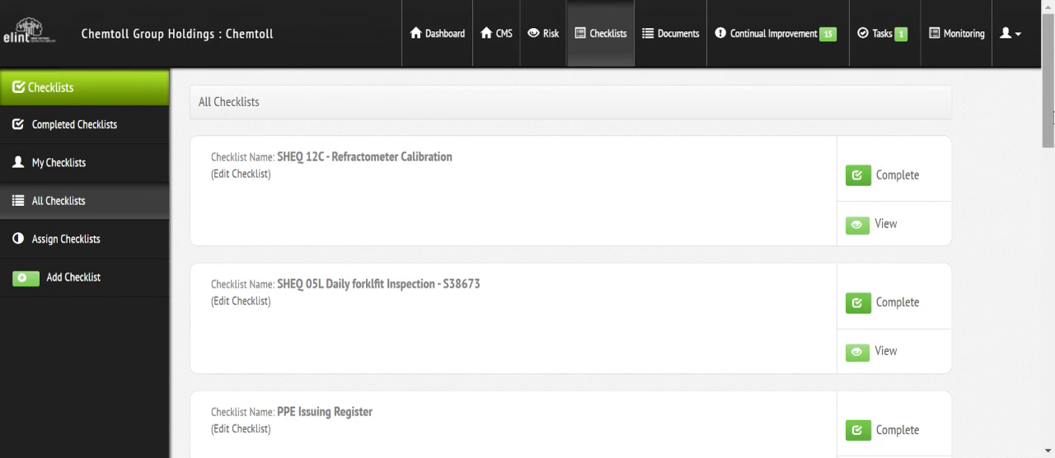
pyautogui.scroll(-2, 569, 263)
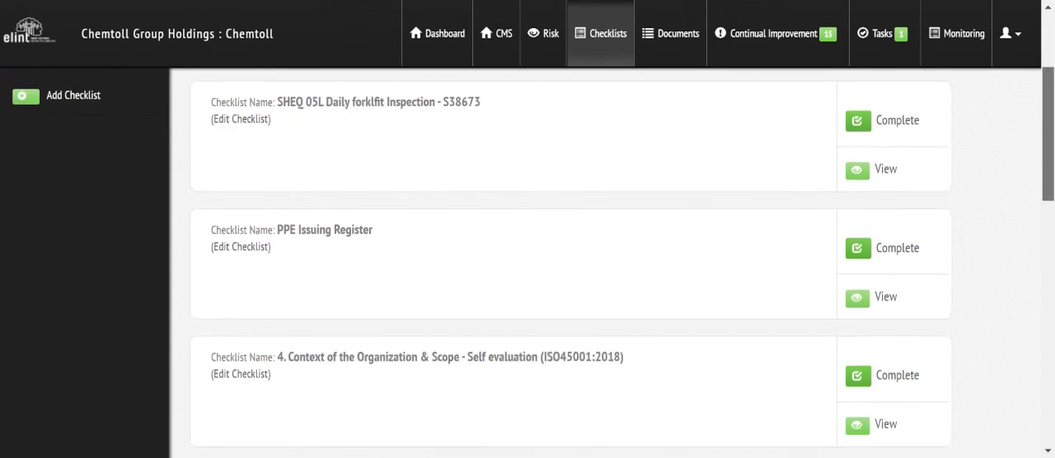
pyautogui.scroll(-5, 569, 264)
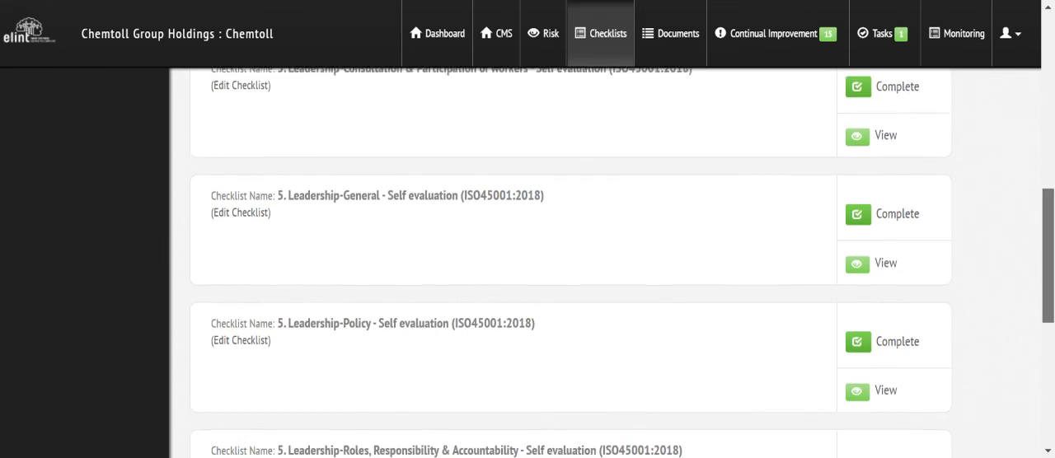
pyautogui.scroll(-1, 549, 329)
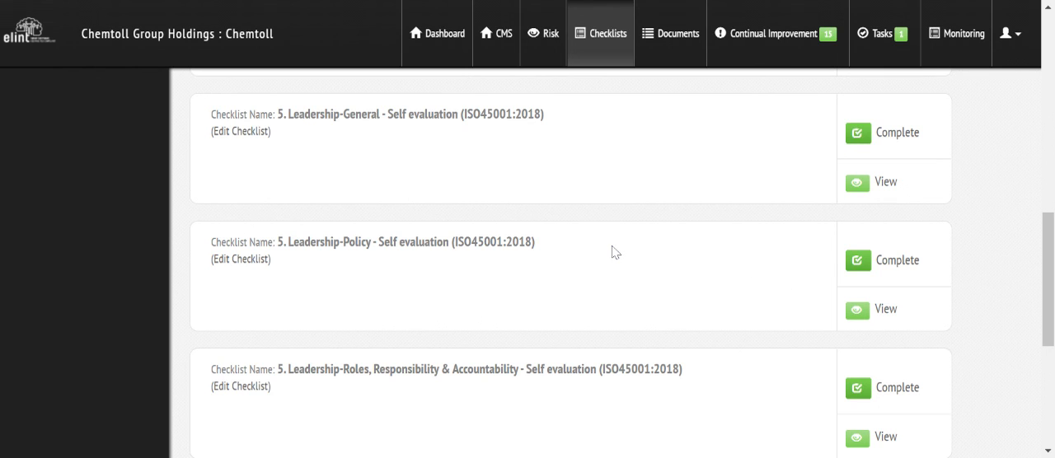
# Step: Open the continual improvement incidents awaiting investigation and examine their types, descriptions and due dates through to the internal audit non-conformances
pyautogui.click(766, 46)
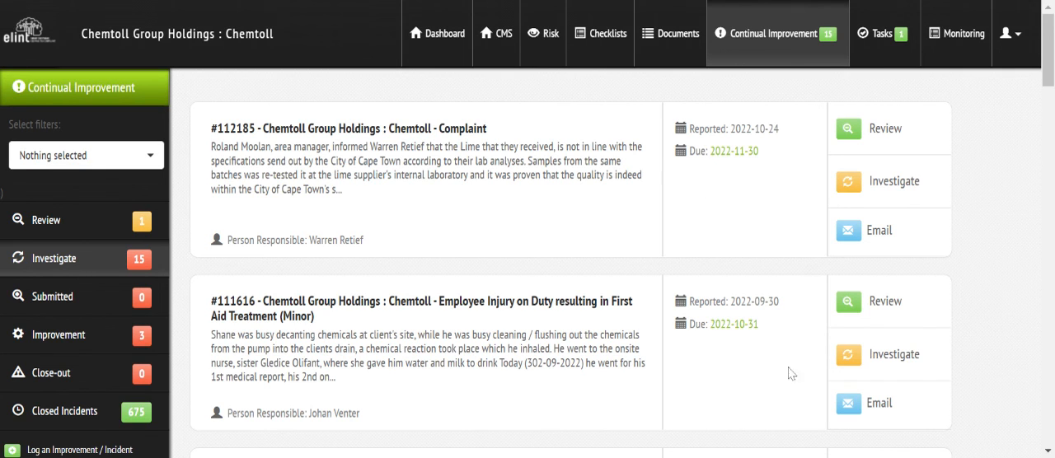
pyautogui.moveTo(1050, 71); pyautogui.dragTo(1050, 205)
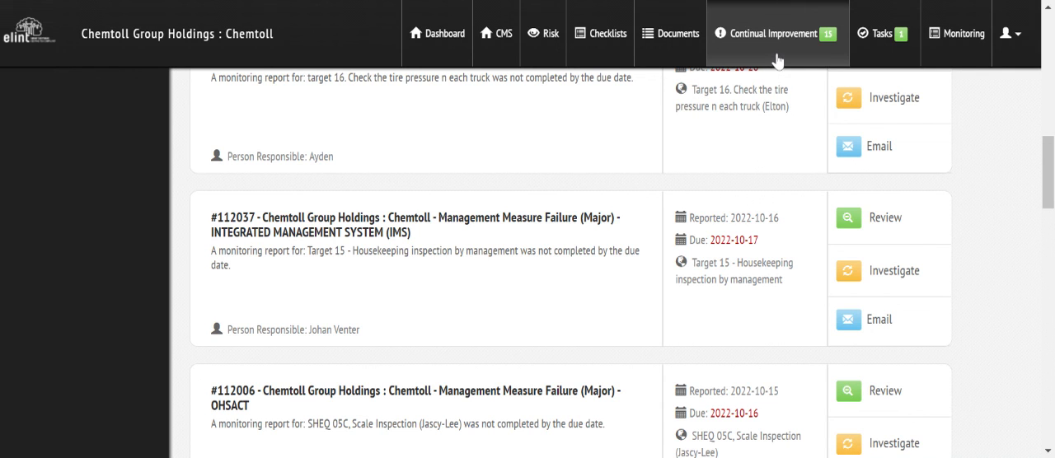
pyautogui.moveTo(1048, 172); pyautogui.dragTo(1051, 269)
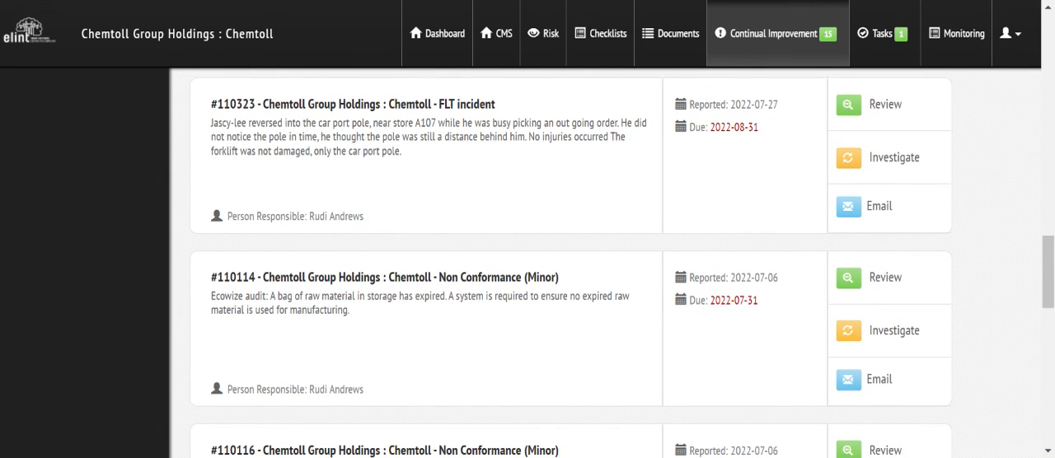
pyautogui.moveTo(1051, 269); pyautogui.dragTo(1051, 305)
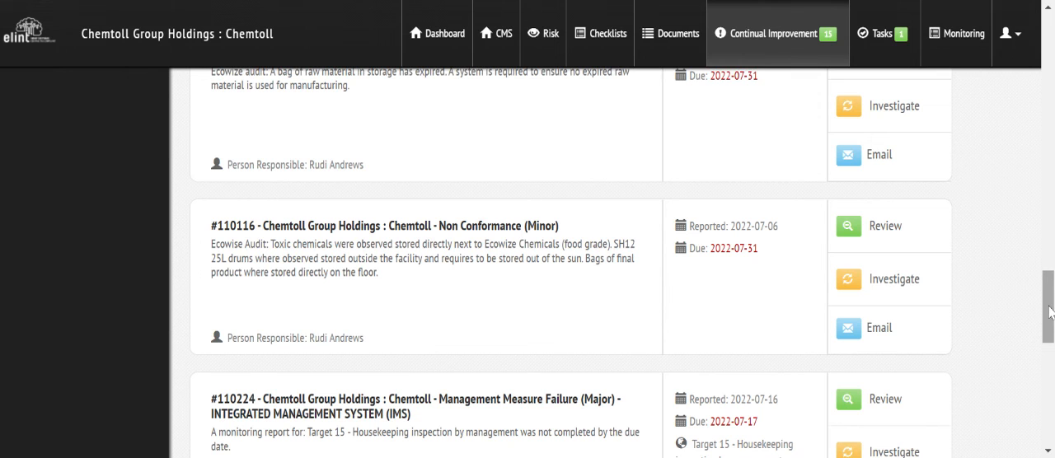
pyautogui.scroll(-1, 1050, 320)
pyautogui.scroll(-3, 1050, 320)
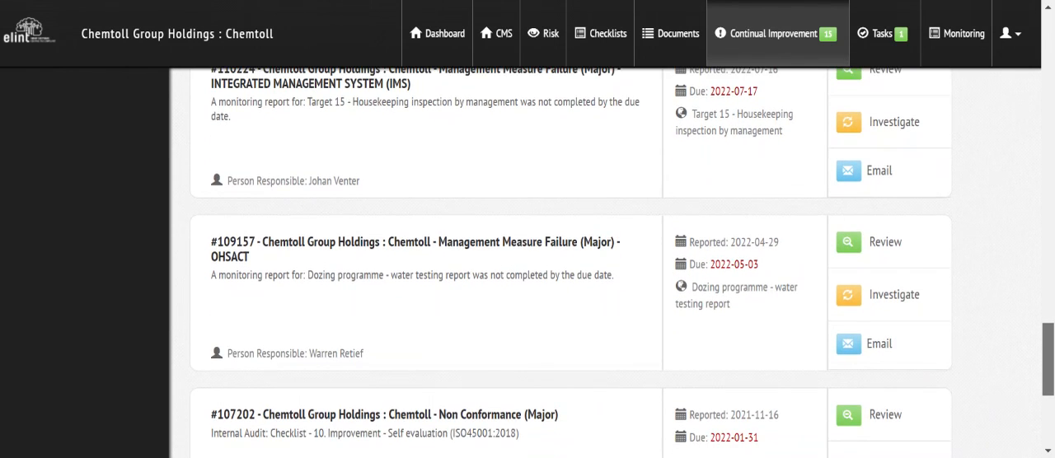
pyautogui.scroll(-2, 1051, 319)
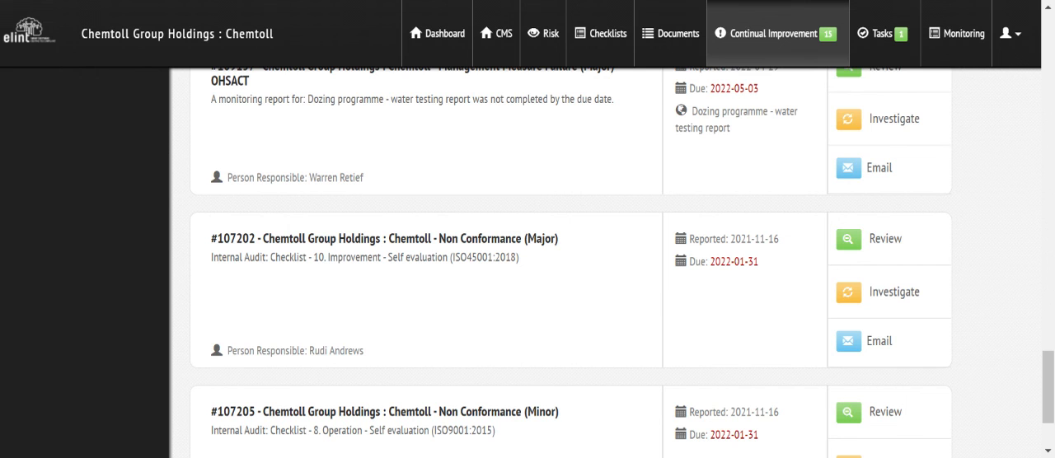
pyautogui.moveTo(1050, 404); pyautogui.dragTo(1050, 60)
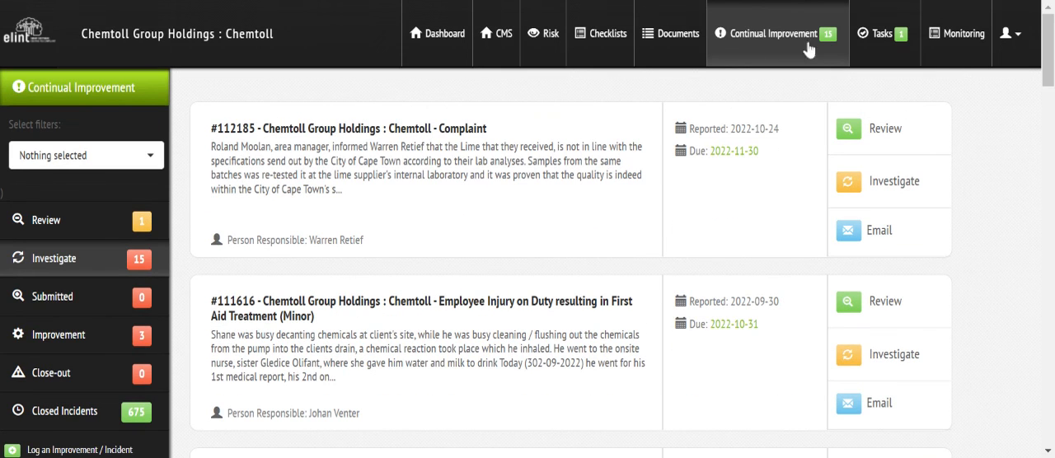
# Step: Filter the CMS management measures to the INTEGRATED MANAGEMENT SYSTEM (IMS) standard and the SHEQ 02 SHEQ Plan workplace
pyautogui.click(495, 37)
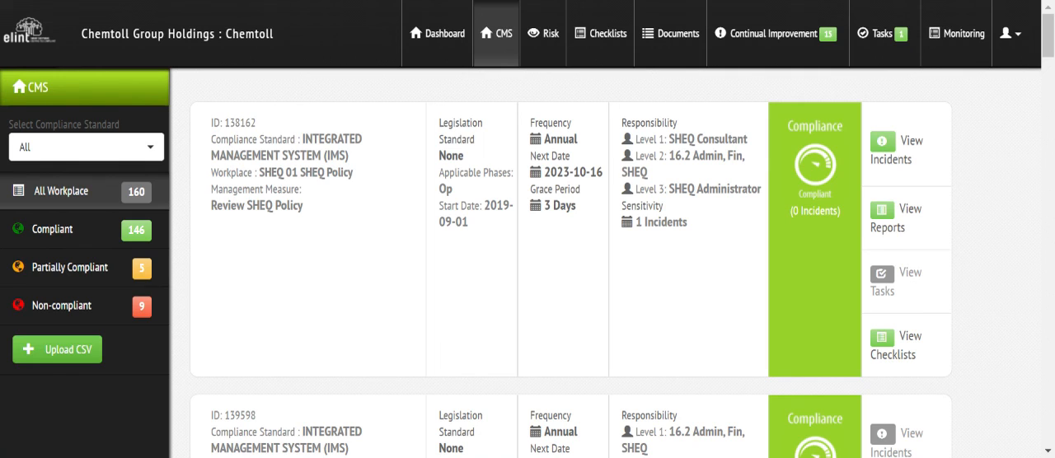
pyautogui.click(153, 151)
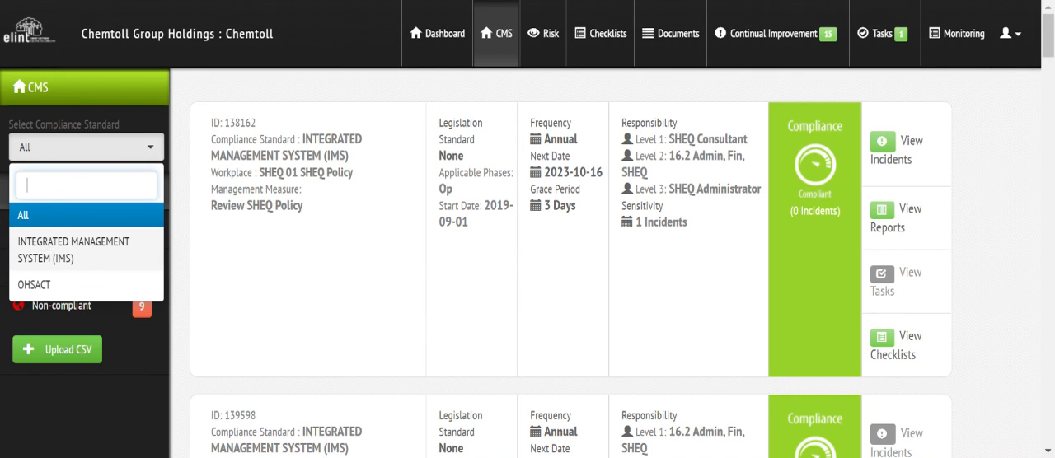
pyautogui.click(48, 249)
pyautogui.click(71, 181)
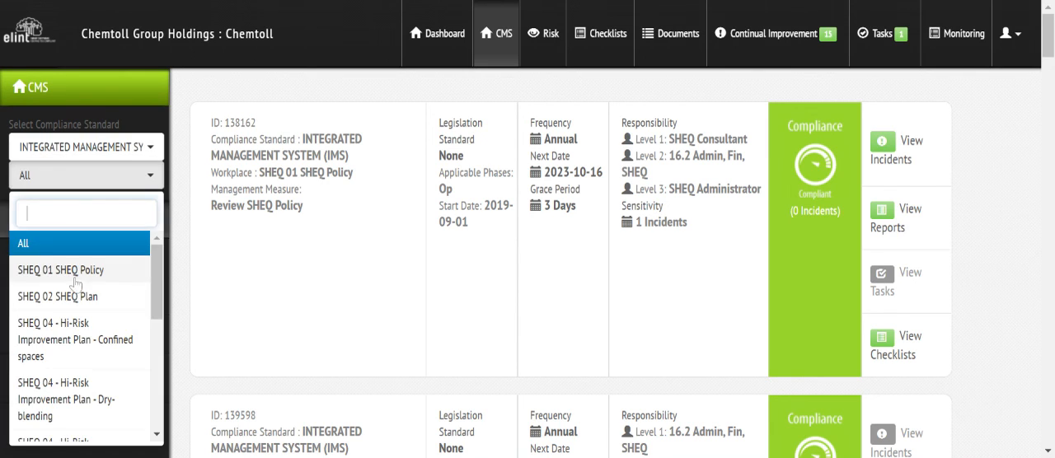
pyautogui.click(74, 293)
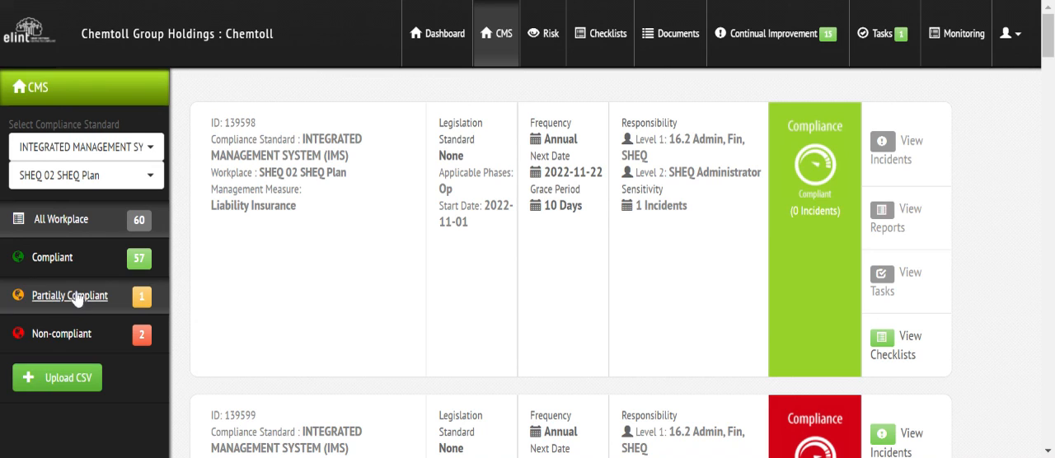
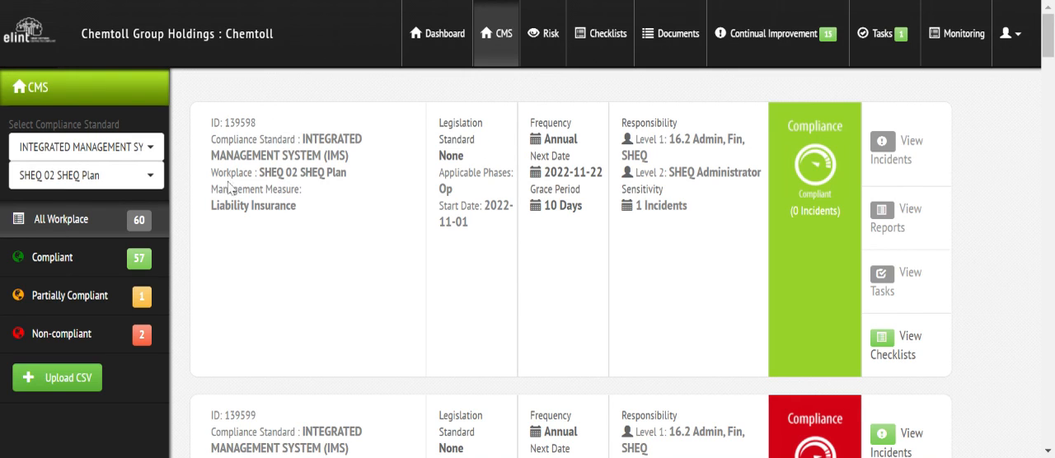
# Step: Look through the SHEQ 02 SHEQ Plan management measures on pages 1 to 3, covering the listed objectives and opportunities
pyautogui.moveTo(1049, 49); pyautogui.dragTo(1049, 104)
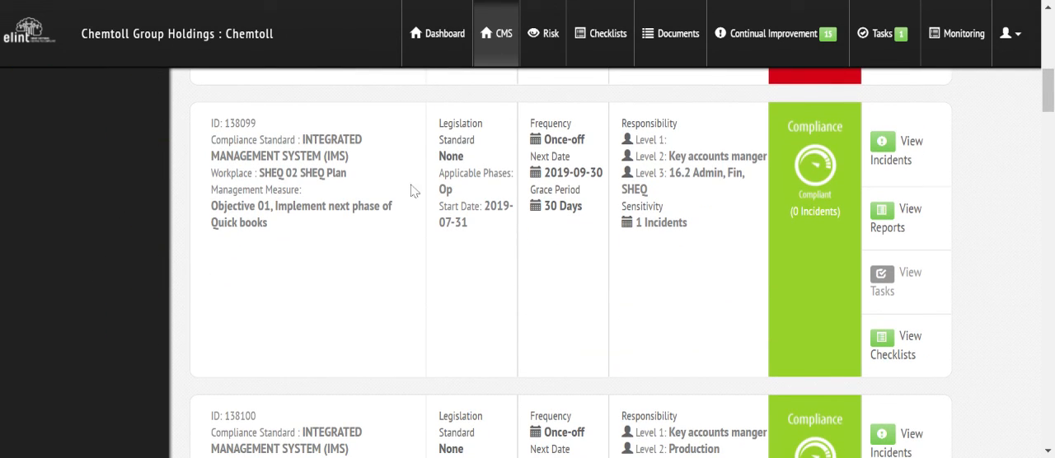
pyautogui.moveTo(1050, 104); pyautogui.dragTo(1050, 441)
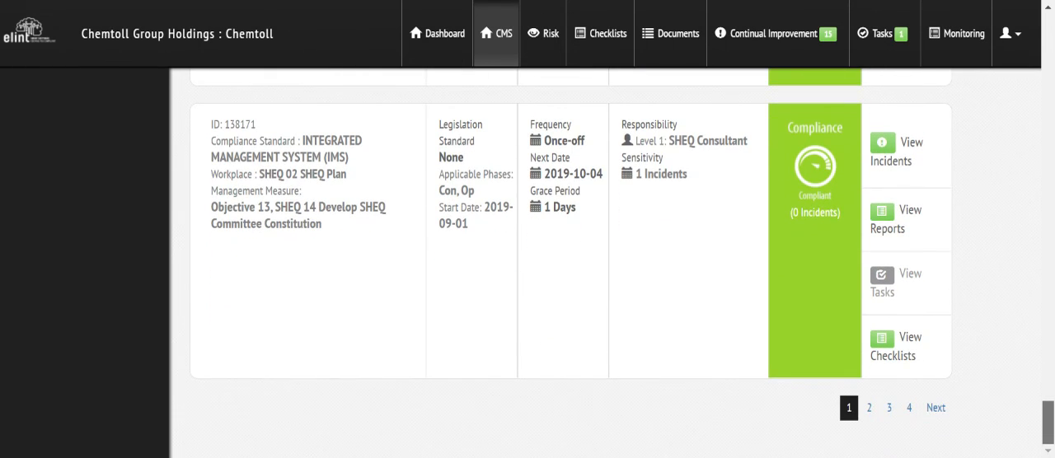
pyautogui.click(872, 421)
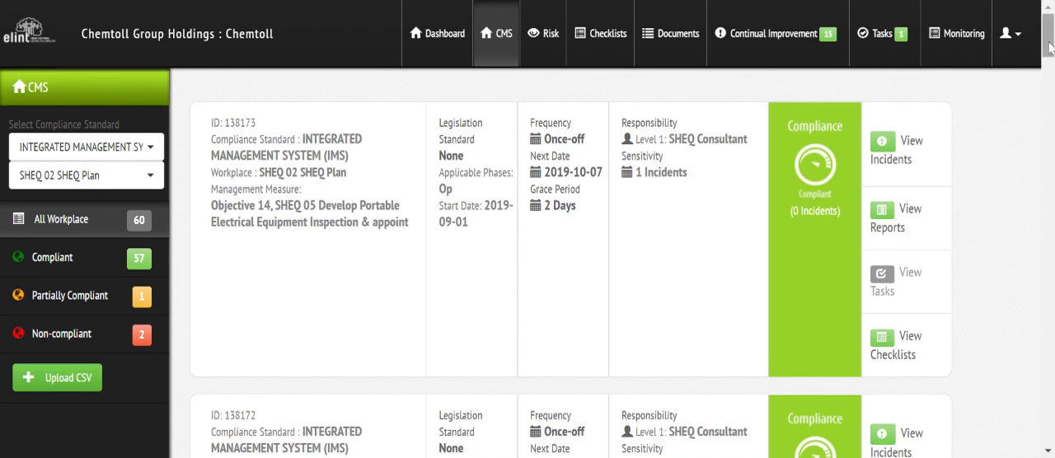
pyautogui.moveTo(1050, 47); pyautogui.dragTo(1051, 436)
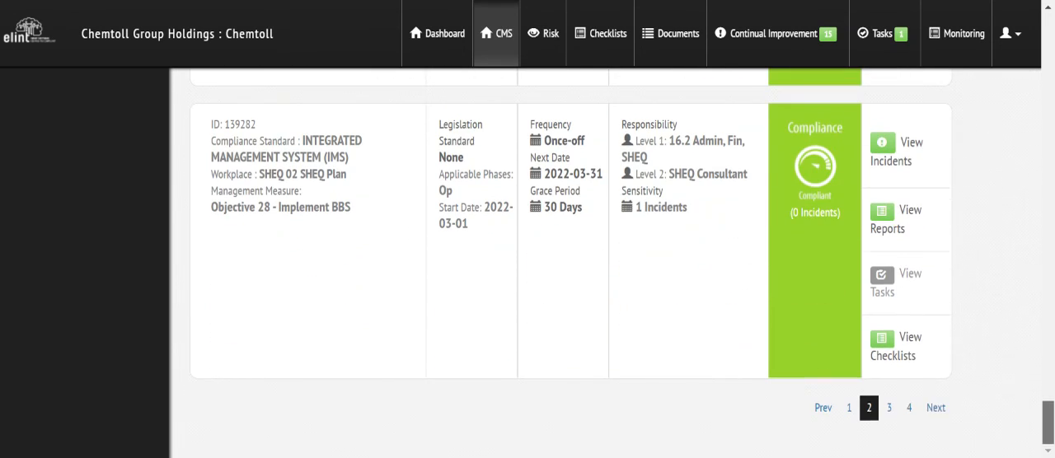
pyautogui.click(891, 410)
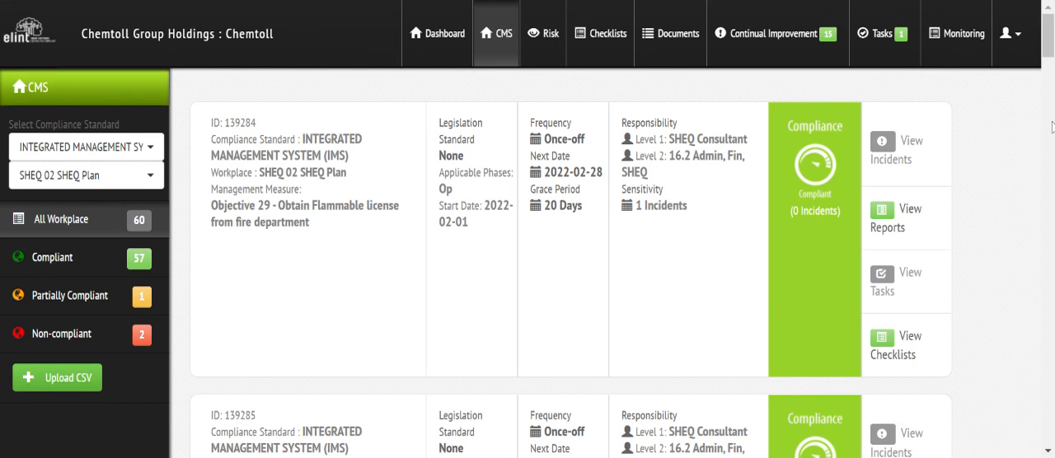
pyautogui.moveTo(1052, 37); pyautogui.dragTo(1051, 422)
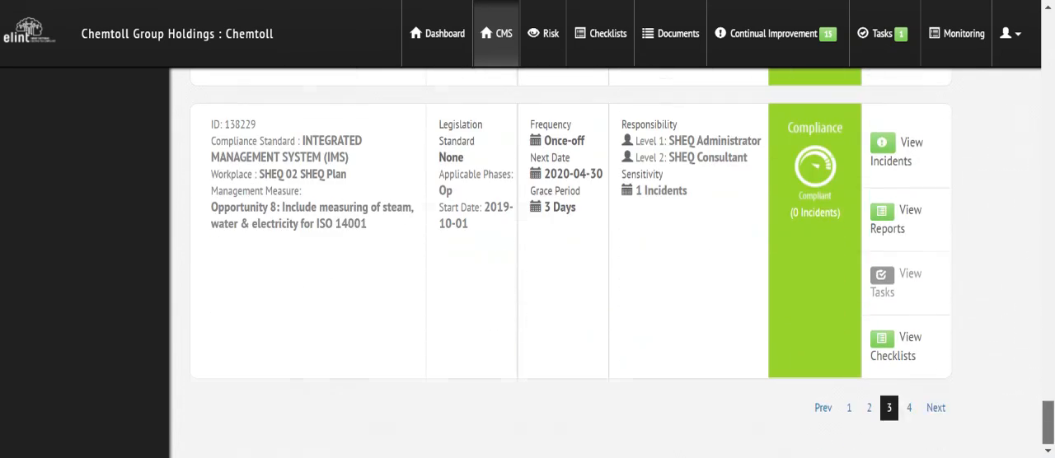
# Step: Open page 4 of the SHEQ Plan measures and examine the targets down to Target 15 - Housekeeping inspection by management
pyautogui.click(909, 407)
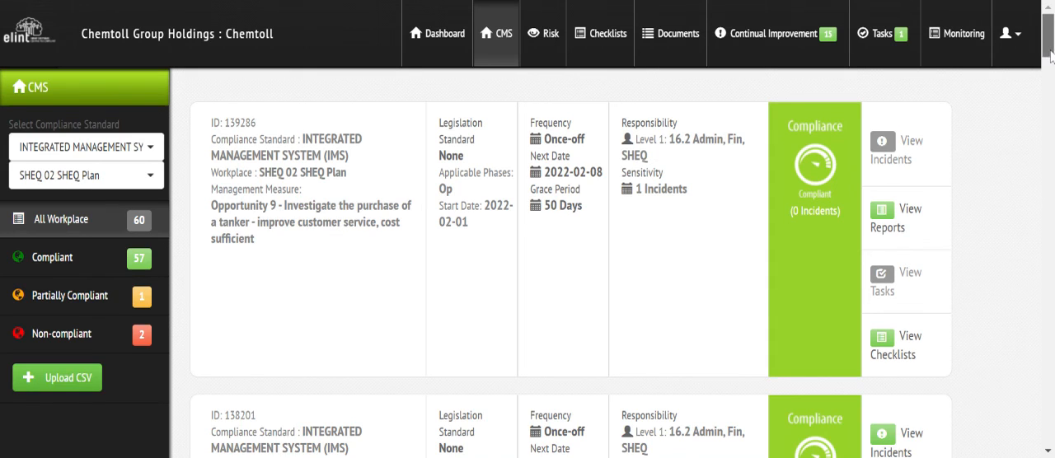
pyautogui.scroll(-2, 909, 407)
pyautogui.scroll(-3, 909, 407)
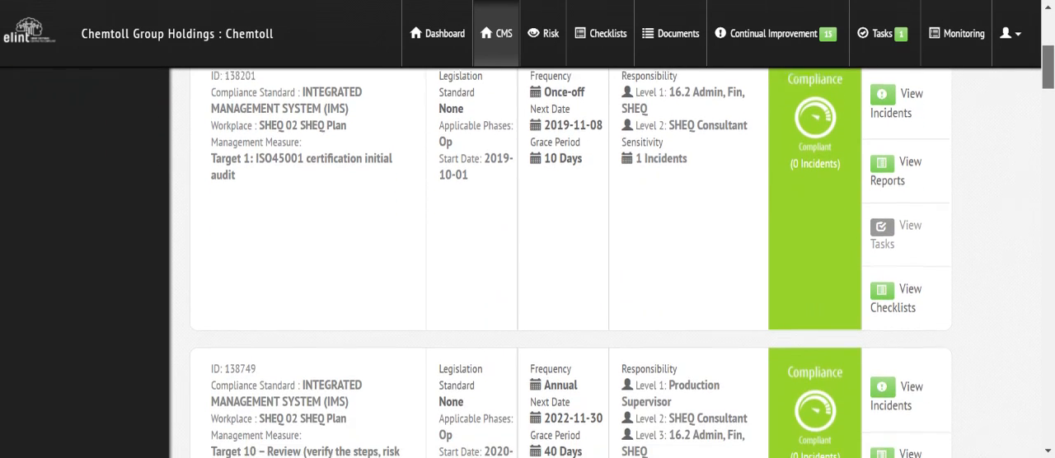
pyautogui.scroll(-5, 909, 408)
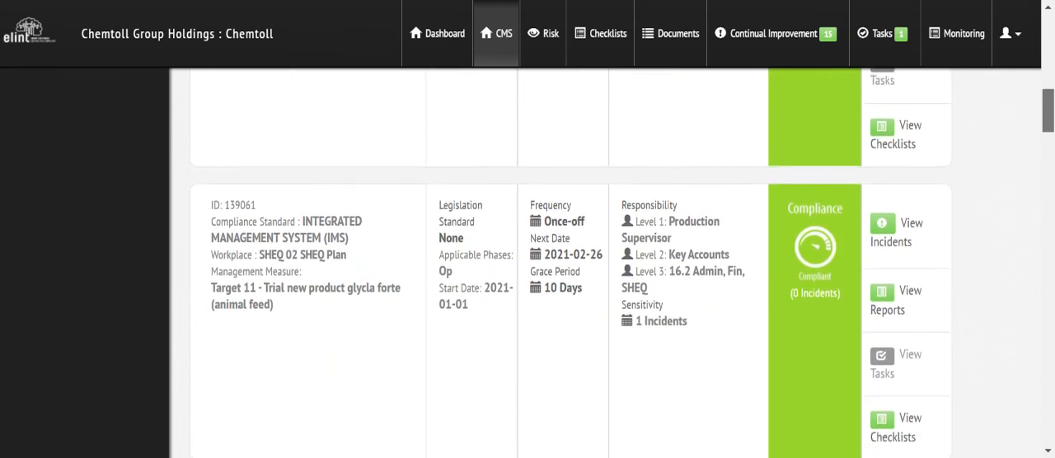
pyautogui.scroll(-5, 577, 264)
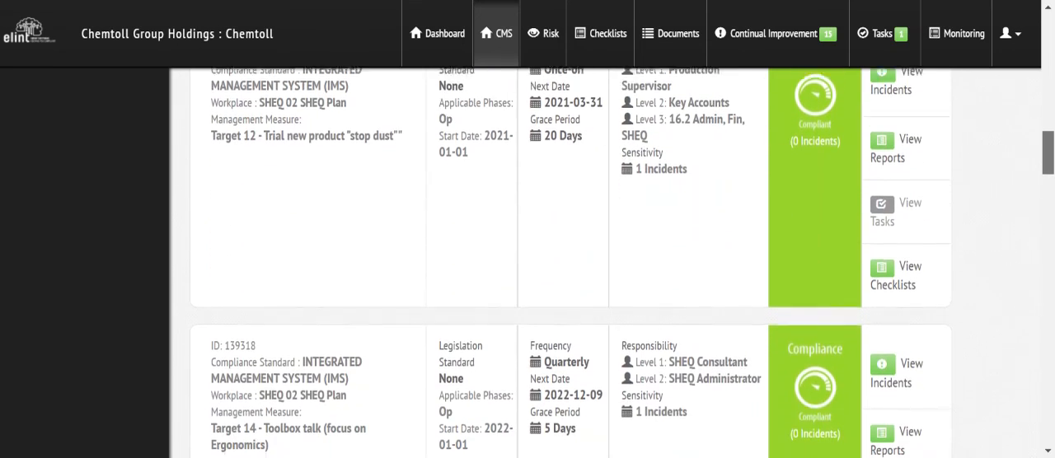
pyautogui.scroll(-3, 577, 264)
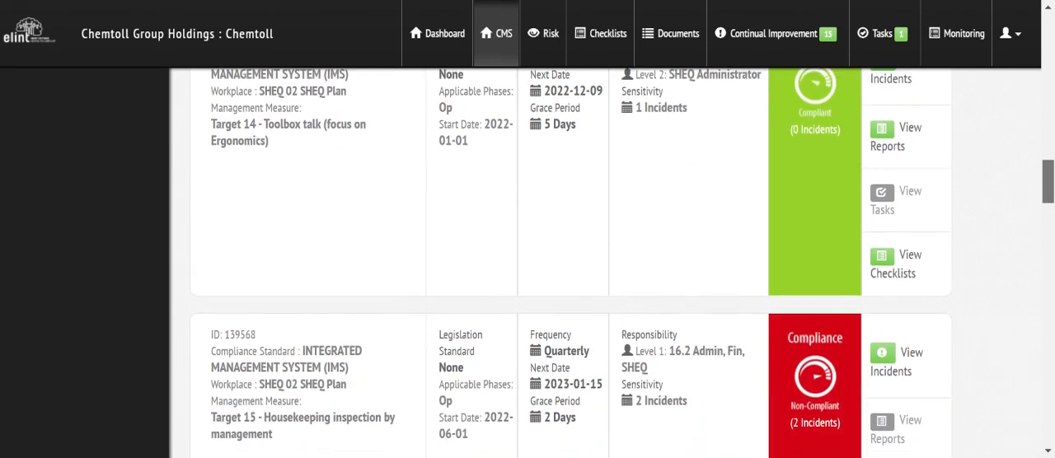
# Step: Filter the CMS measures to the OHSACT standard and the SHEQ 05 SHEQ Inspections workplace, and look through the inspection measures
pyautogui.moveTo(1047, 176); pyautogui.dragTo(1045, 22)
pyautogui.click(78, 146)
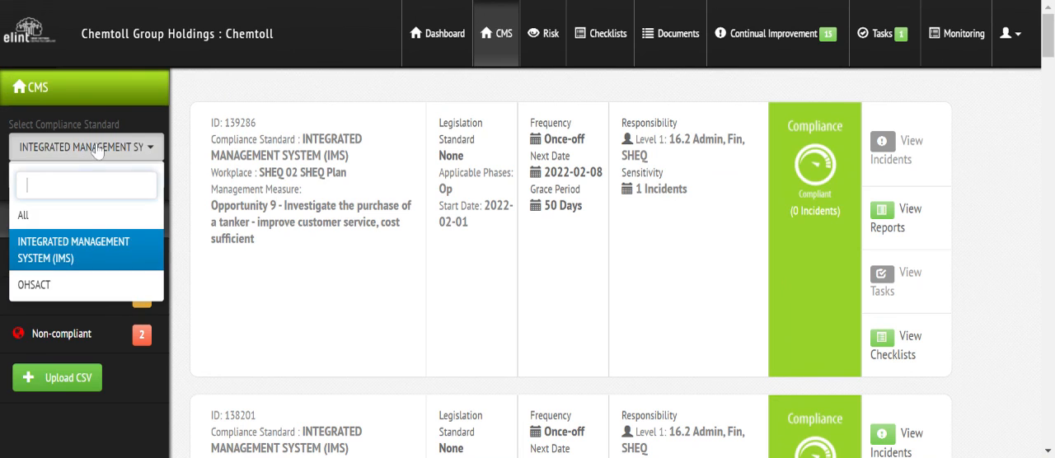
pyautogui.click(47, 285)
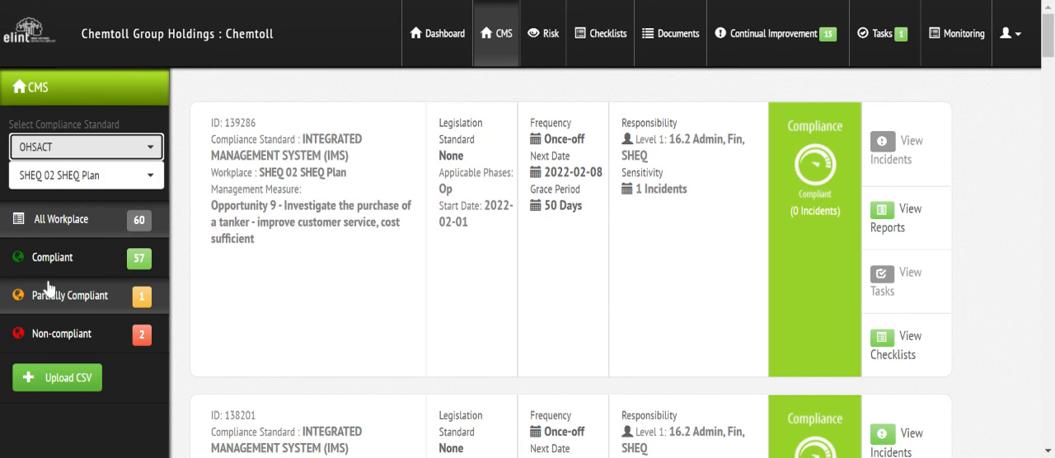
pyautogui.click(61, 192)
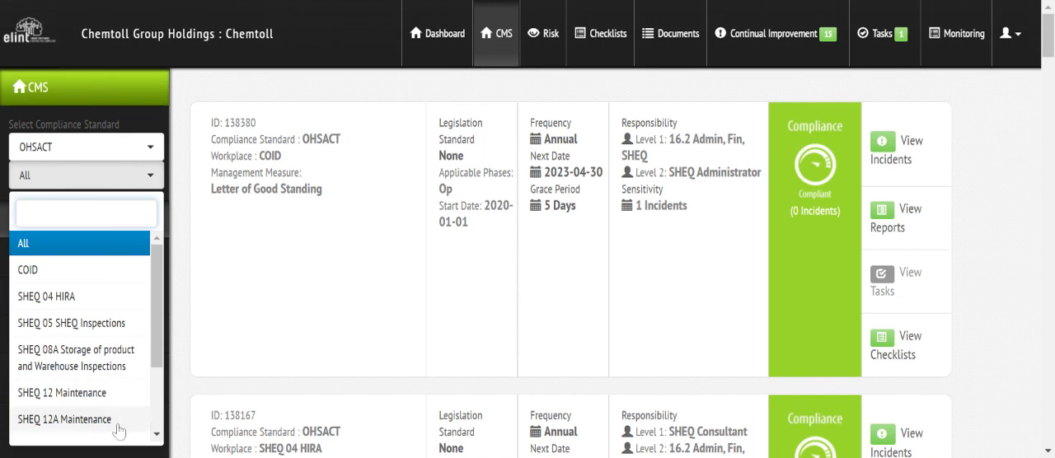
pyautogui.moveTo(160, 360); pyautogui.dragTo(163, 328)
pyautogui.click(74, 324)
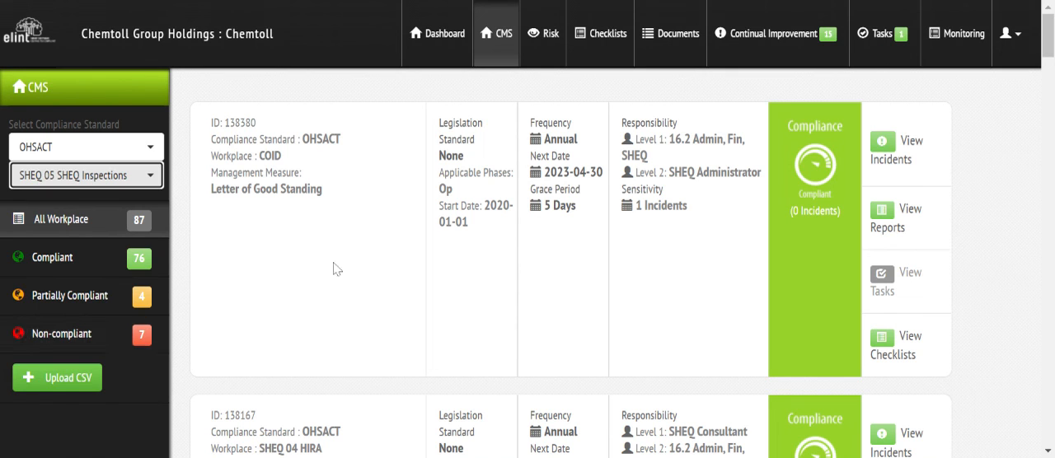
pyautogui.moveTo(1048, 37); pyautogui.dragTo(1048, 406)
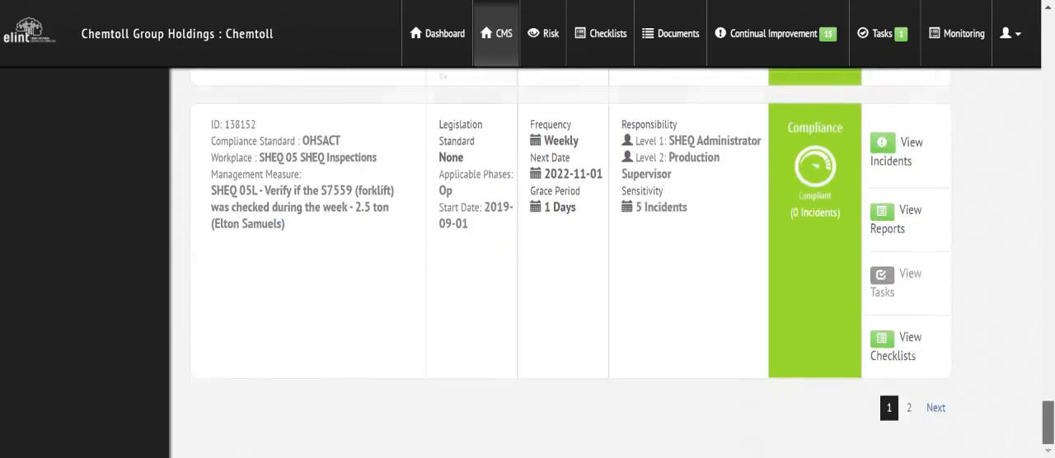
pyautogui.scroll(15, 568, 264)
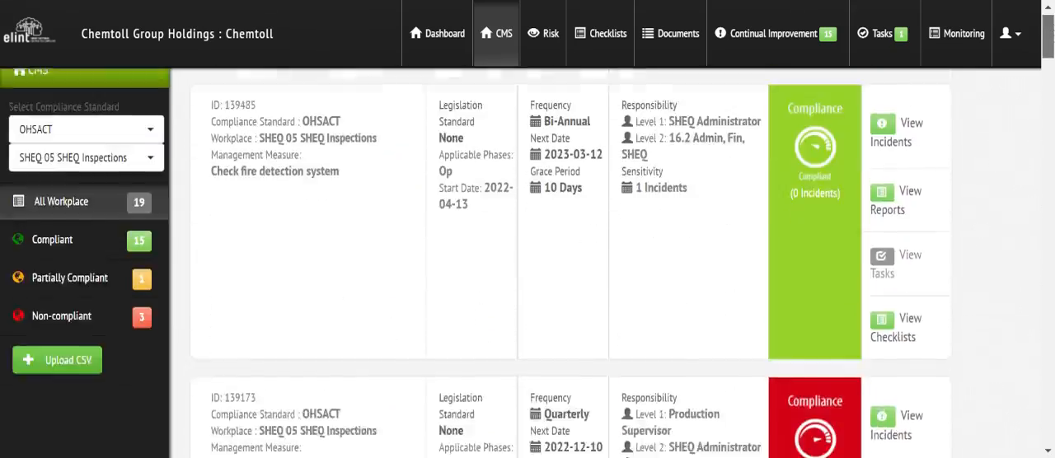
# Step: Switch the OHSACT workplace filter to SHEQ 20A Training Skills Matrix - External and look over the listed training measures
pyautogui.scroll(-1, 91, 206)
pyautogui.click(82, 94)
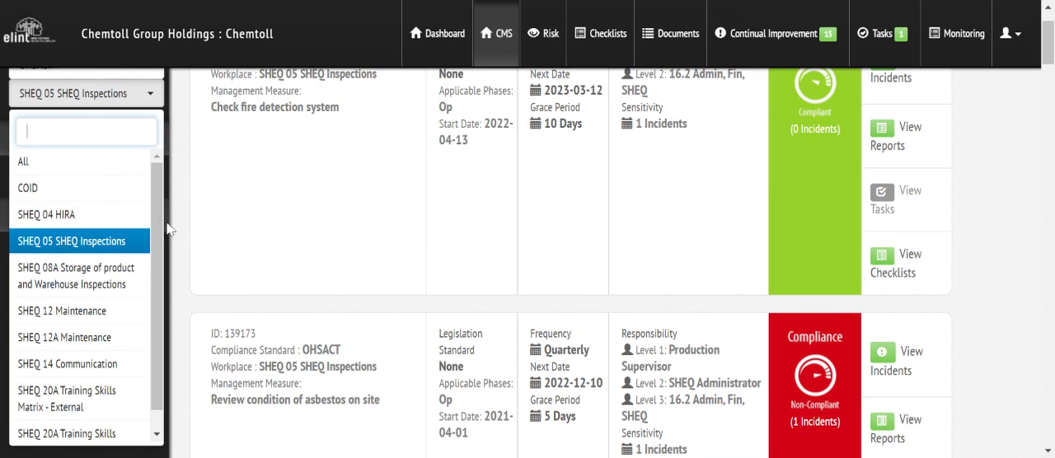
pyautogui.scroll(-1, 90, 314)
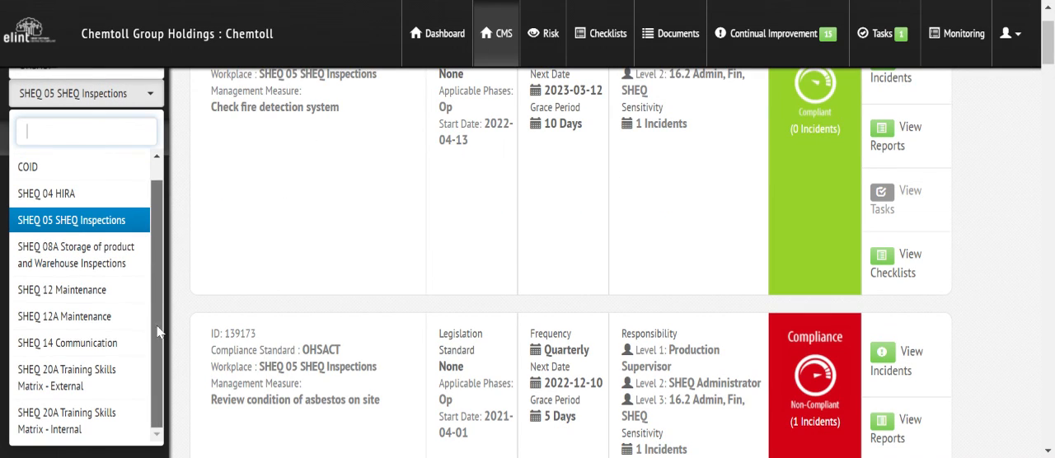
pyautogui.click(78, 389)
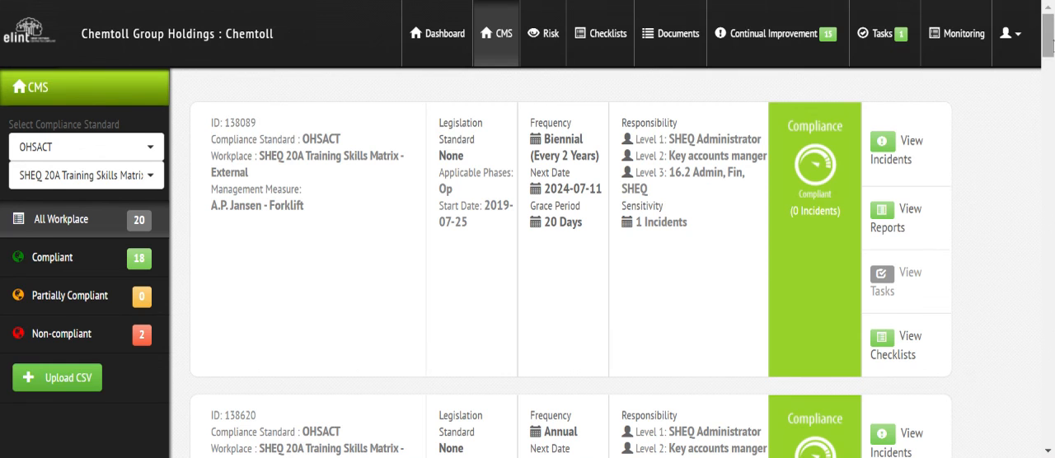
pyautogui.scroll(-1, 1052, 41)
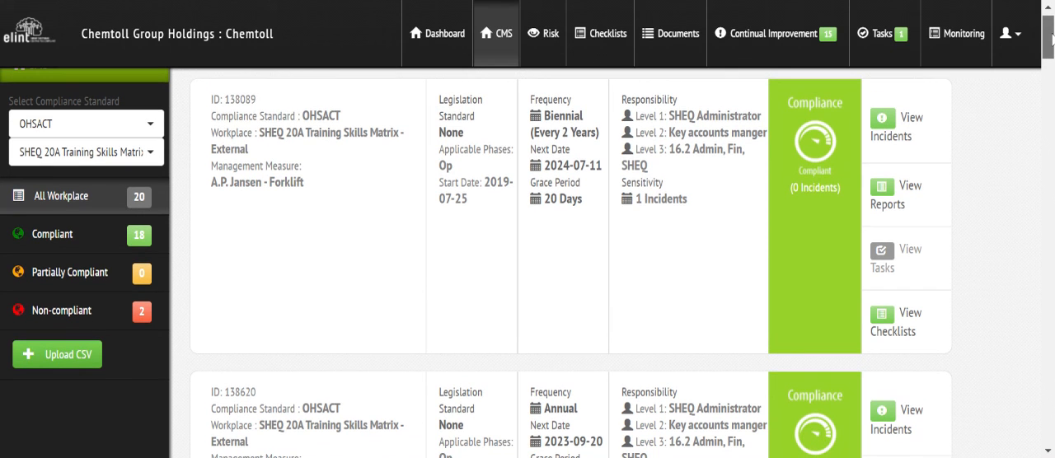
pyautogui.scroll(-3, 1052, 41)
pyautogui.scroll(3, 1052, 41)
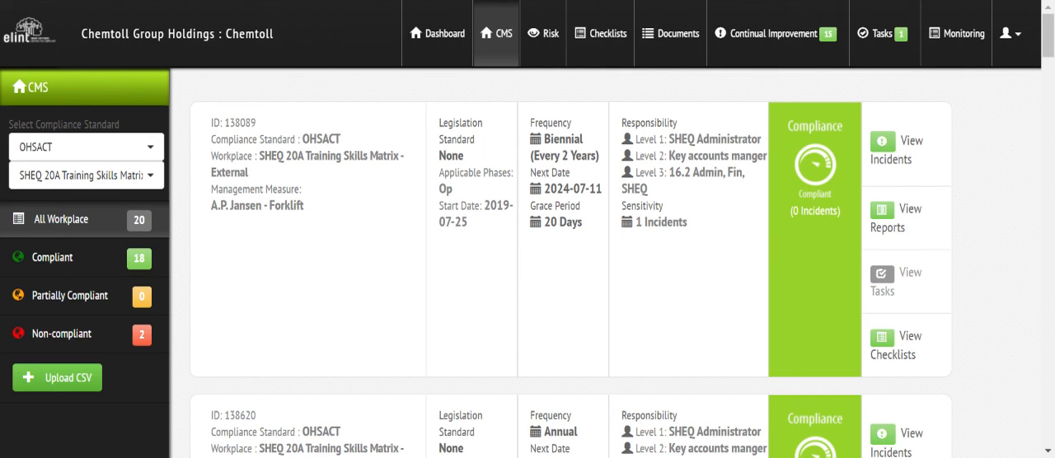
pyautogui.moveTo(1050, 35)
pyautogui.mouseDown()
pyautogui.moveTo(1051, 425)
pyautogui.moveTo(1049, 33)
pyautogui.mouseUp()
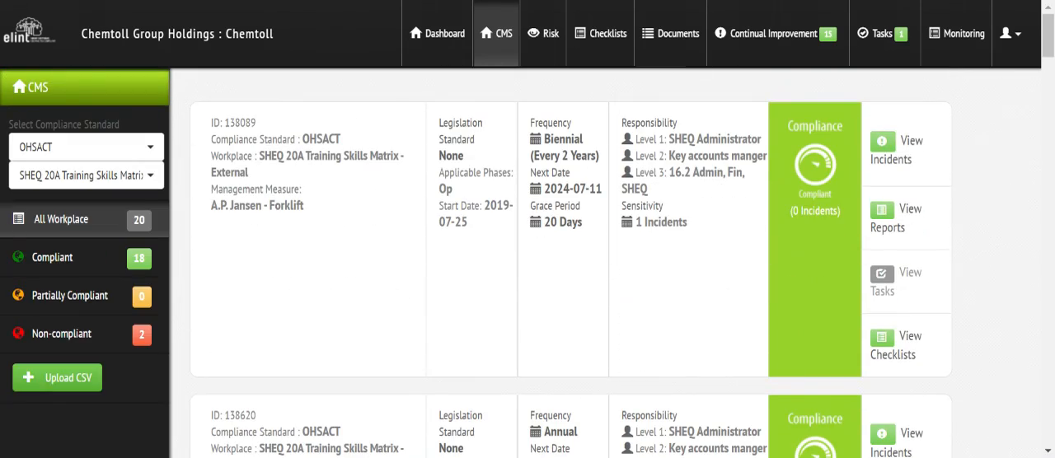
# Step: Switch the workplace filter to SHEQ 20A Training Skills Matrix - Internal and look over its training measures
pyautogui.click(87, 177)
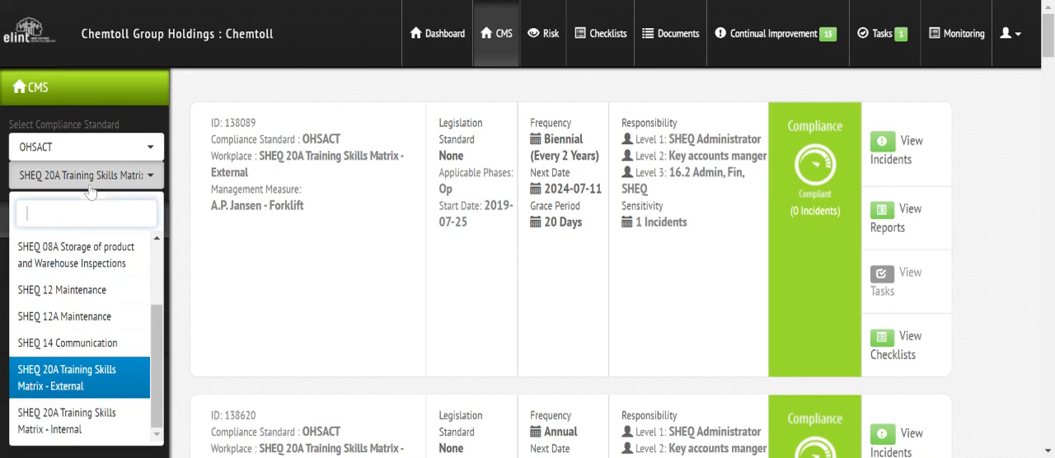
pyautogui.click(60, 440)
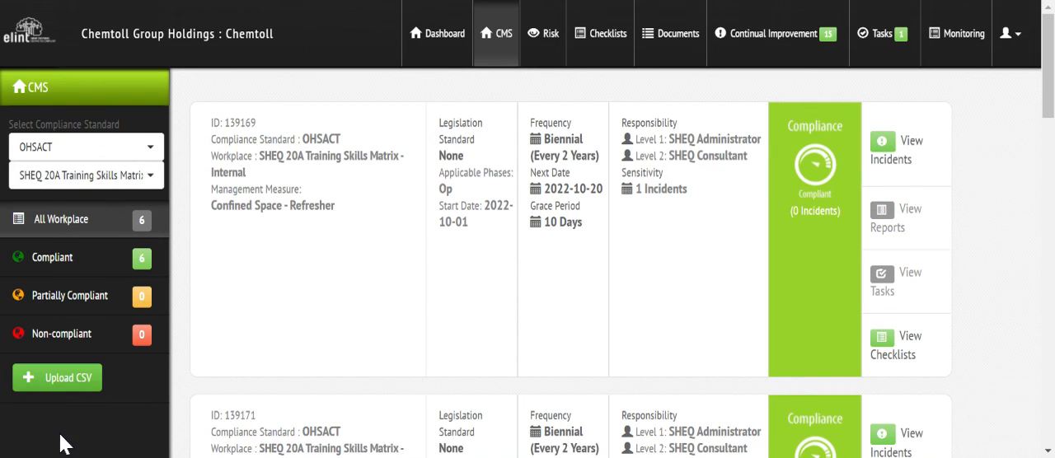
pyautogui.moveTo(1049, 45); pyautogui.dragTo(1048, 4)
# Step: Go to the Company Management area and open the Report Generator for data export
pyautogui.click(1009, 38)
pyautogui.click(948, 140)
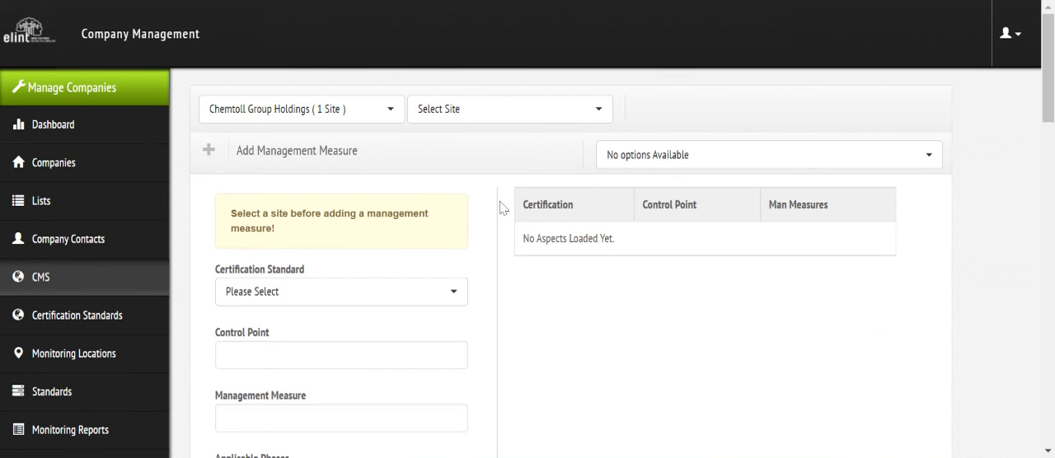
pyautogui.scroll(-5, 1047, 96)
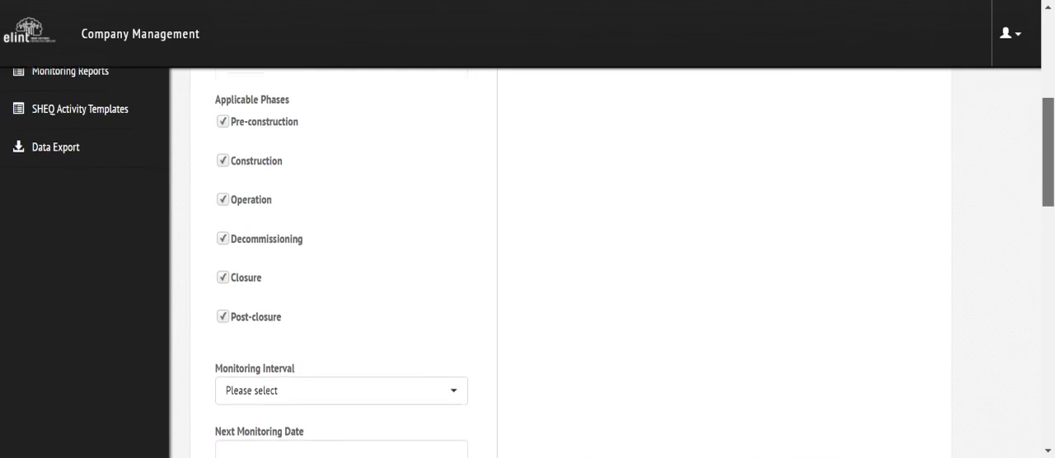
pyautogui.click(49, 150)
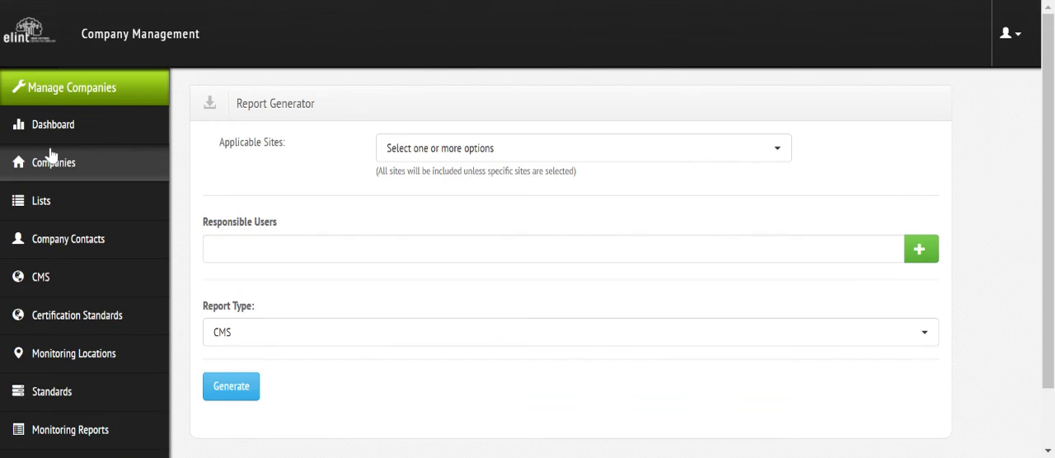
# Step: Generate a CMS report for the Chemtoll Group Holdings : Chemtoll site
pyautogui.click(488, 157)
pyautogui.write('chemt')
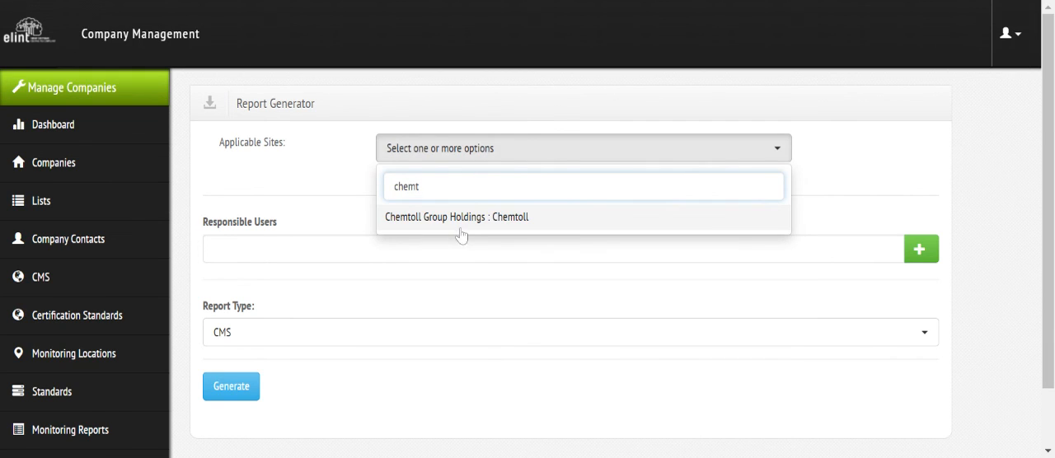
pyautogui.click(458, 224)
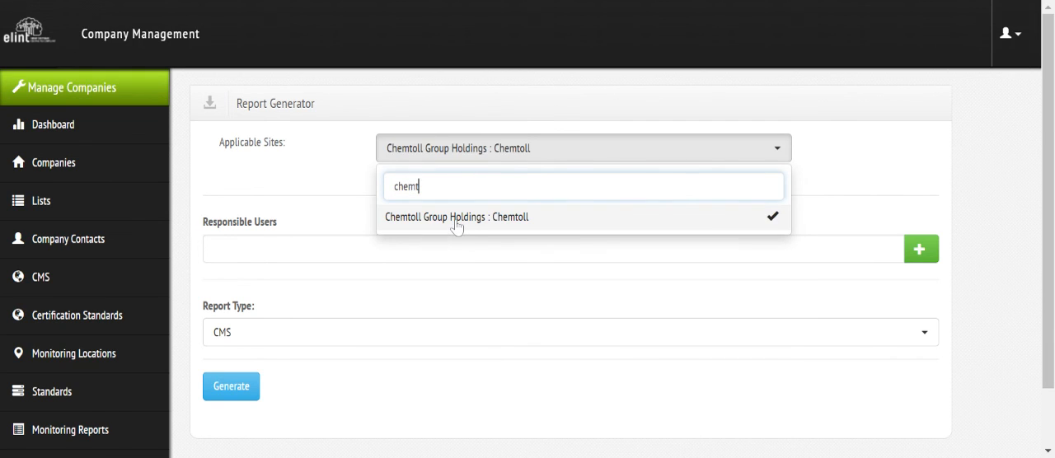
pyautogui.click(272, 340)
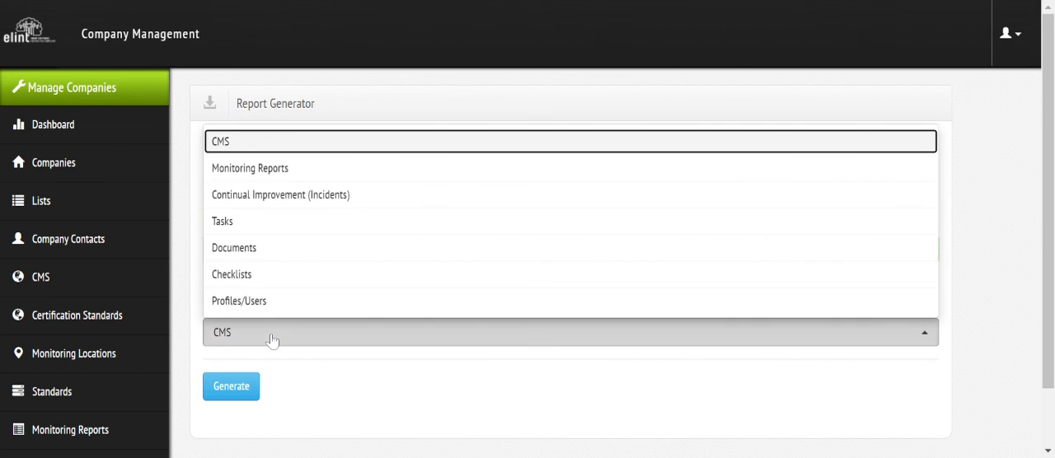
pyautogui.click(272, 341)
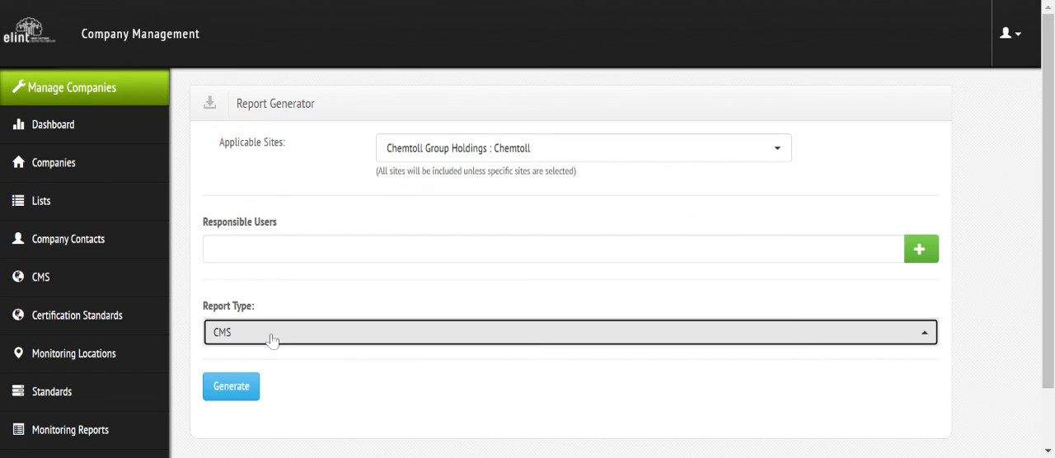
pyautogui.click(227, 389)
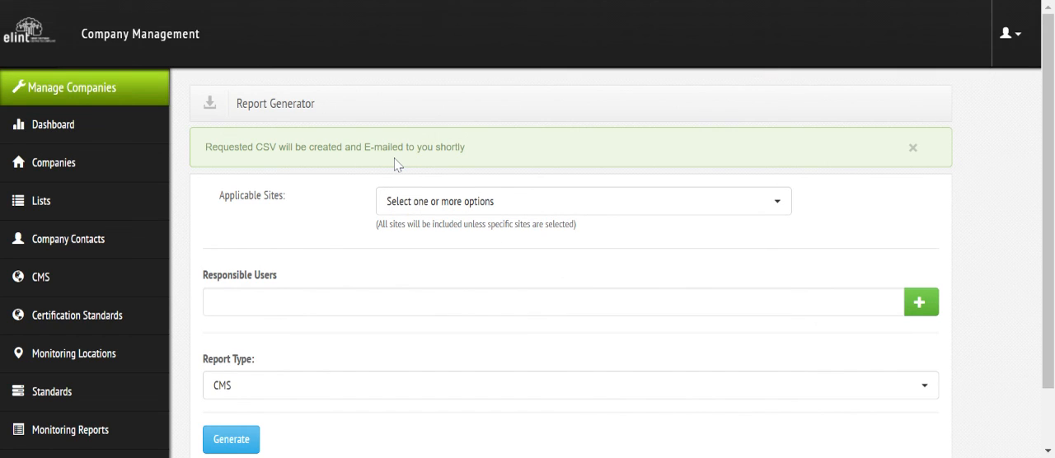
# Step: Open the CMS management measures for the Chemtoll site of Chemtoll Group Holdings and log in as that company
pyautogui.click(41, 280)
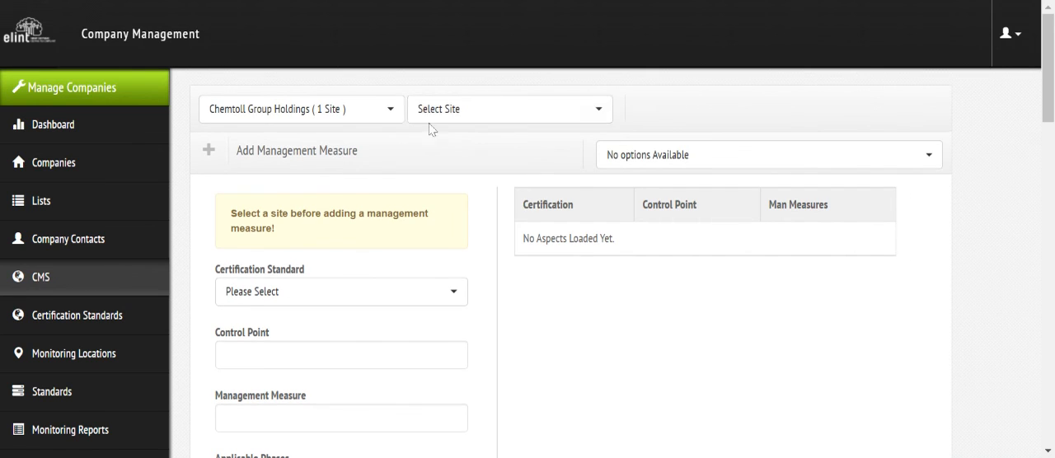
pyautogui.click(437, 110)
pyautogui.click(446, 203)
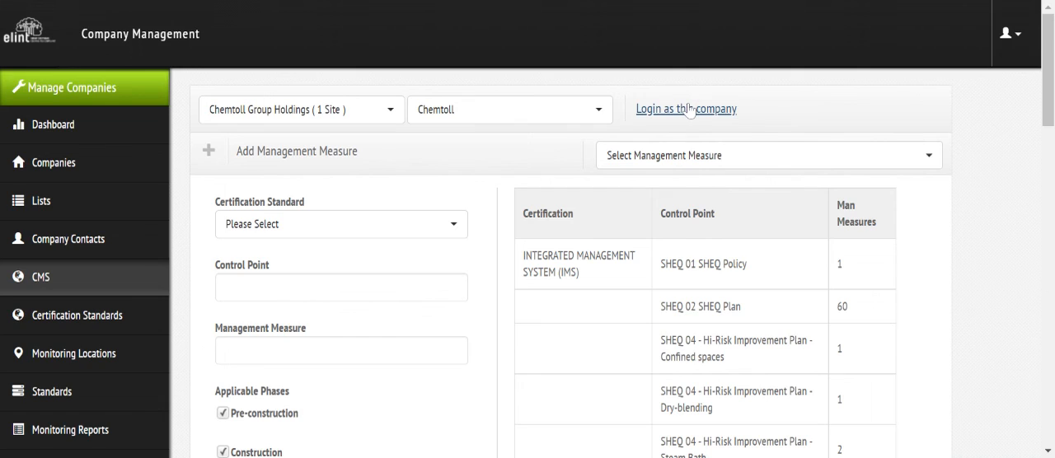
pyautogui.click(691, 110)
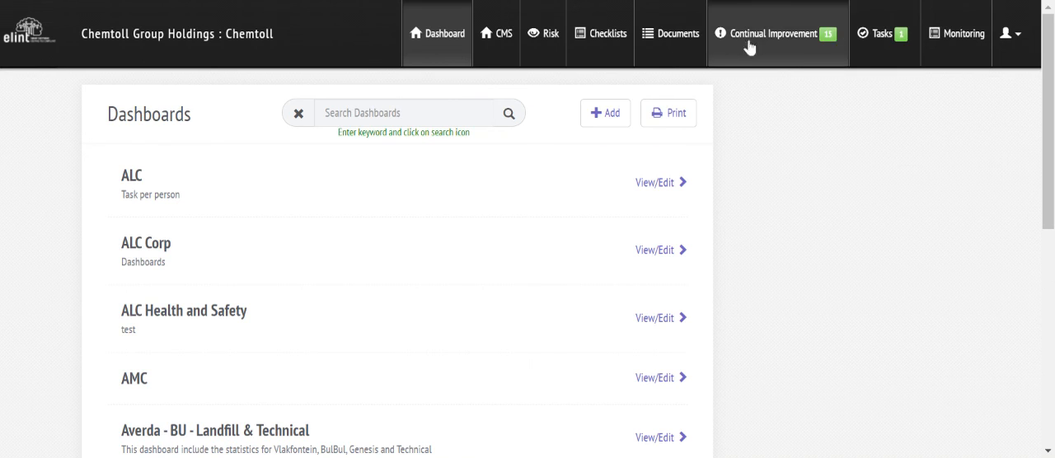
# Step: Look over the Chemtoll site's risk register, its continual improvement incidents under investigation and its new tasks
pyautogui.click(505, 48)
pyautogui.click(550, 37)
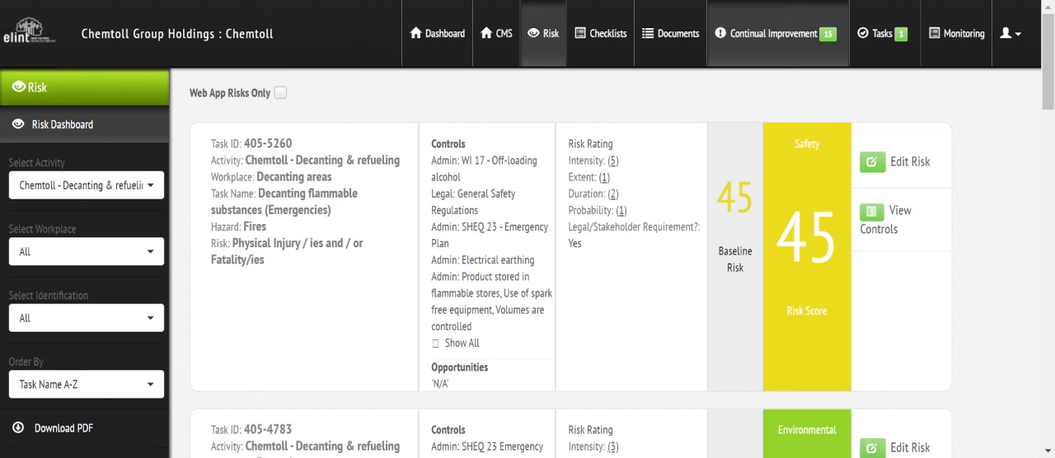
pyautogui.click(764, 41)
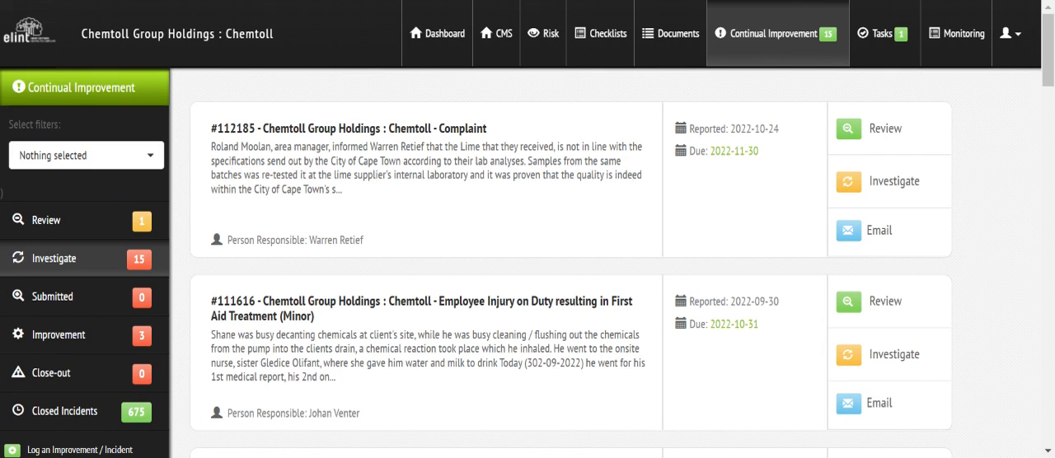
pyautogui.click(888, 47)
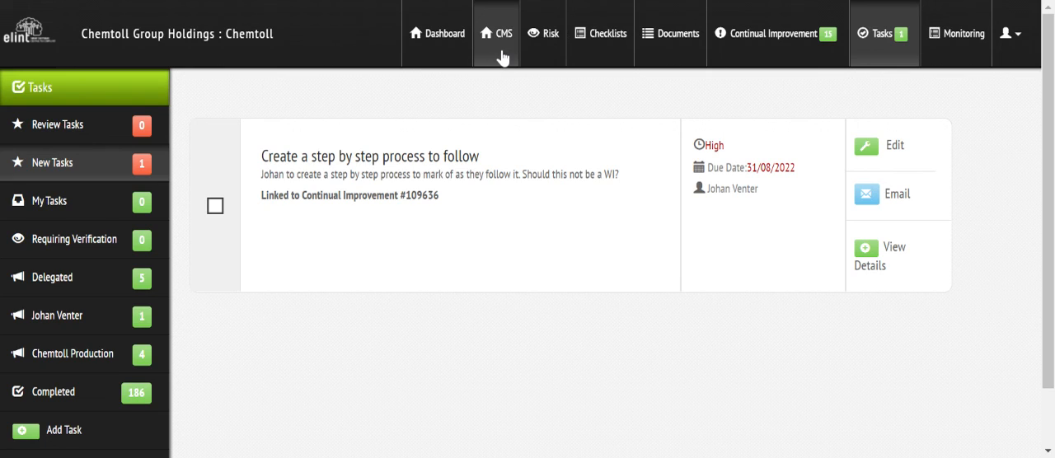
# Step: Filter the site's monitoring to the OHSACT standard and SHEQ 04 HIRA, and bring up the related monitoring tasks
pyautogui.click(969, 52)
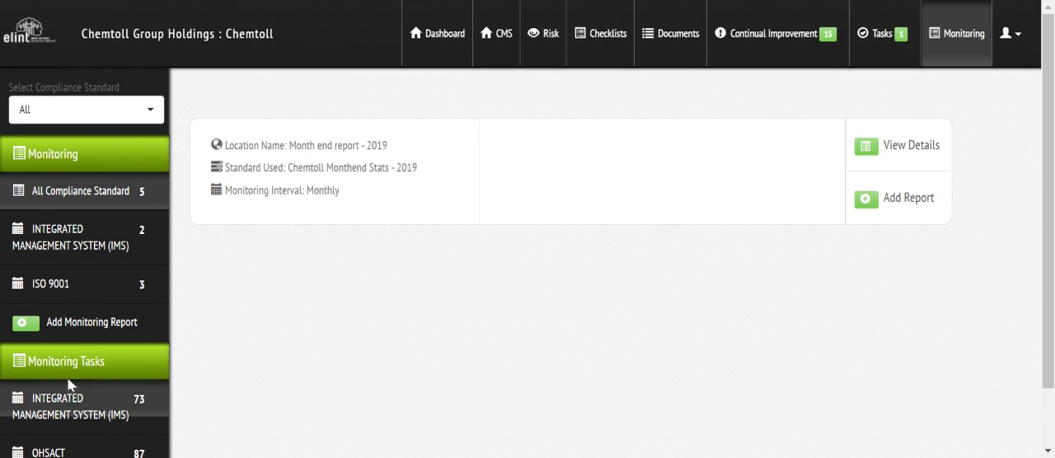
pyautogui.click(28, 113)
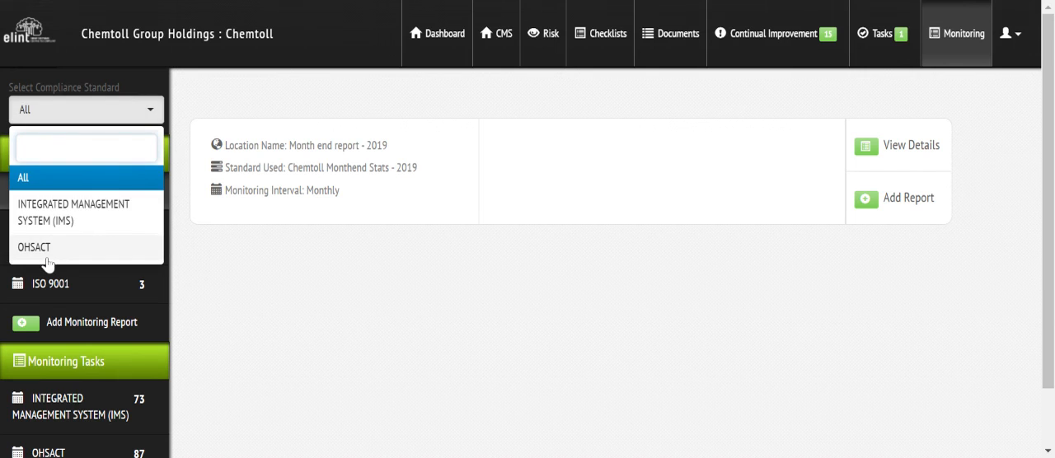
pyautogui.click(47, 264)
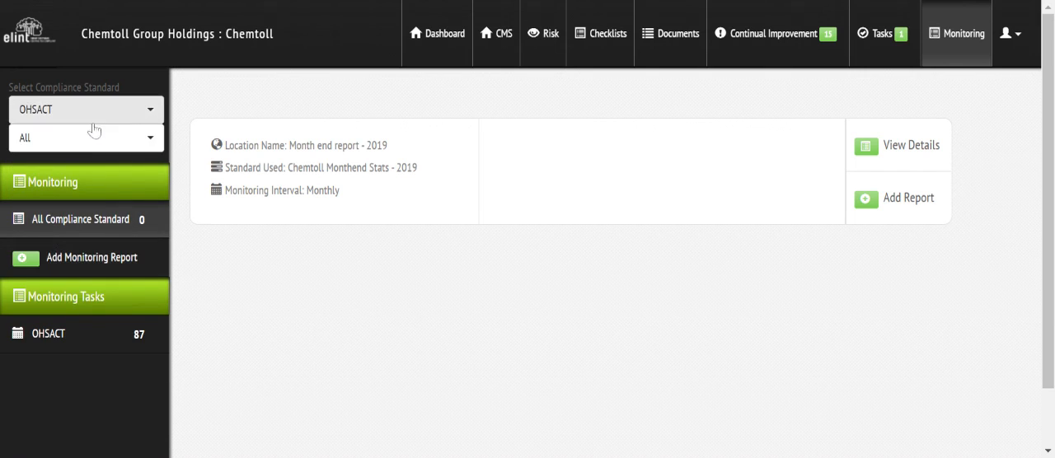
pyautogui.click(93, 131)
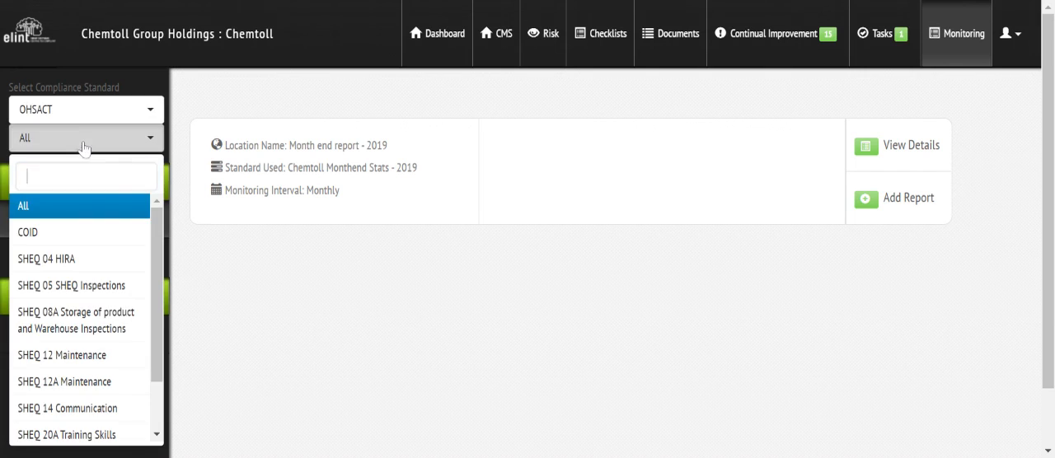
pyautogui.click(93, 261)
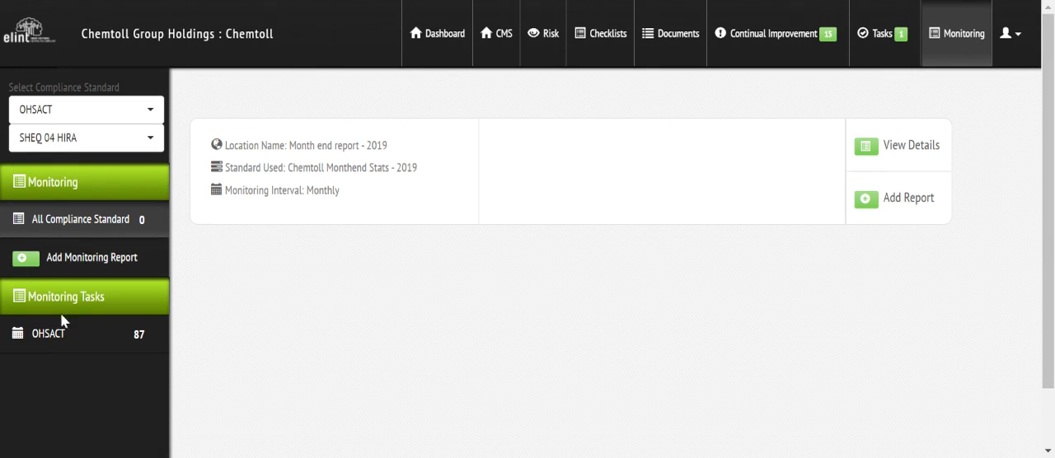
pyautogui.click(50, 337)
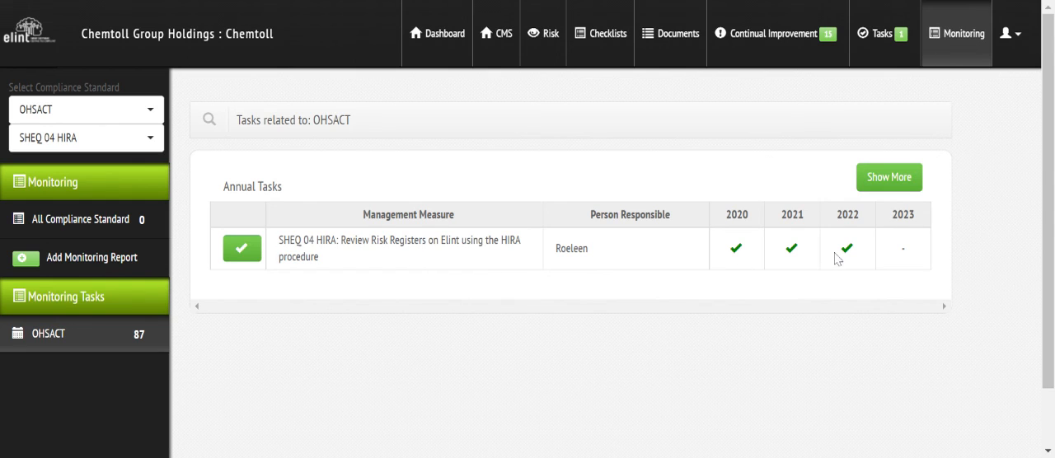
# Step: Look over the completion form for the annual HIRA risk register review without submitting it, and return to the monitoring overview for all compliance standards
pyautogui.moveTo(849, 258)
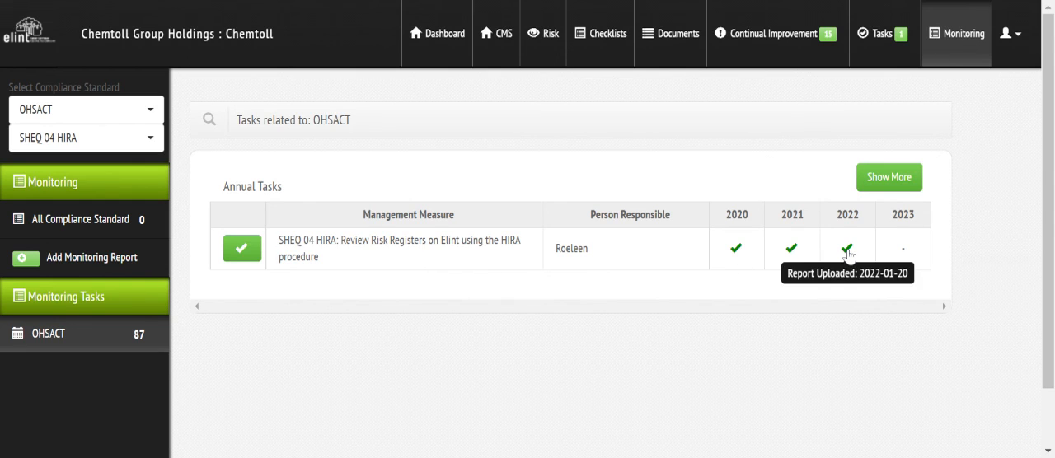
pyautogui.click(240, 254)
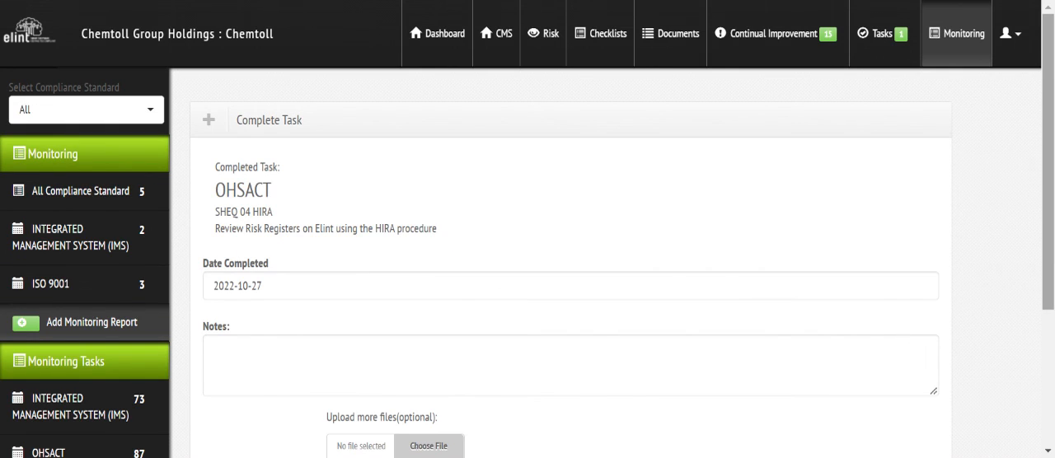
pyautogui.scroll(-3, 1049, 270)
pyautogui.scroll(3, 1049, 270)
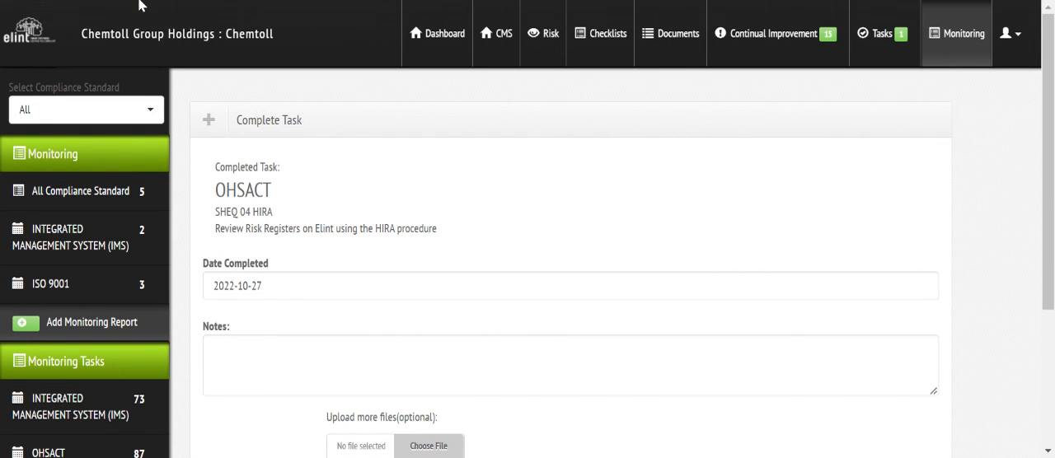
pyautogui.hotkey('alt', 'Left')
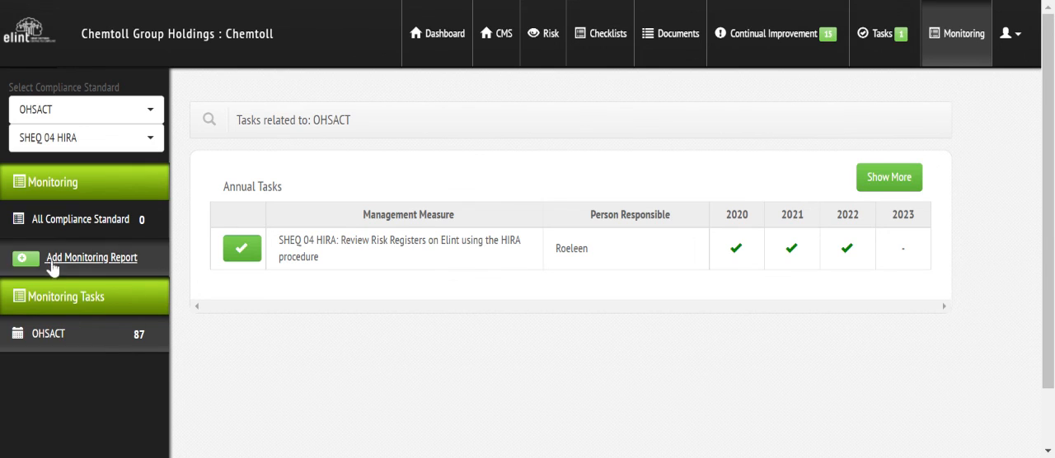
pyautogui.click(54, 224)
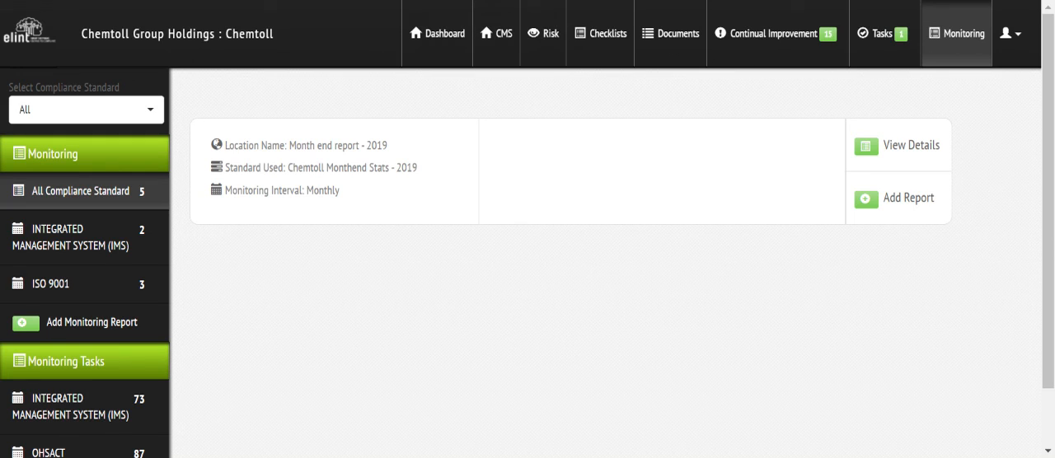
# Step: Search the dashboards for "chemtoll" and look through the charts of the Chemtoll trend analysis dashboard, down to the Tasks chart
pyautogui.click(504, 41)
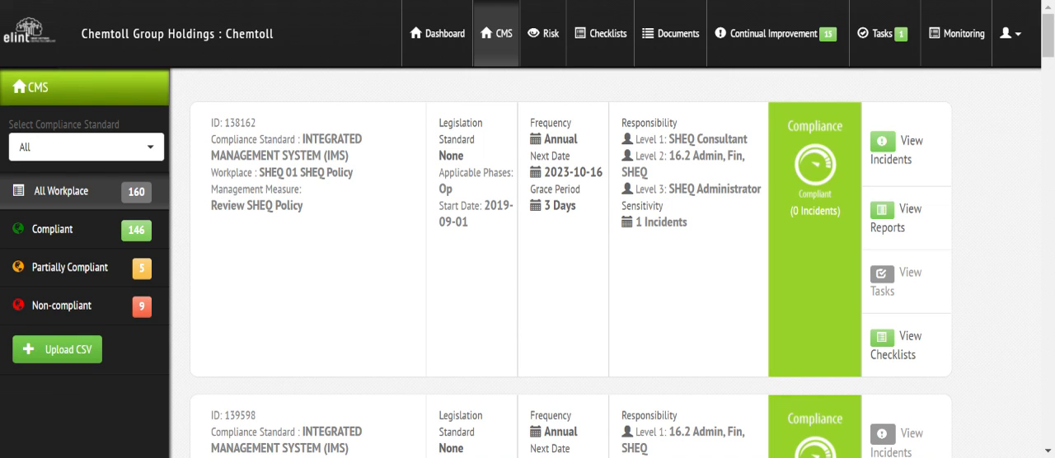
pyautogui.click(444, 40)
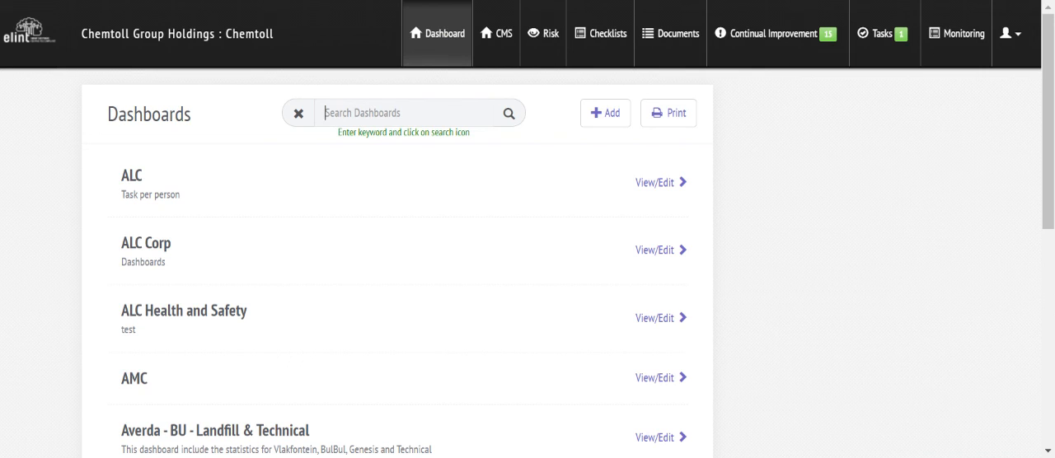
pyautogui.write('chemtoll')
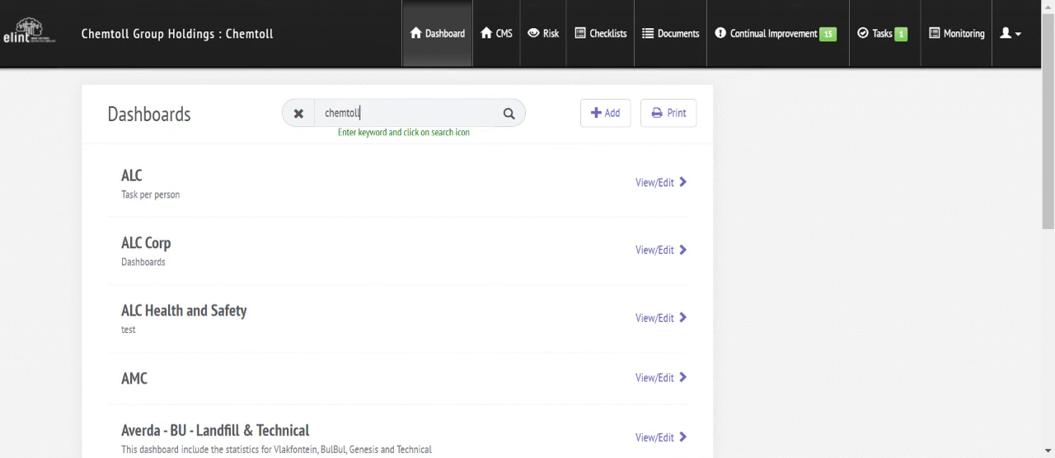
pyautogui.press('Return')
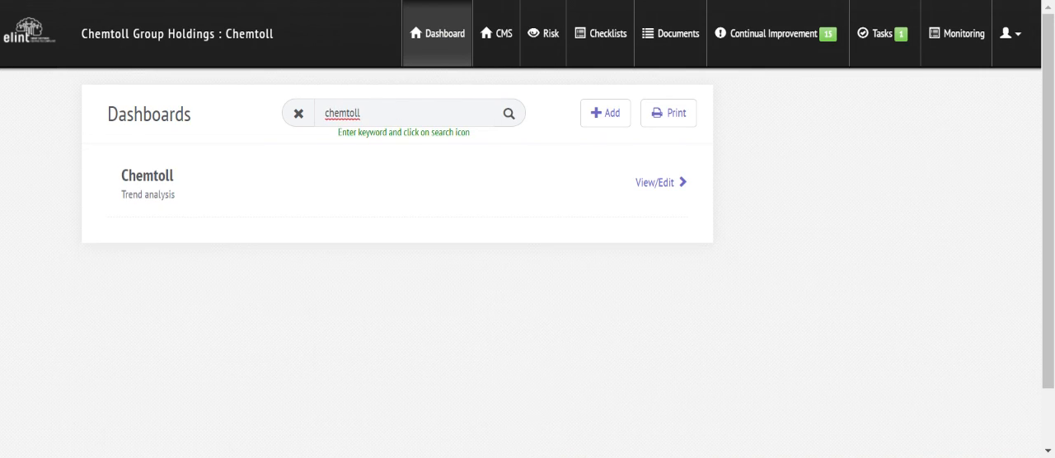
pyautogui.click(671, 188)
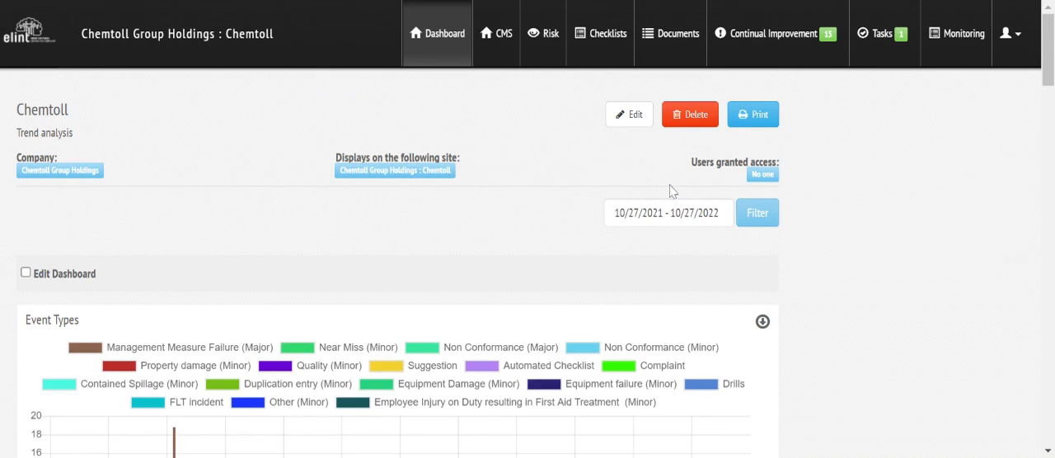
pyautogui.moveTo(1051, 60); pyautogui.dragTo(1051, 161)
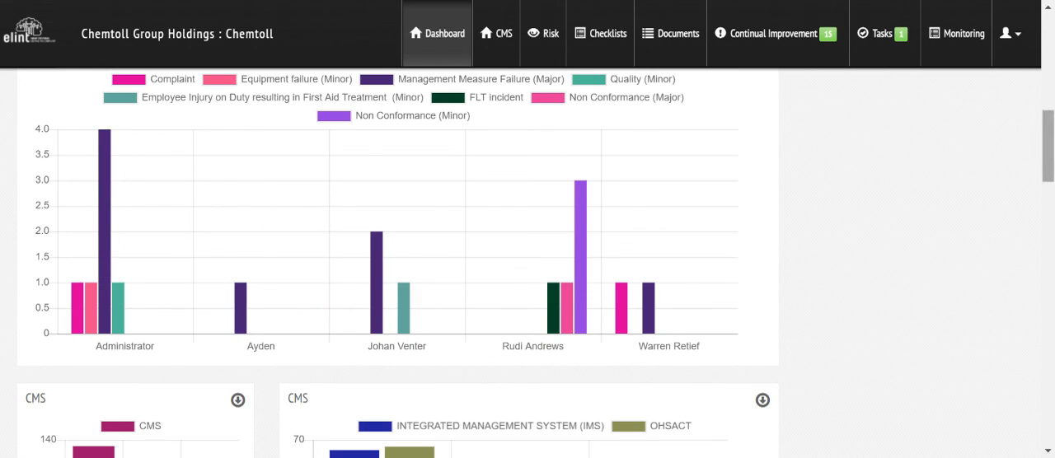
pyautogui.moveTo(1048, 147); pyautogui.dragTo(1049, 297)
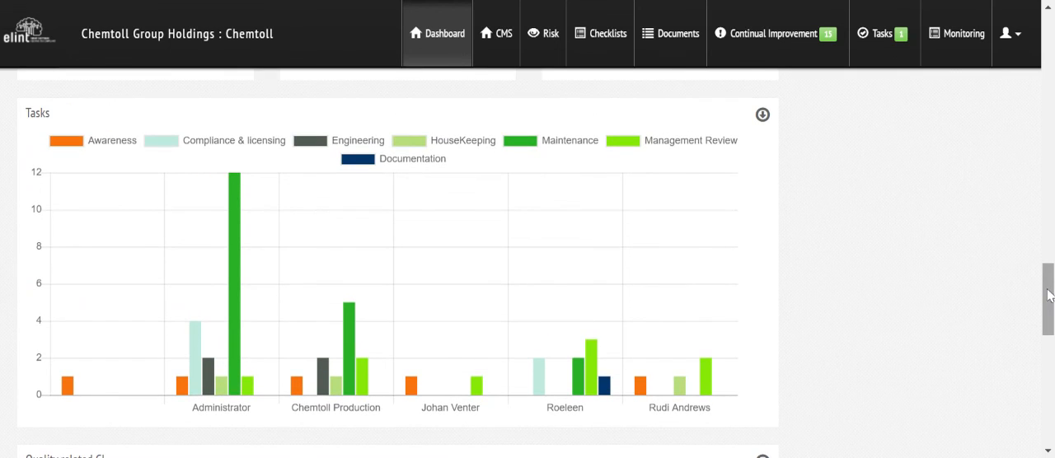